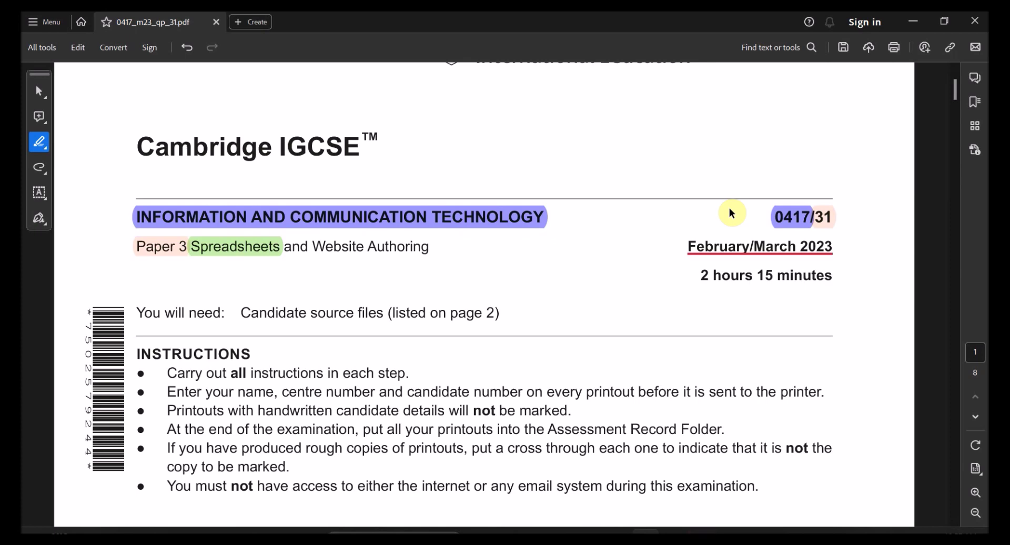
Go to page 2 of the exam paper and select the list of five source files
click(228, 254)
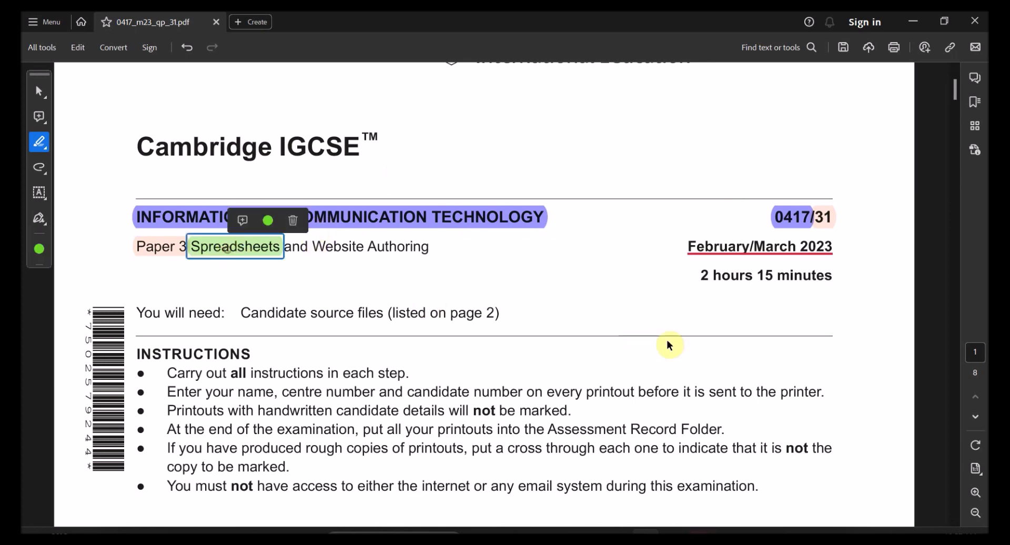
click(890, 171)
drag(957, 94, 938, 153)
drag(127, 208, 197, 285)
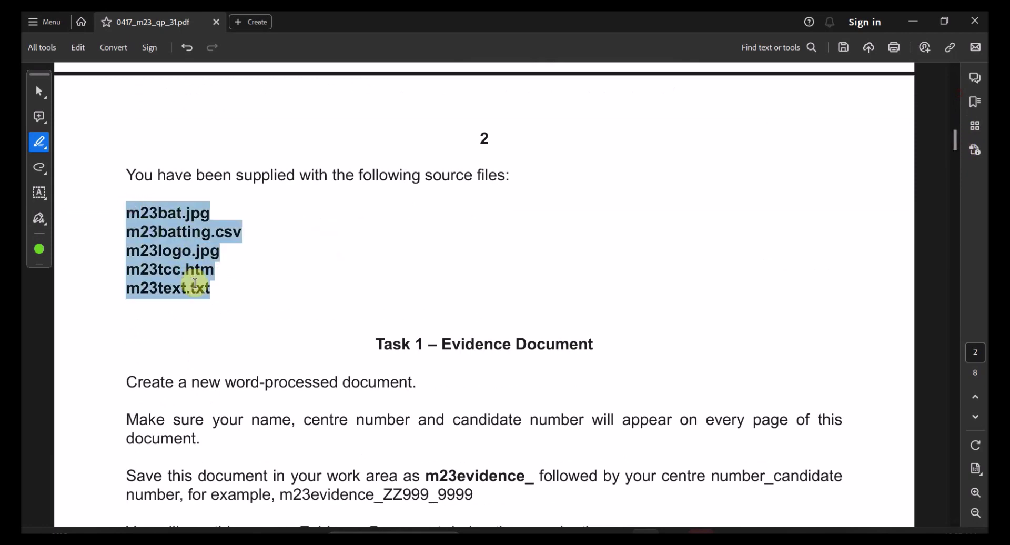
Check the five source files in the folder, then return to the exam paper
key(alt+Tab)
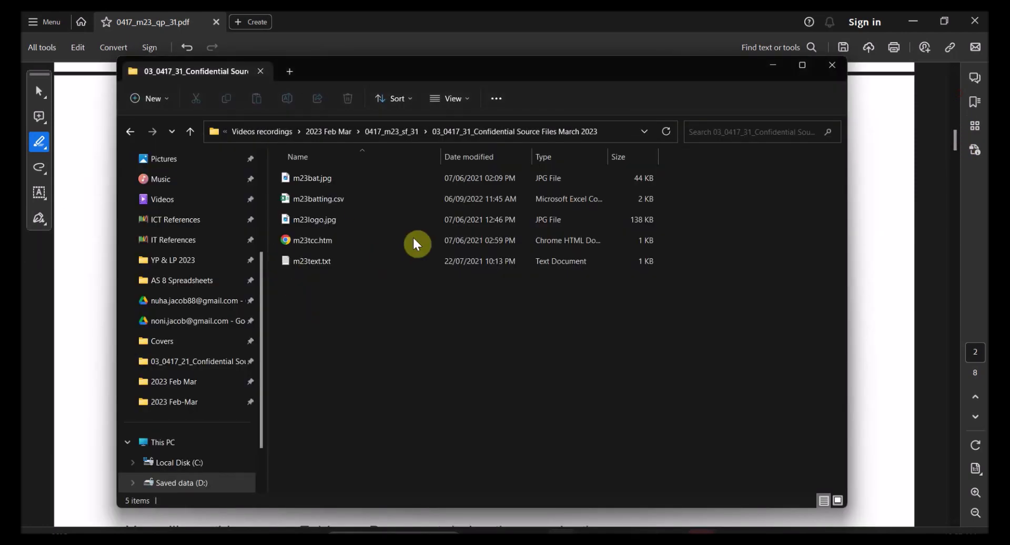
drag(361, 302, 332, 181)
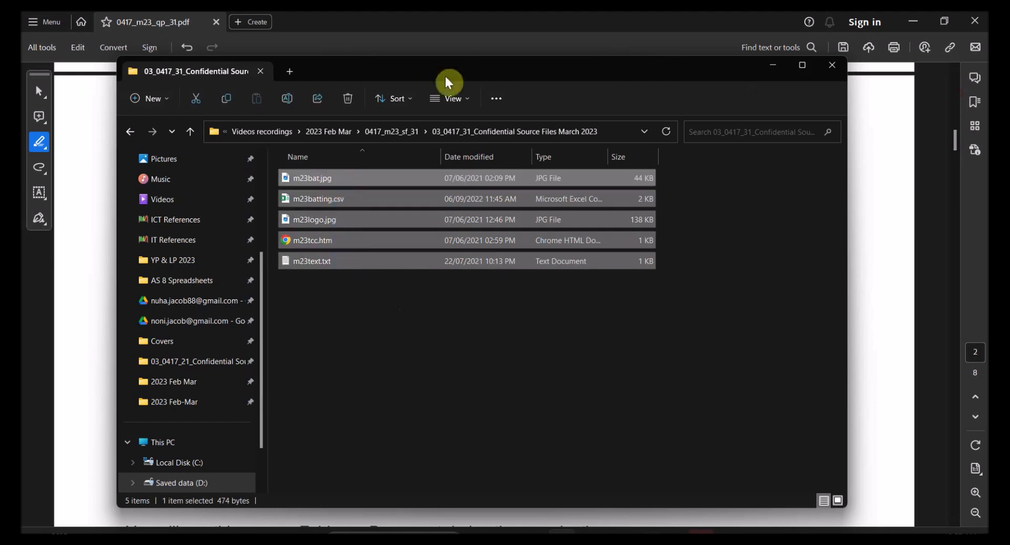
click(448, 20)
scroll(424, 345, down, 2)
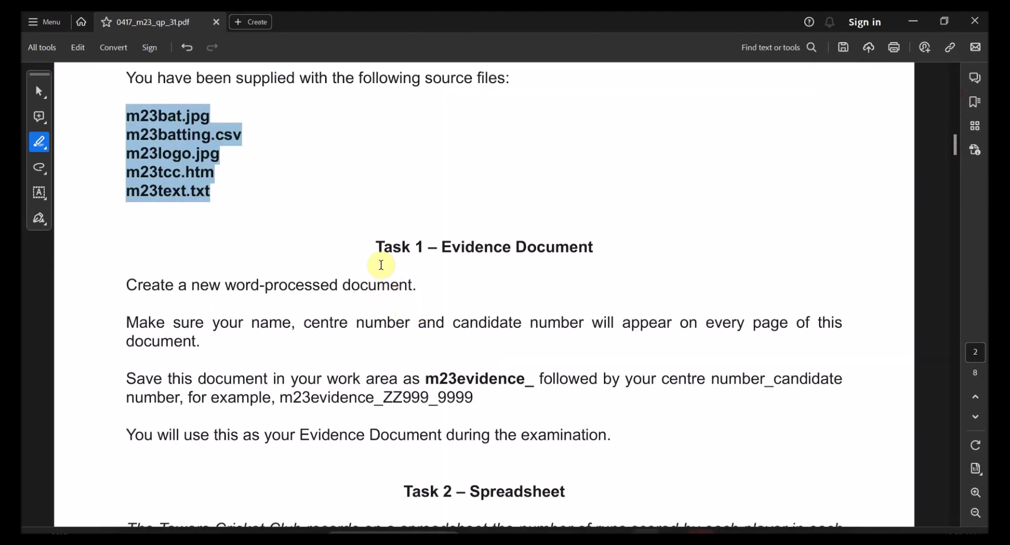
Mark the Task 1 phrases about the new document, name, centre and candidate number, and every page
drag(201, 284, 355, 293)
drag(252, 322, 611, 322)
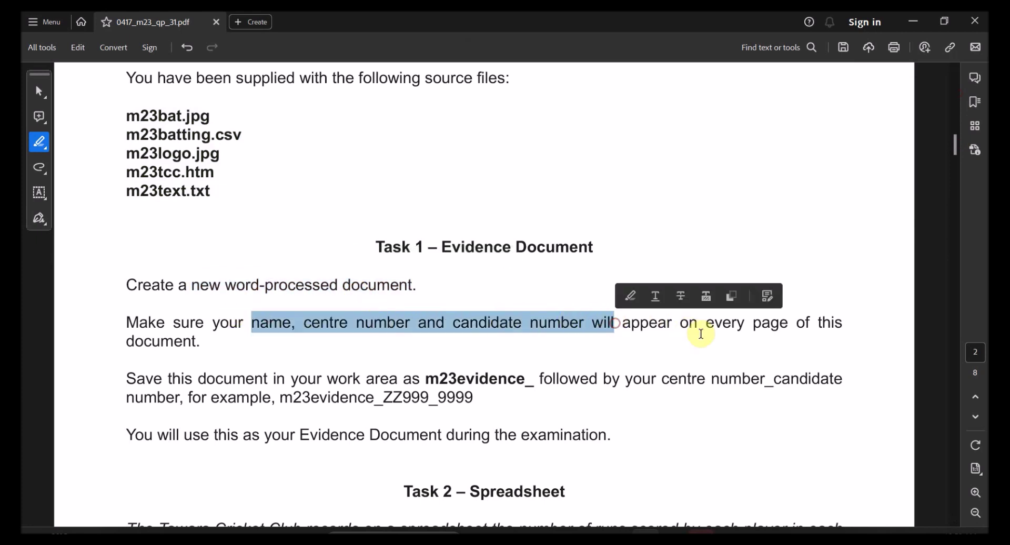
drag(712, 333, 216, 343)
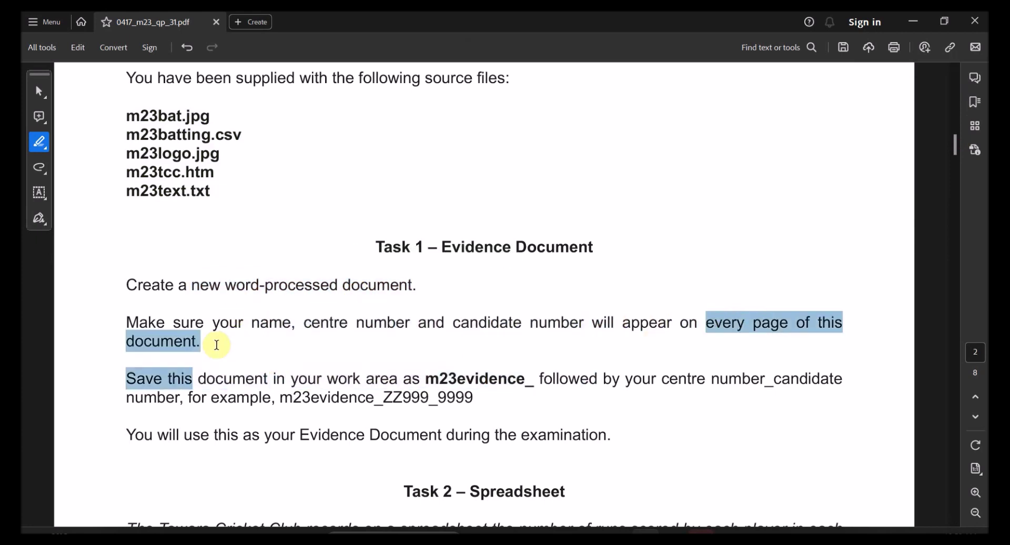
click(210, 383)
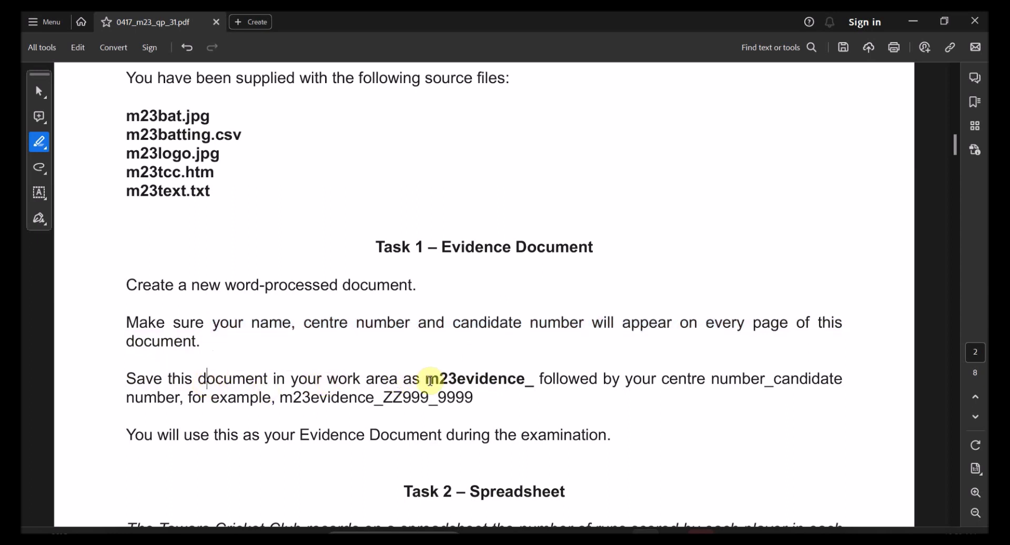
Note the example file name m23evidence_ZZ999_9999 and bring the source files folder forward
drag(279, 397, 483, 400)
key(ctrl+c)
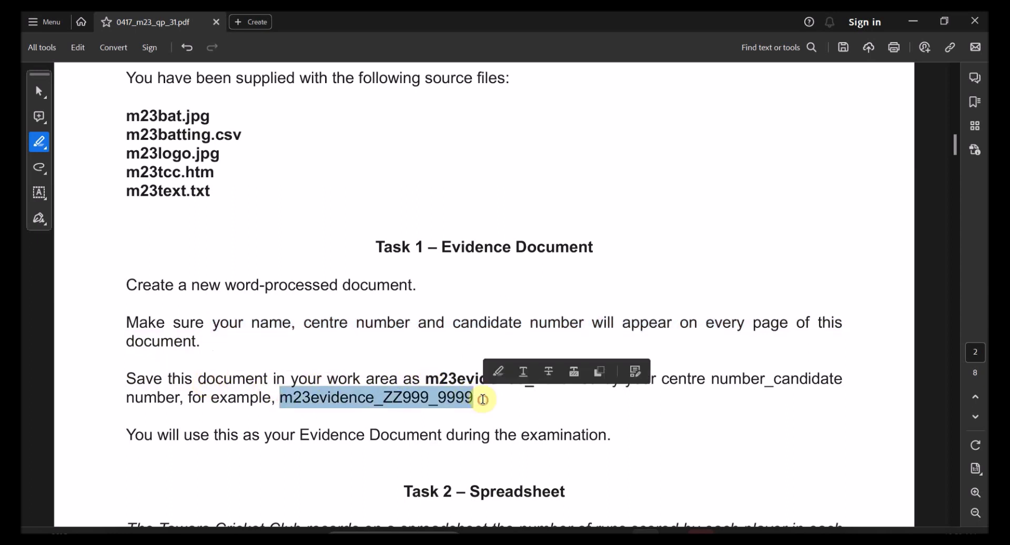
click(409, 415)
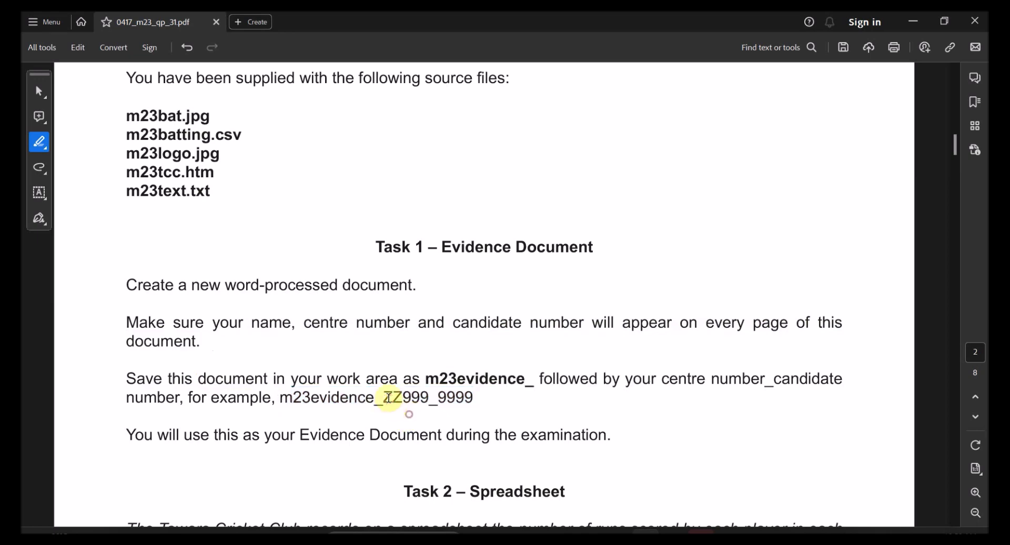
drag(389, 398, 496, 400)
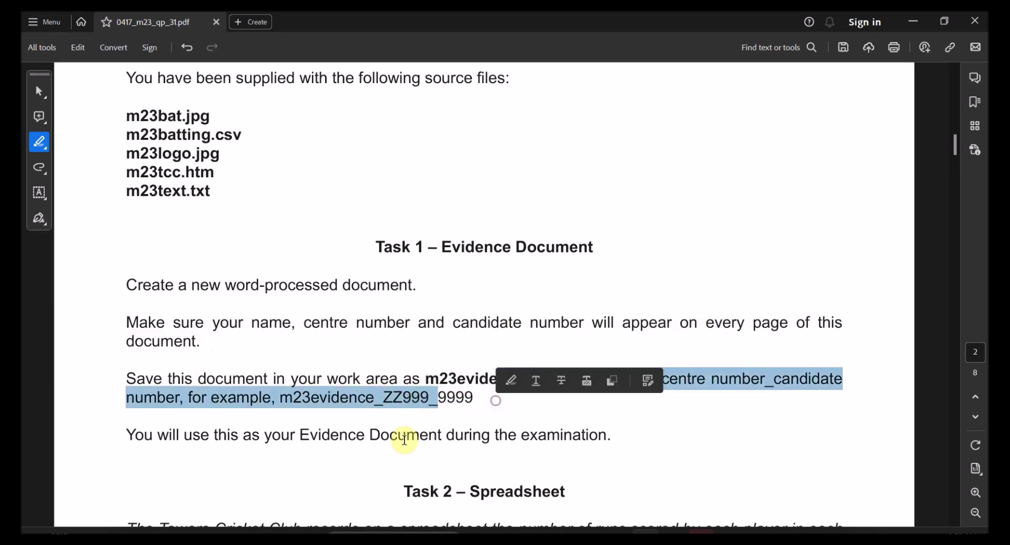
drag(212, 436, 428, 441)
scroll(427, 435, down, 3)
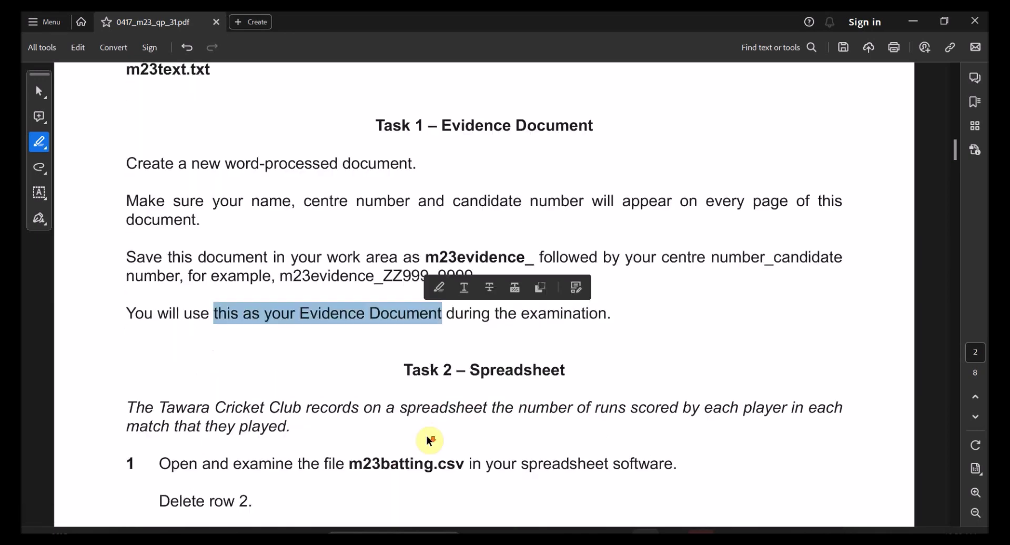
key(alt+Tab)
click(409, 409)
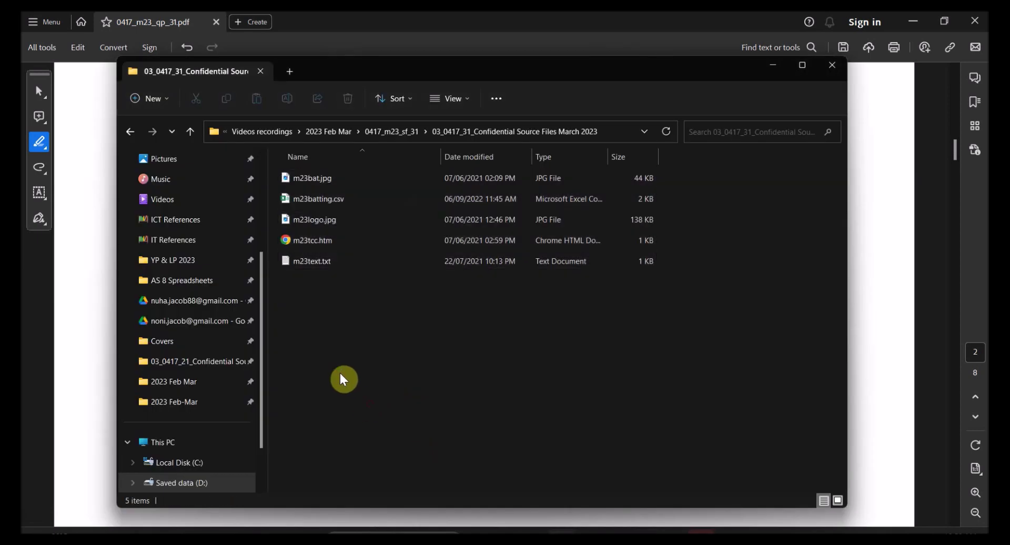
Create a new Word document named m23evidence_ZZ999_9999 in the source folder and open it
right_click(342, 401)
mouse_move(479, 318)
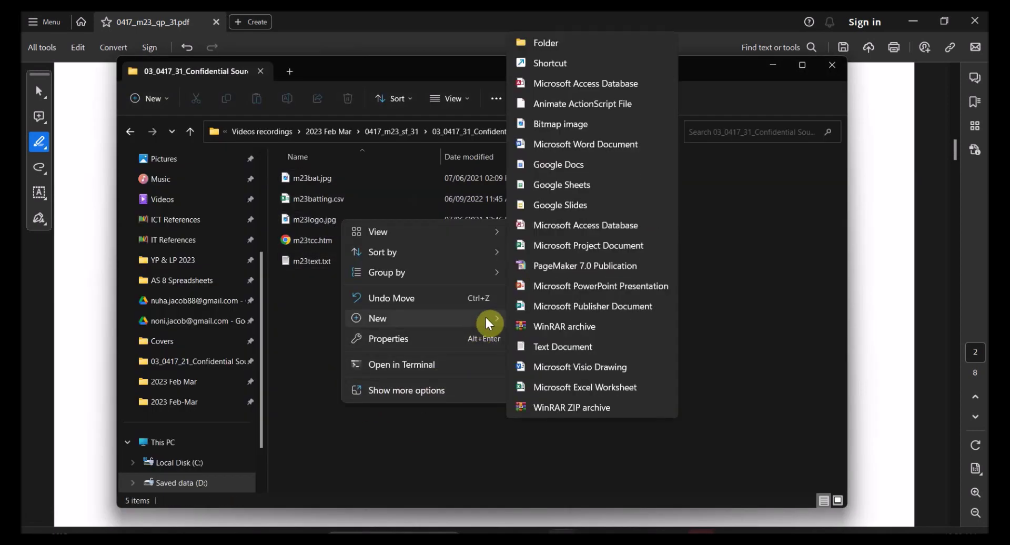
click(587, 144)
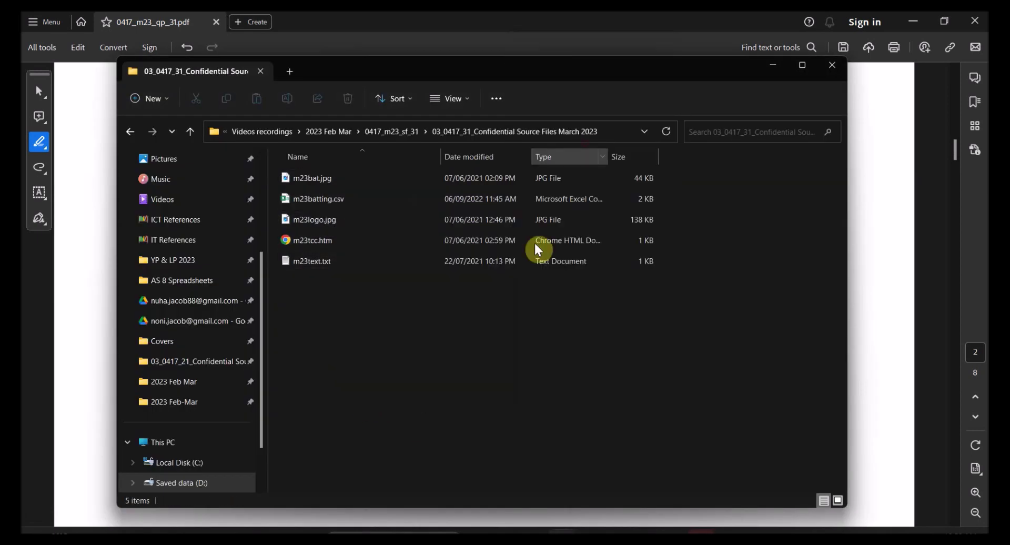
key(ctrl+v)
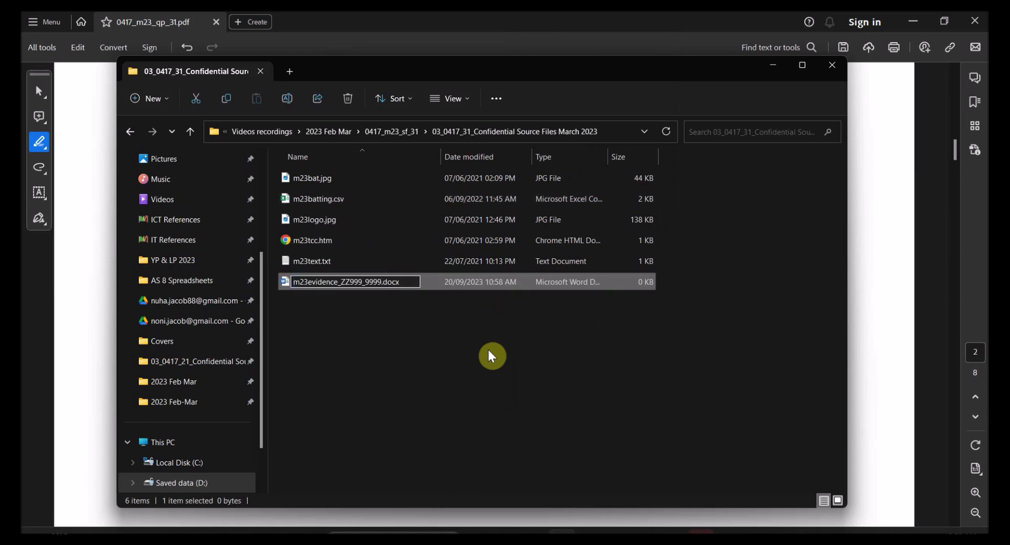
click(489, 355)
double_click(377, 222)
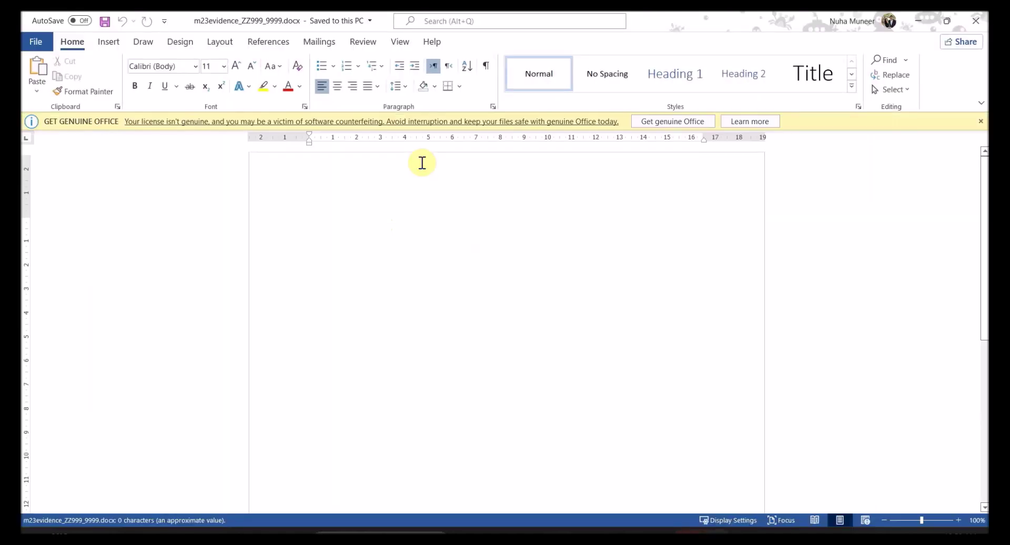
Fill a Blank (Three Columns) header with the candidate's name, centre number and candidate number
double_click(422, 162)
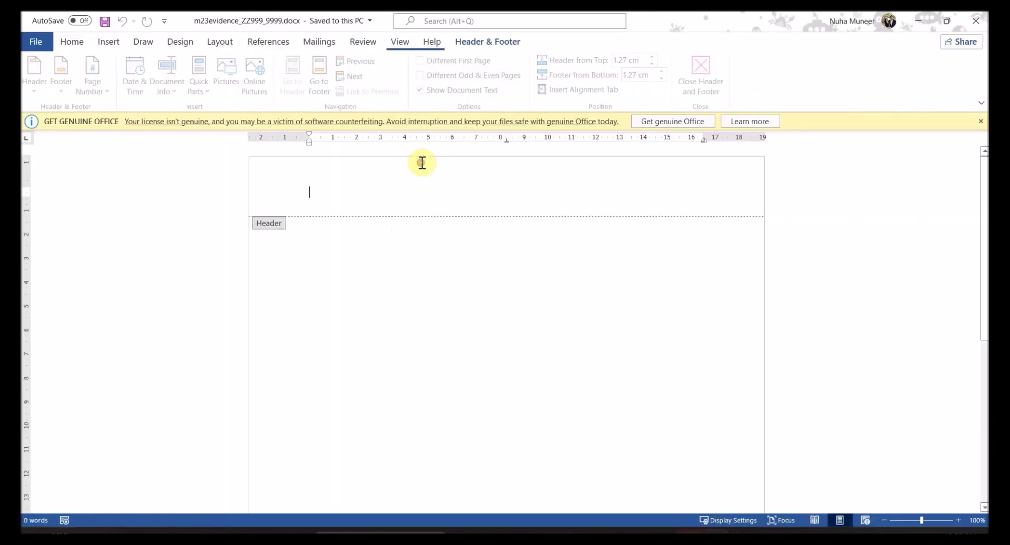
click(980, 121)
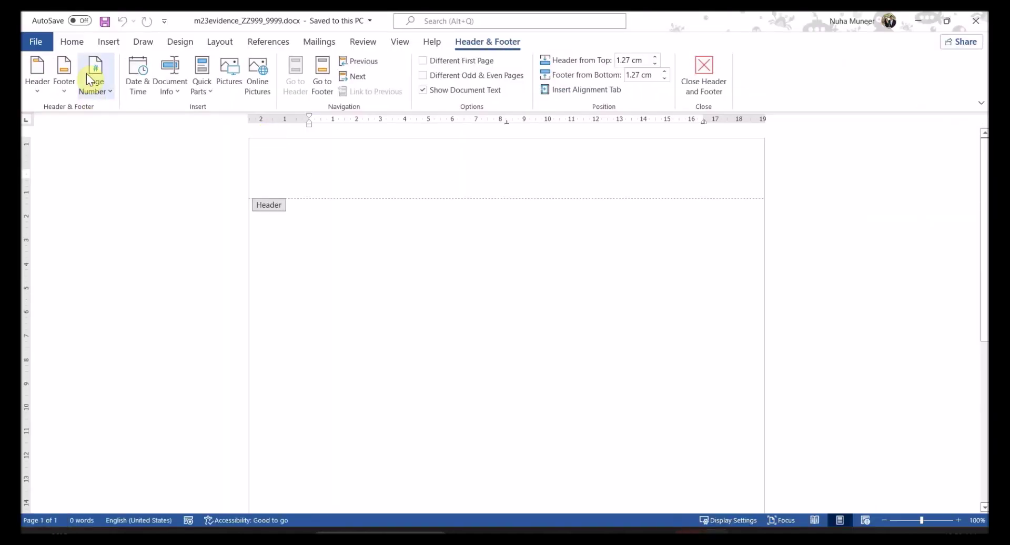
click(38, 79)
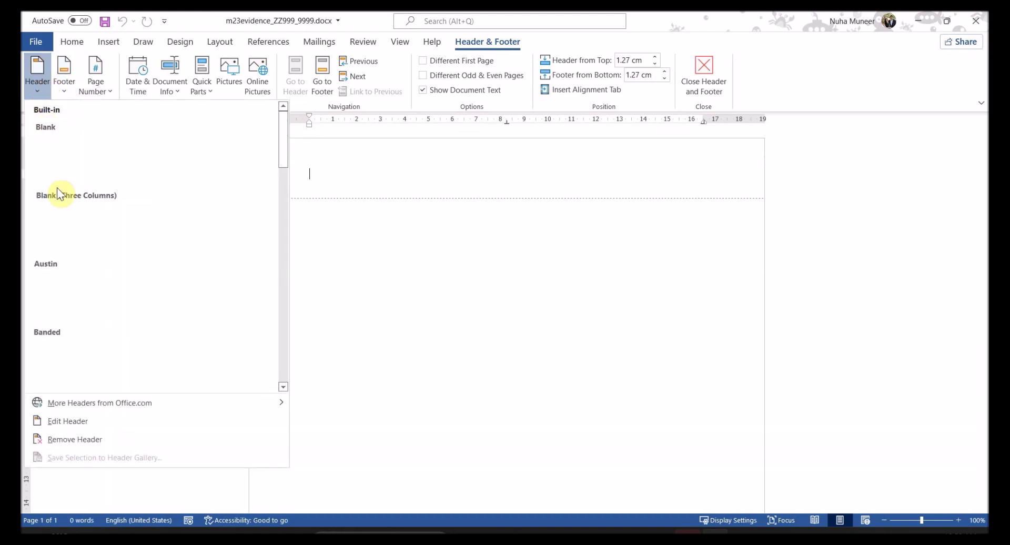
click(66, 215)
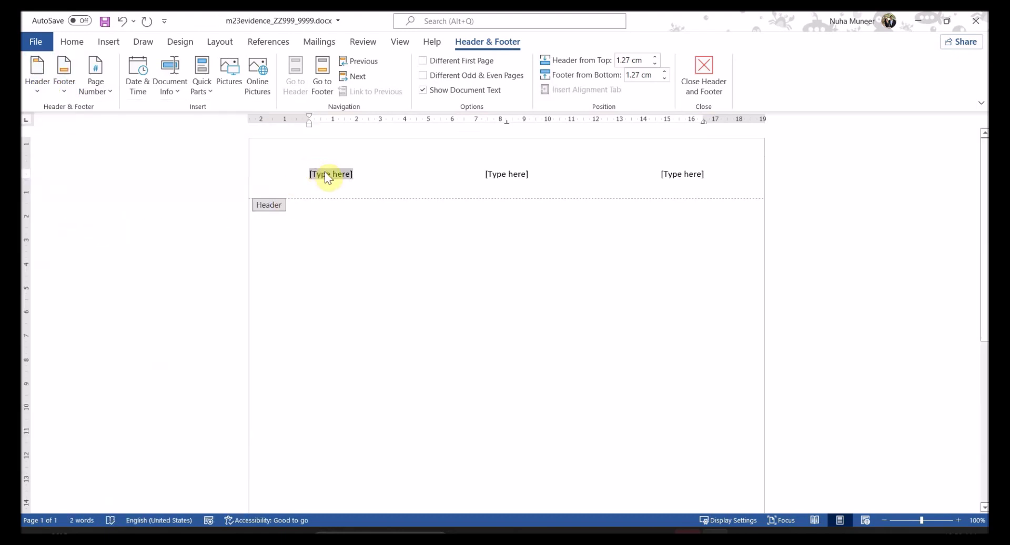
text(Nuha	)
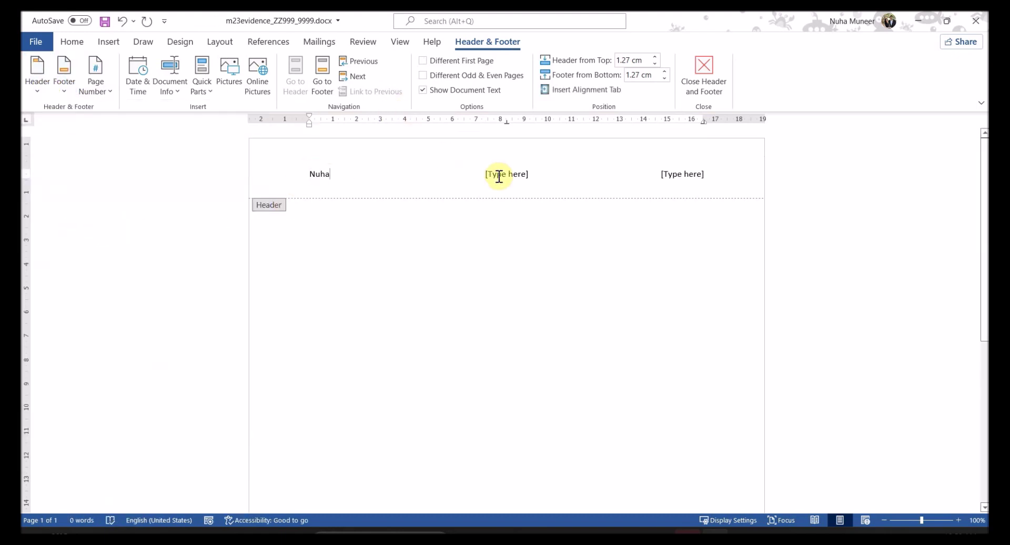
text(MM012)
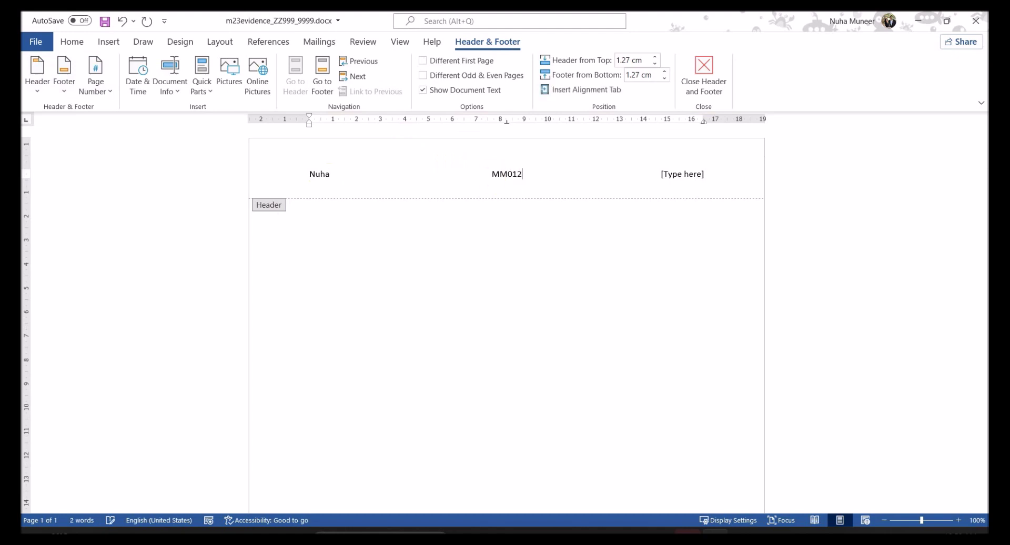
click(664, 171)
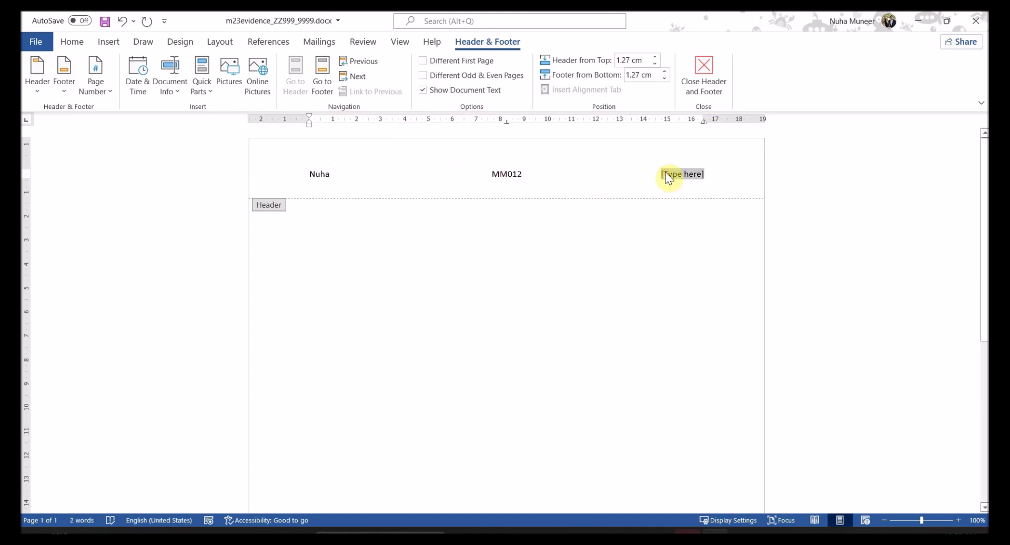
text(9999)
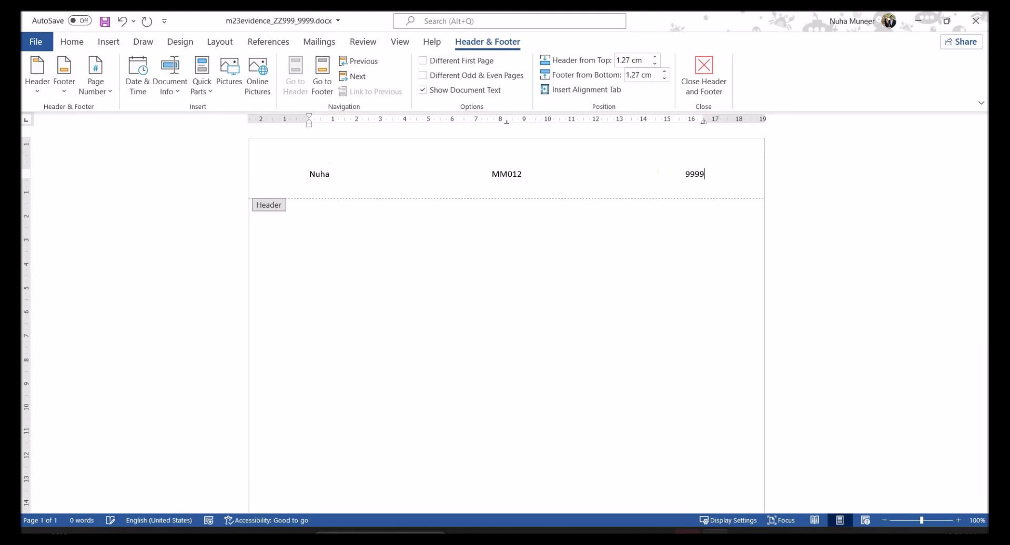
click(704, 73)
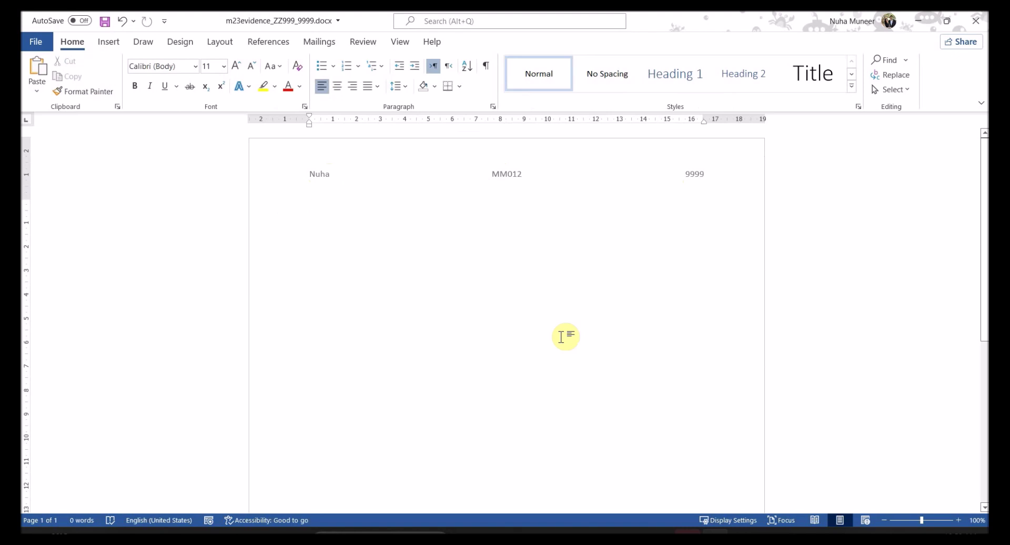
Make the first line read 'Step 1 - EVIDENCE 1' and minimize Word
text(Step)
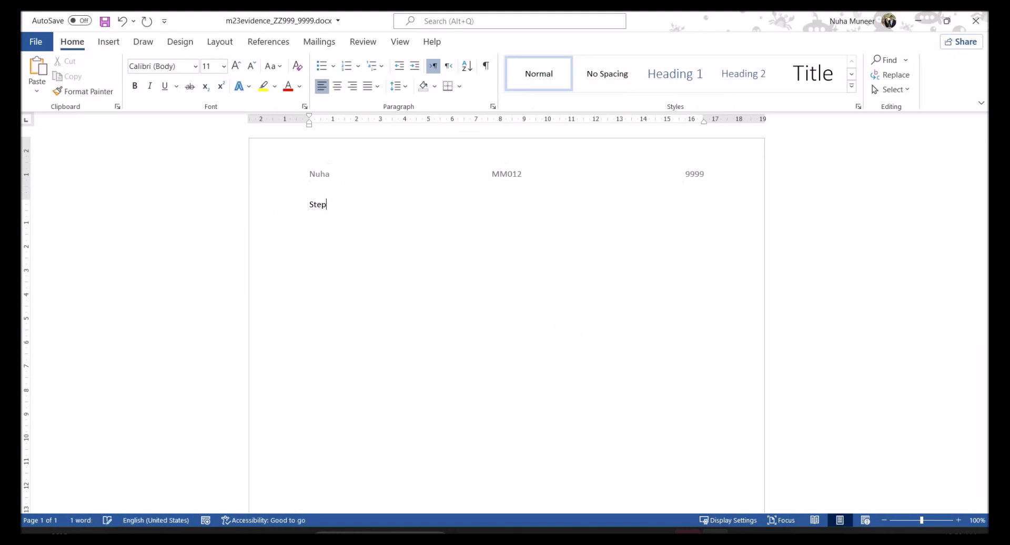
text( Evidence 1)
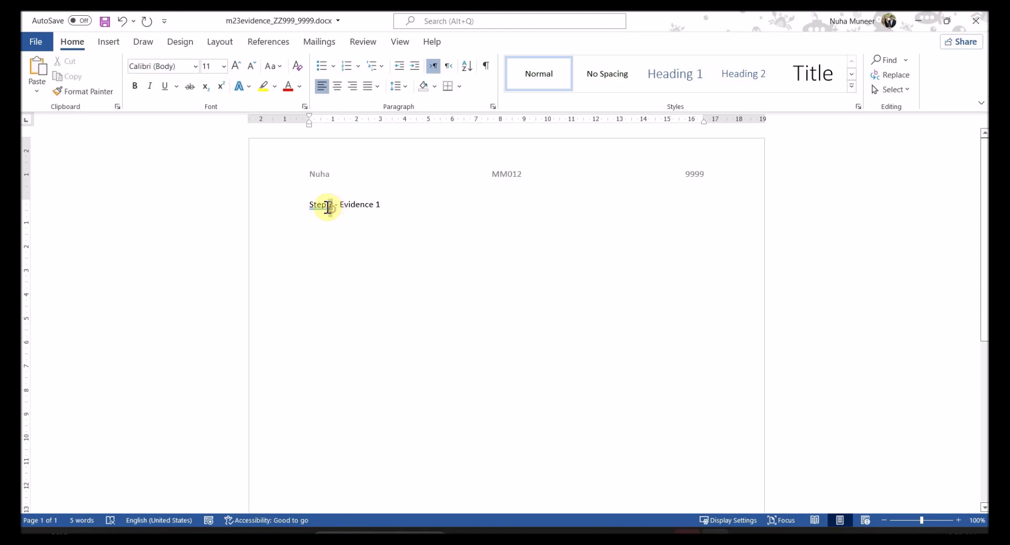
scroll(395, 254, up, 3)
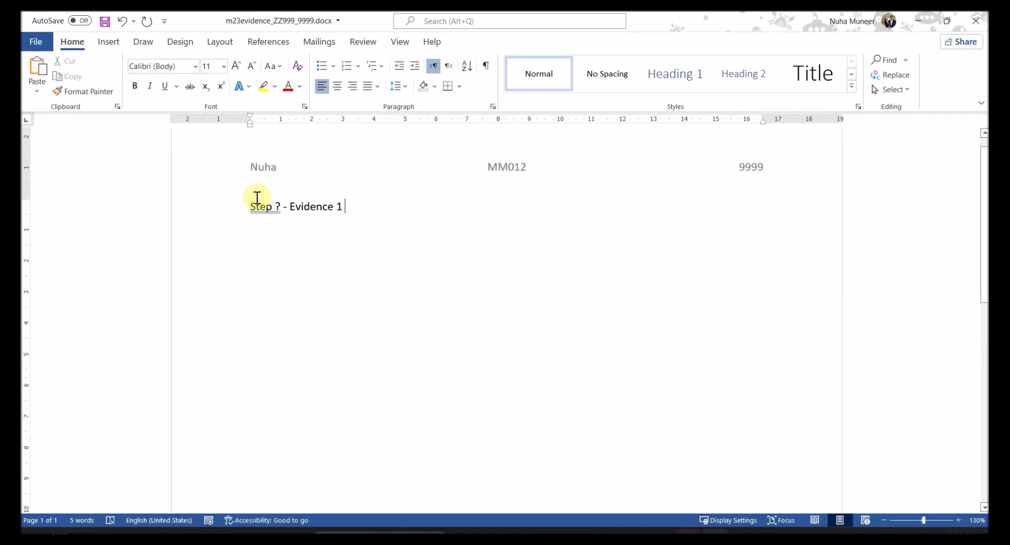
key(shift+F3)
click(404, 224)
scroll(404, 224, down, 1)
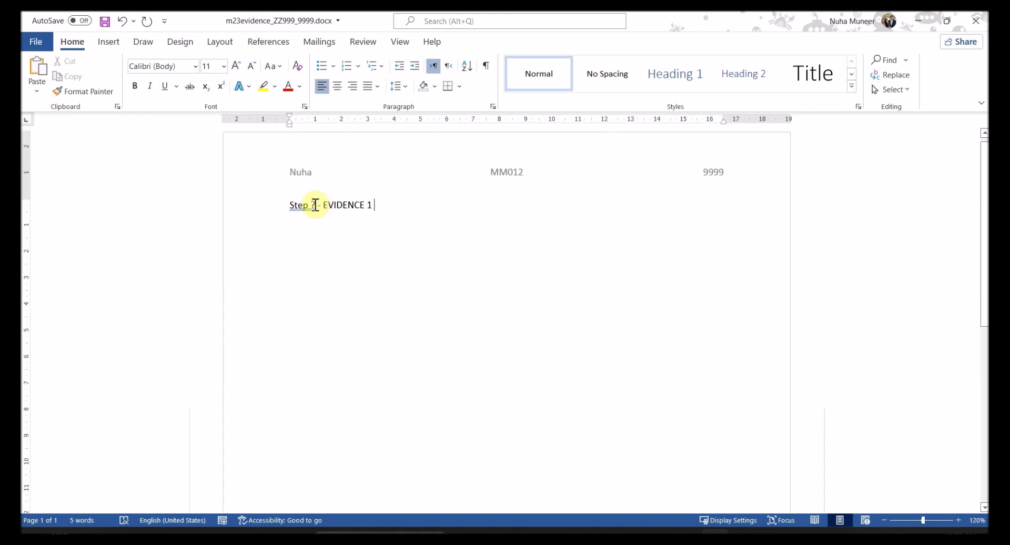
scroll(476, 240, up, 1)
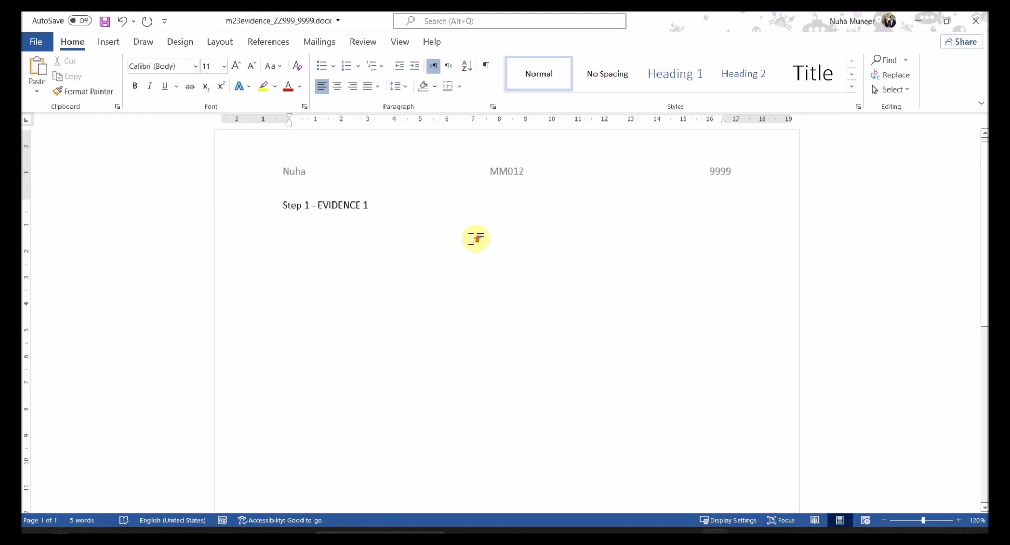
click(916, 24)
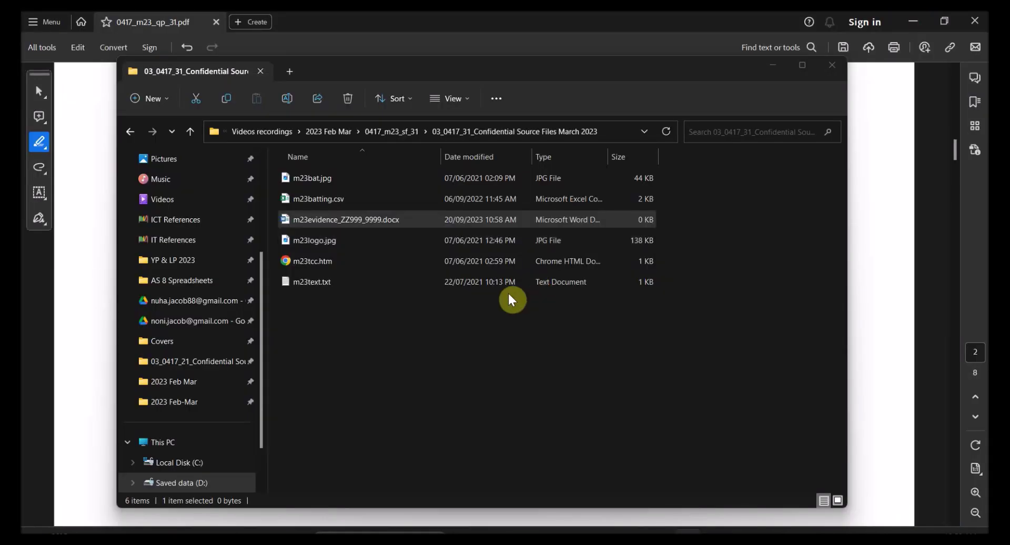
click(773, 64)
scroll(495, 263, down, 3)
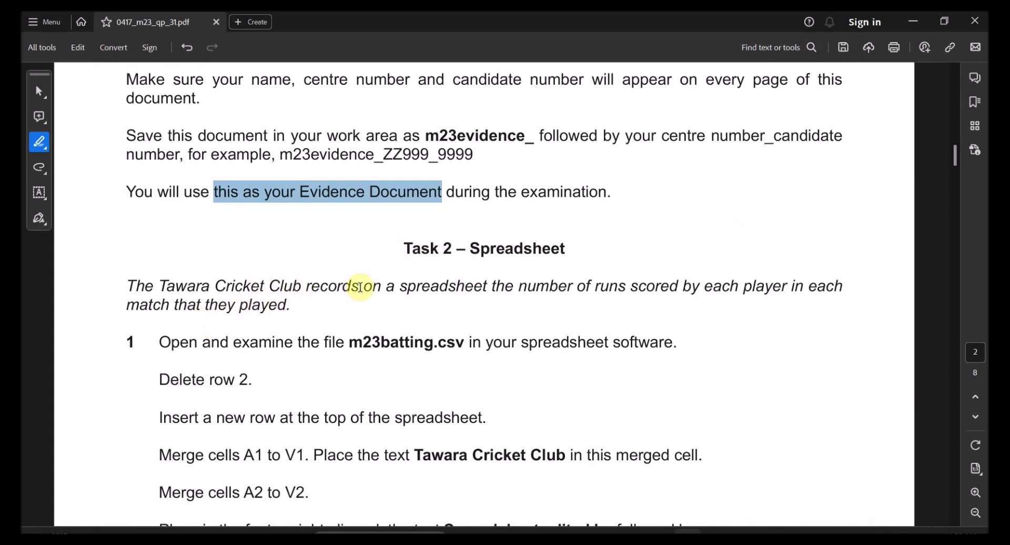
drag(493, 287, 553, 288)
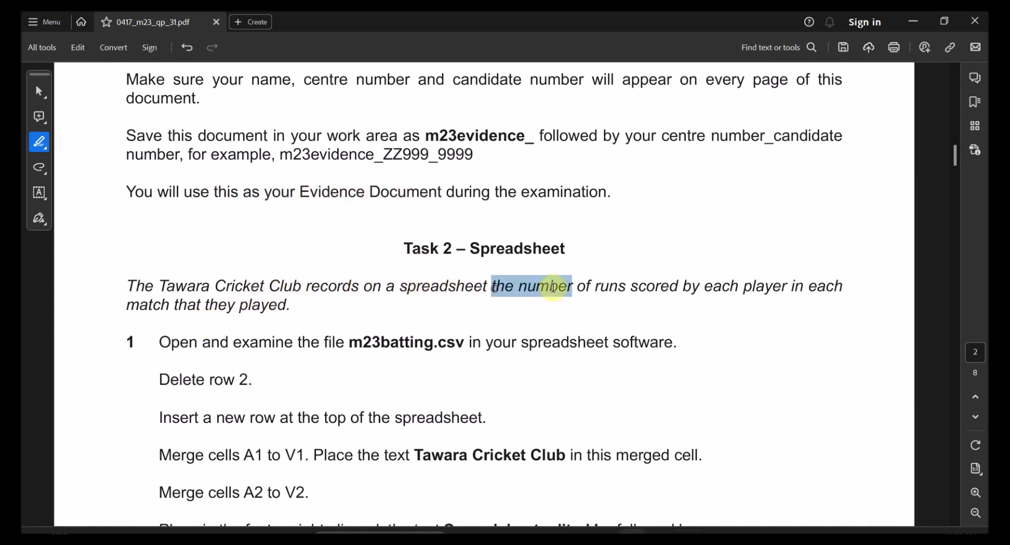
drag(307, 287, 677, 288)
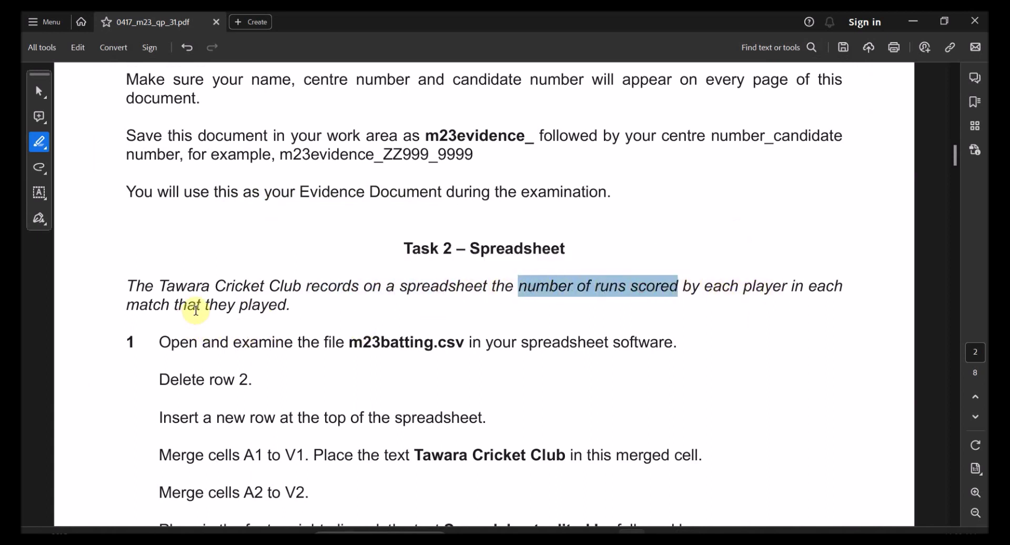
drag(202, 305, 286, 306)
scroll(205, 324, down, 1)
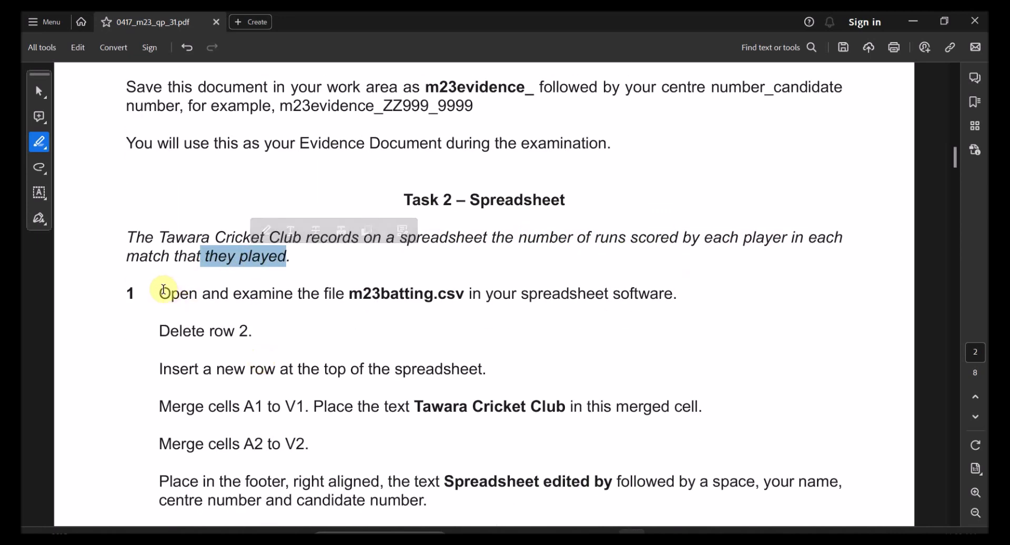
drag(156, 289, 392, 293)
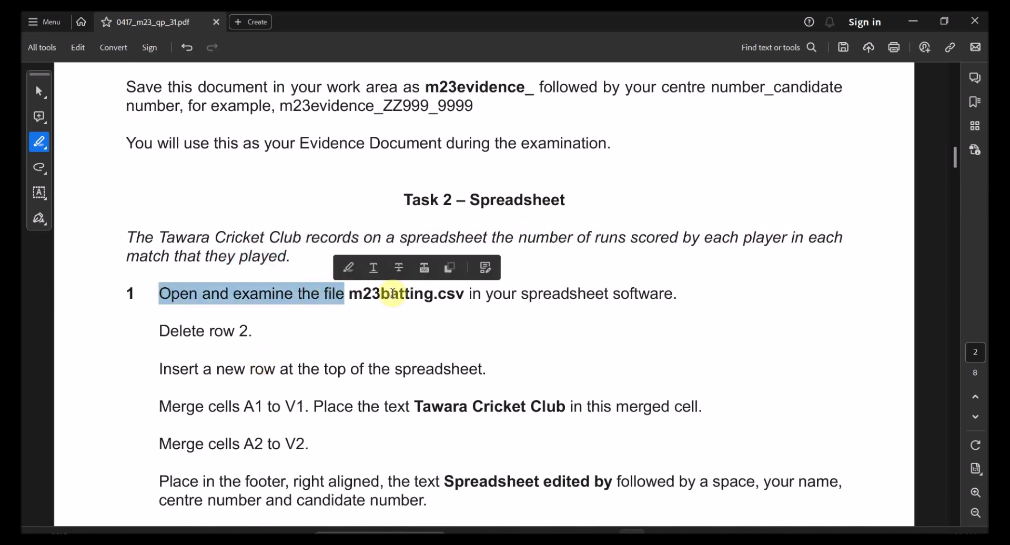
double_click(399, 297)
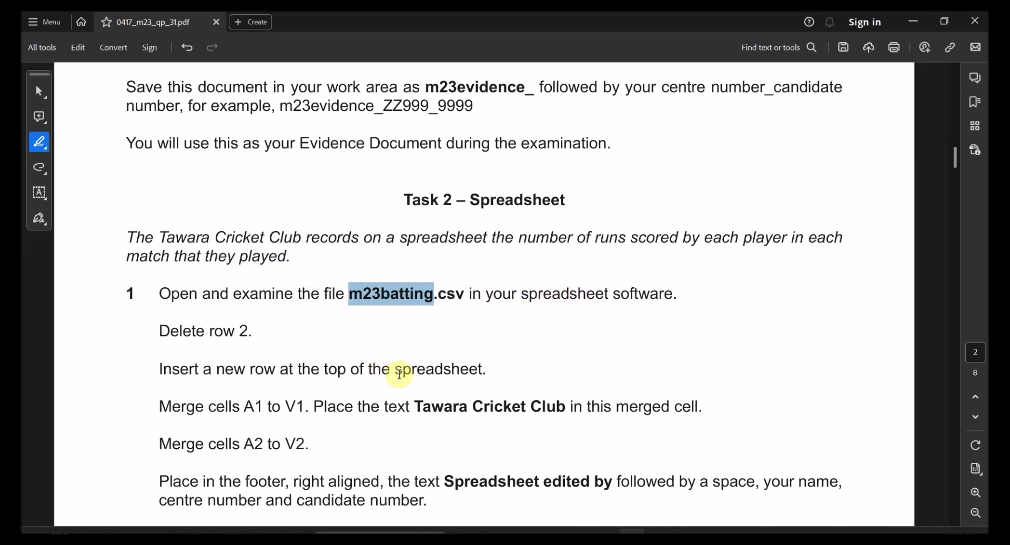
key(alt+Tab)
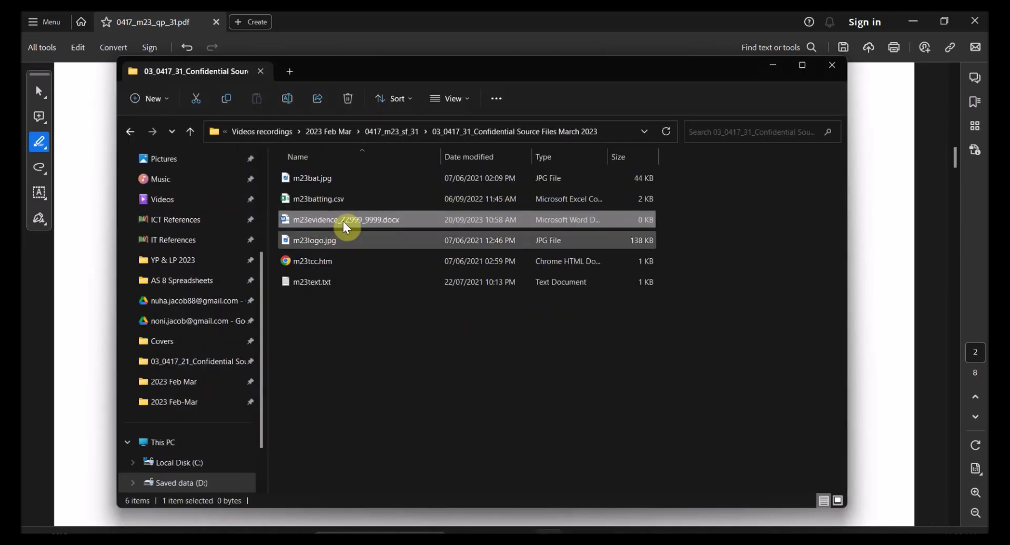
Open m23batting.csv in Excel and autofit every column to its contents
click(324, 202)
double_click(321, 202)
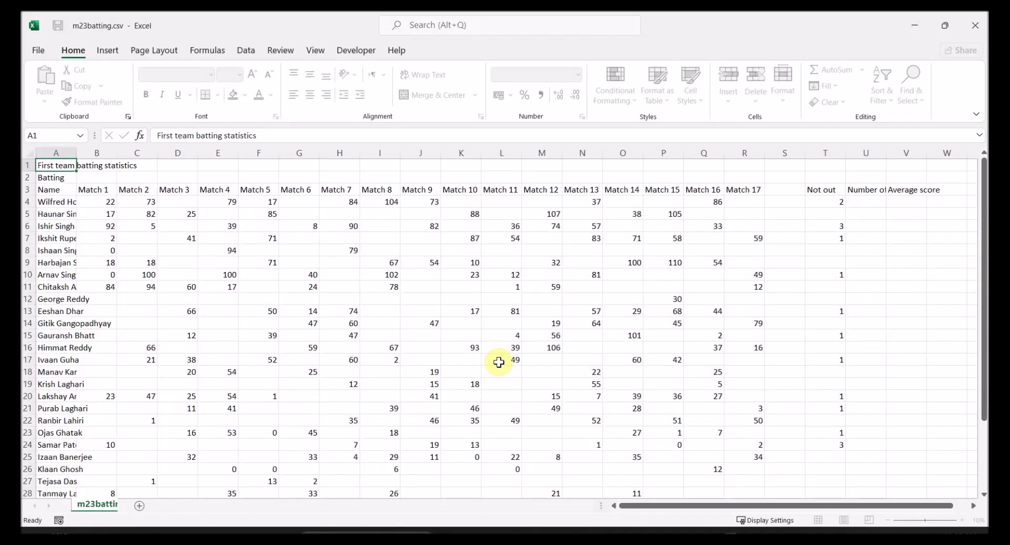
click(31, 171)
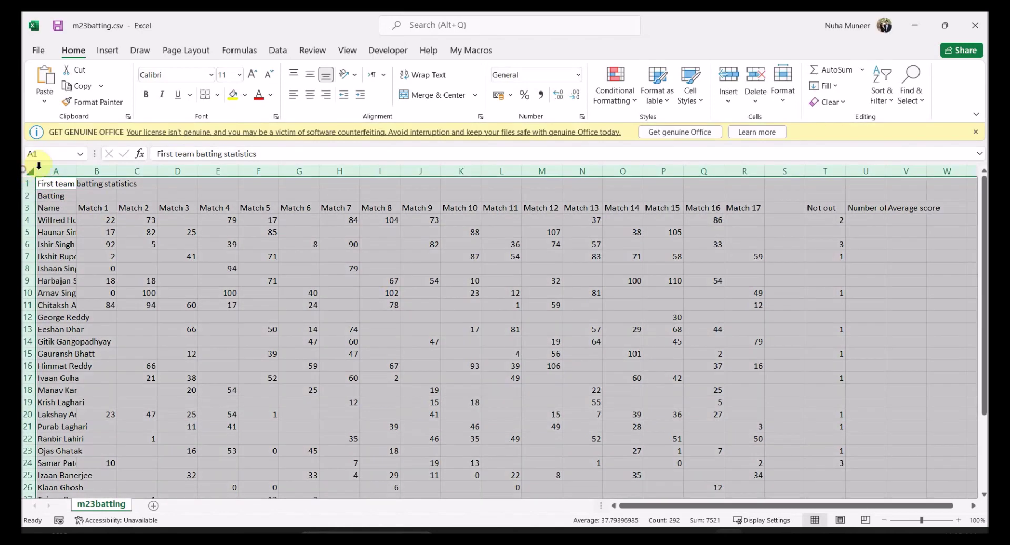
double_click(73, 171)
click(975, 131)
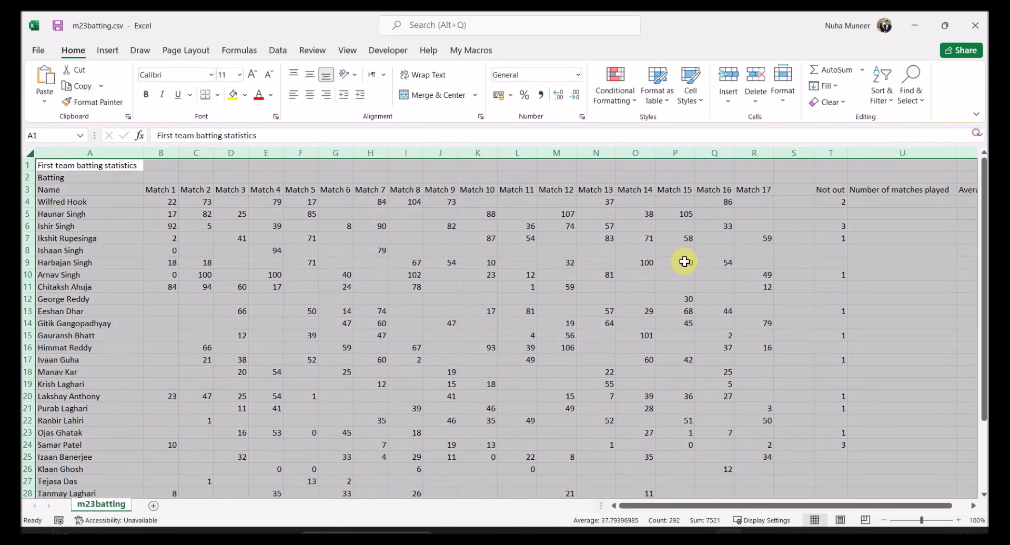
ctrl+scroll(367, 300, up, 1)
click(176, 253)
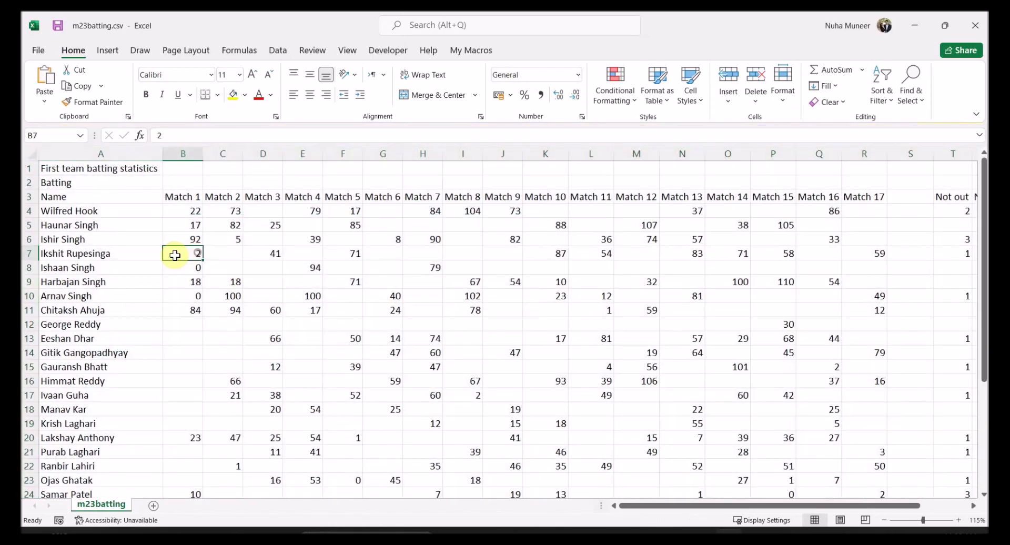
Inspect the title, the row 3 headings, and the Average score and matches played columns
click(108, 169)
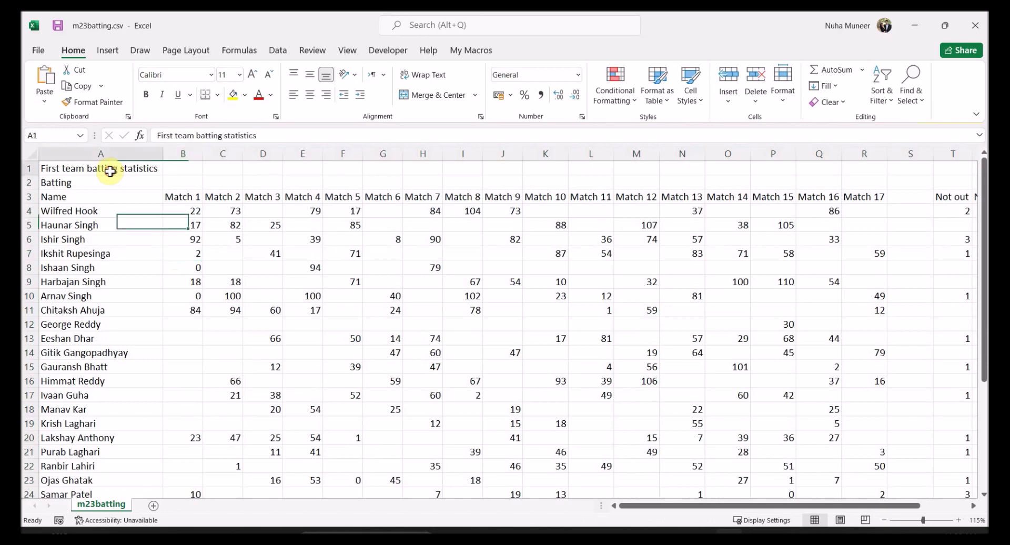
click(132, 186)
drag(129, 199, 915, 196)
drag(764, 506, 898, 506)
drag(748, 199, 831, 267)
click(911, 196)
click(852, 198)
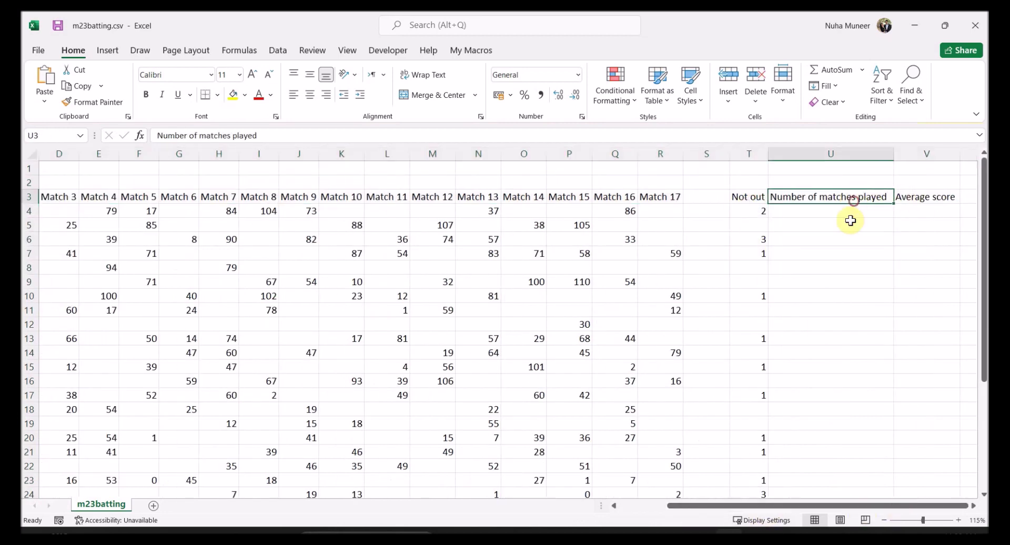
drag(747, 506, 663, 506)
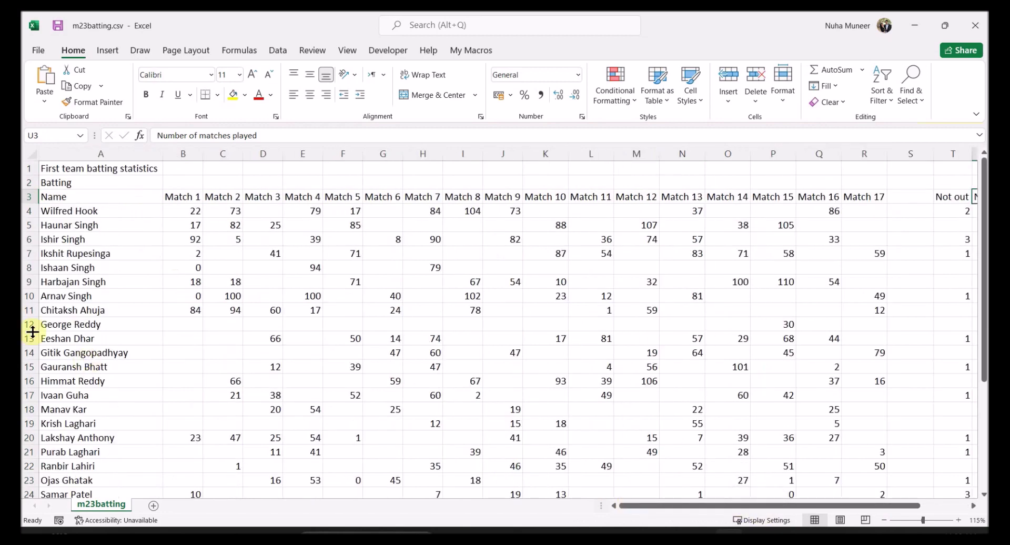
drag(95, 203, 888, 400)
Check the Highest score and Lowest score in this match rows at the bottom
scroll(131, 387, down, 4)
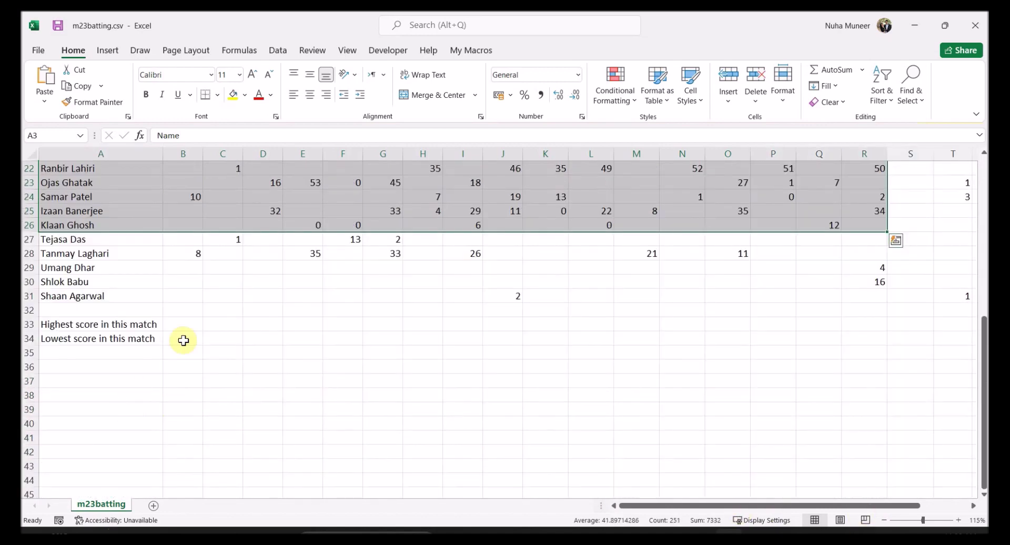
click(184, 323)
click(157, 341)
click(195, 354)
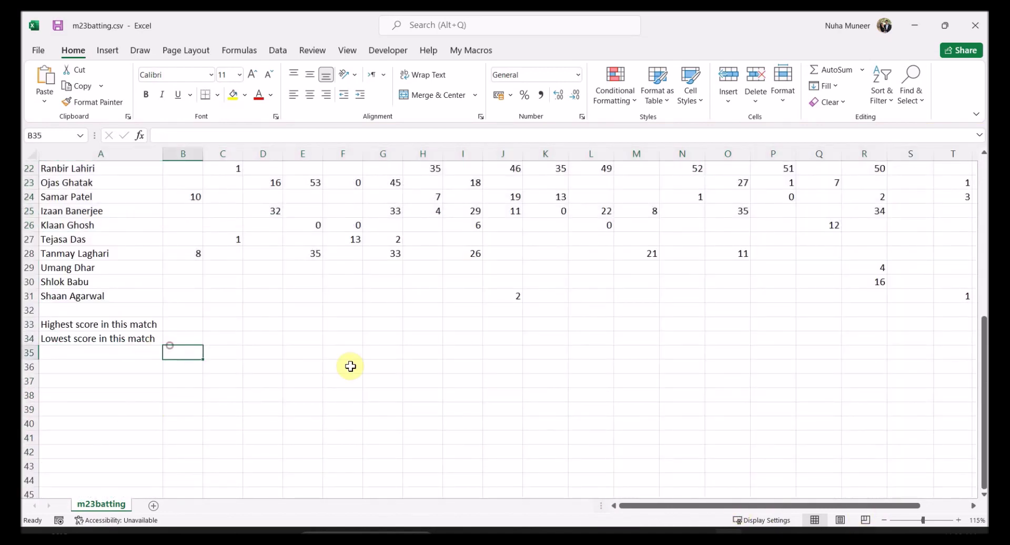
scroll(355, 368, up, 7)
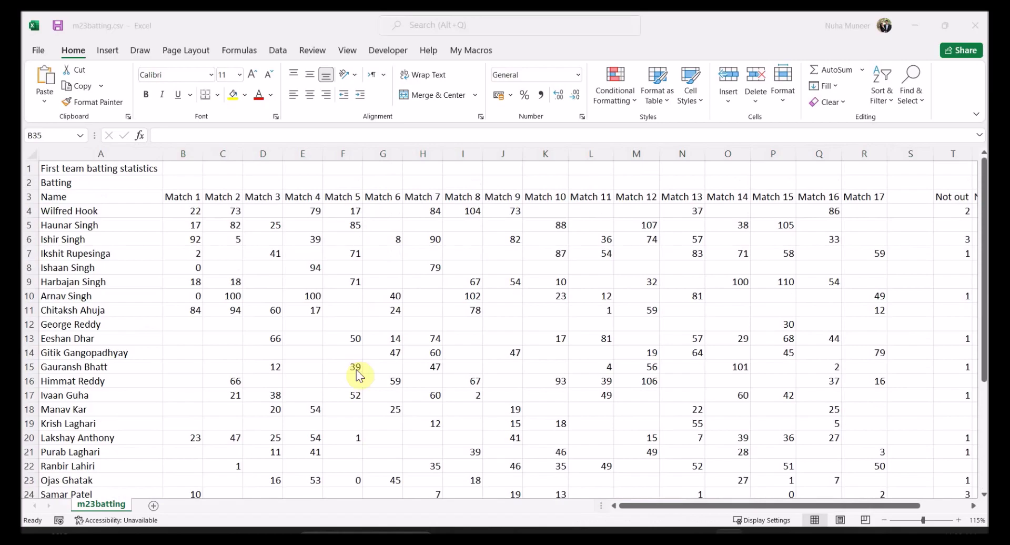
Delete row 2 containing Batting, as the exam paper instructs
key(alt+Tab)
drag(160, 331, 255, 332)
scroll(266, 384, down, 2)
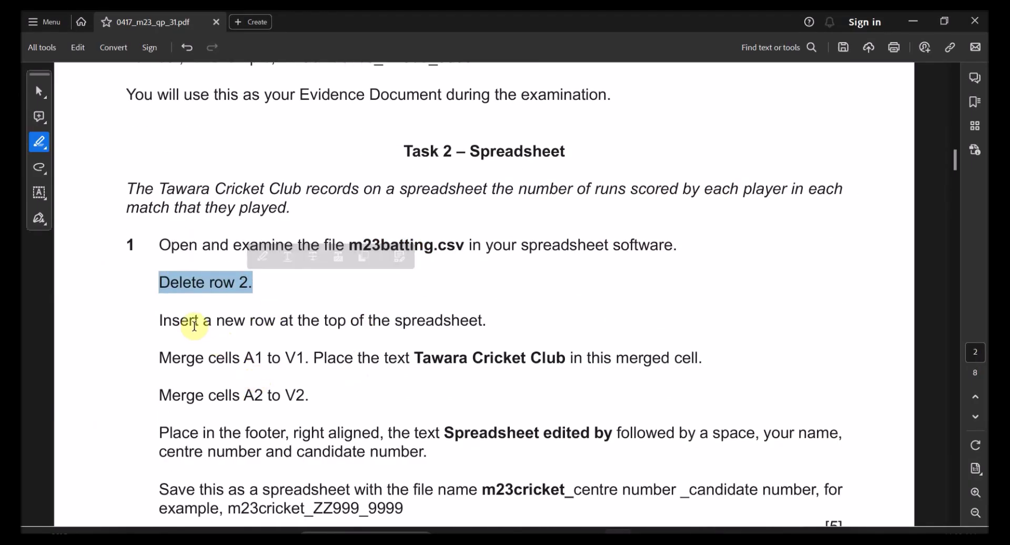
key(alt+Tab)
click(28, 184)
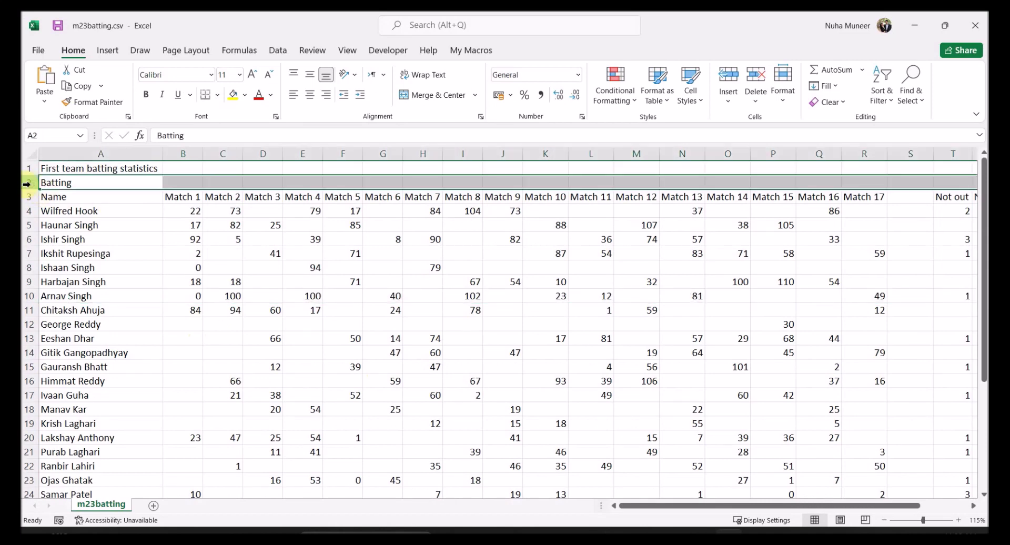
right_click(24, 183)
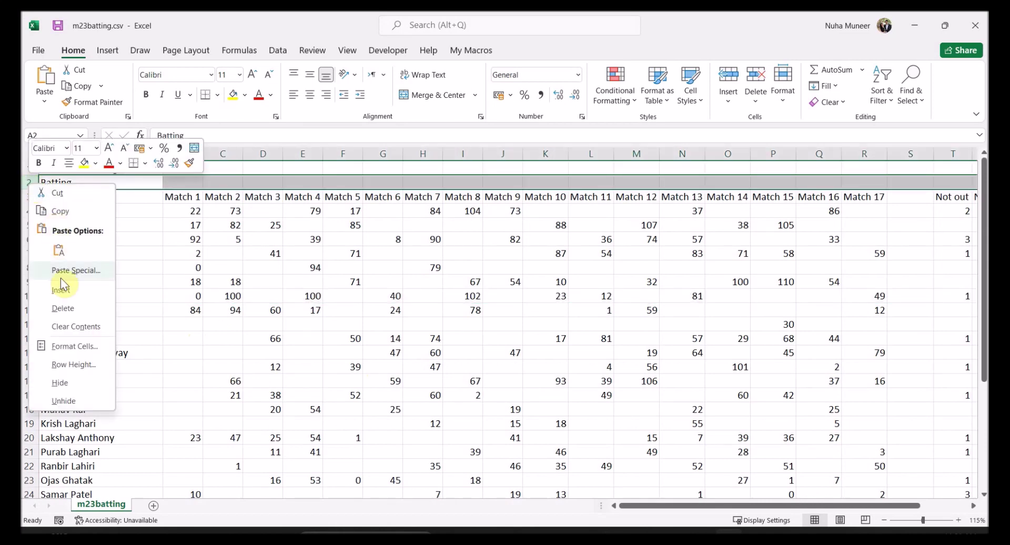
click(66, 308)
Insert a new blank row above row 1 at the top of the sheet
key(alt+Tab)
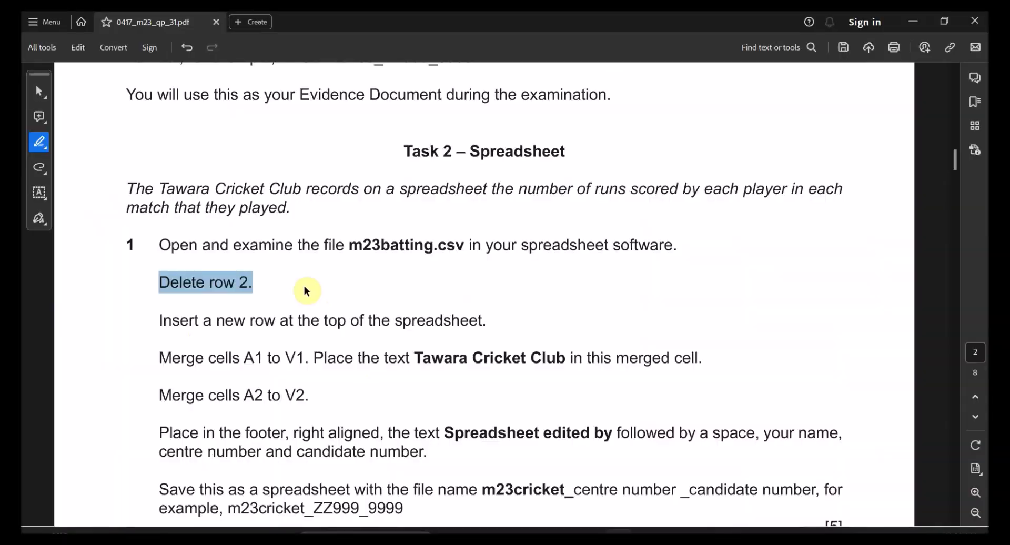
drag(173, 323, 302, 325)
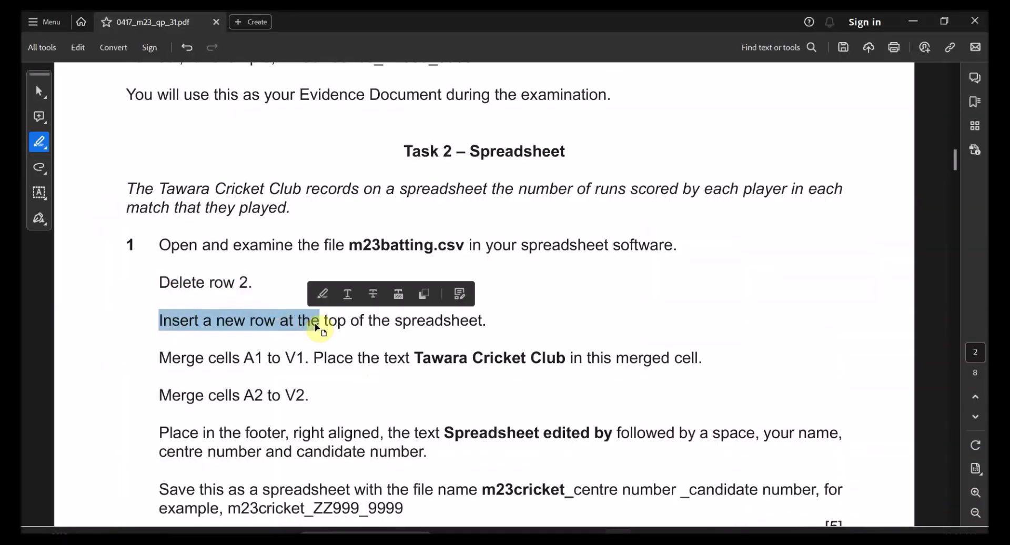
drag(402, 322, 461, 326)
key(alt+Tab)
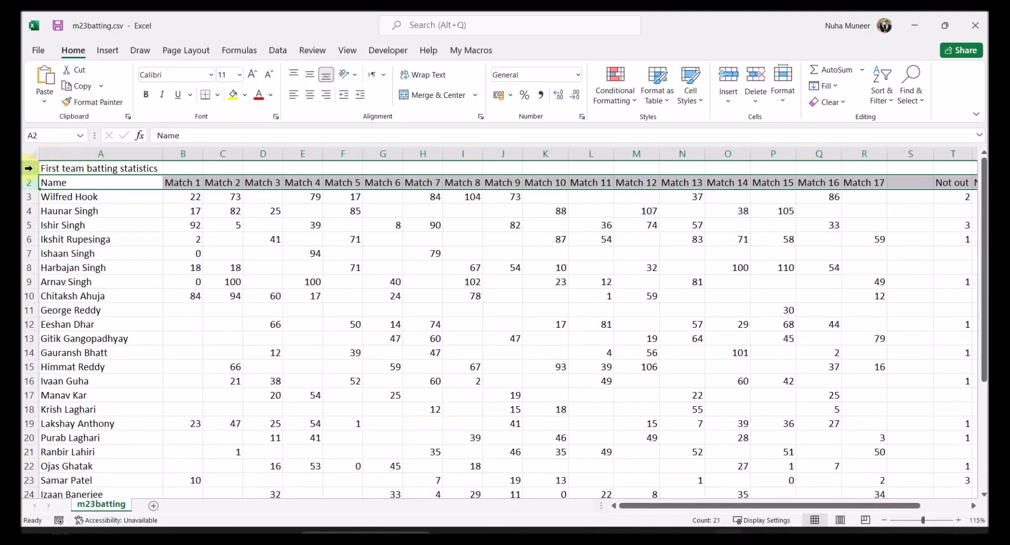
click(28, 168)
right_click(28, 169)
click(90, 274)
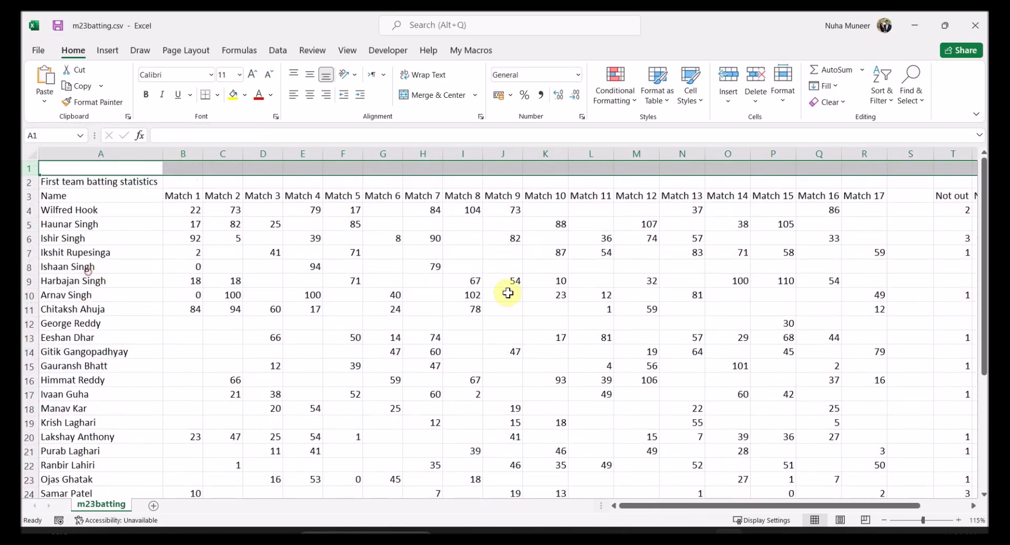
key(alt+Tab)
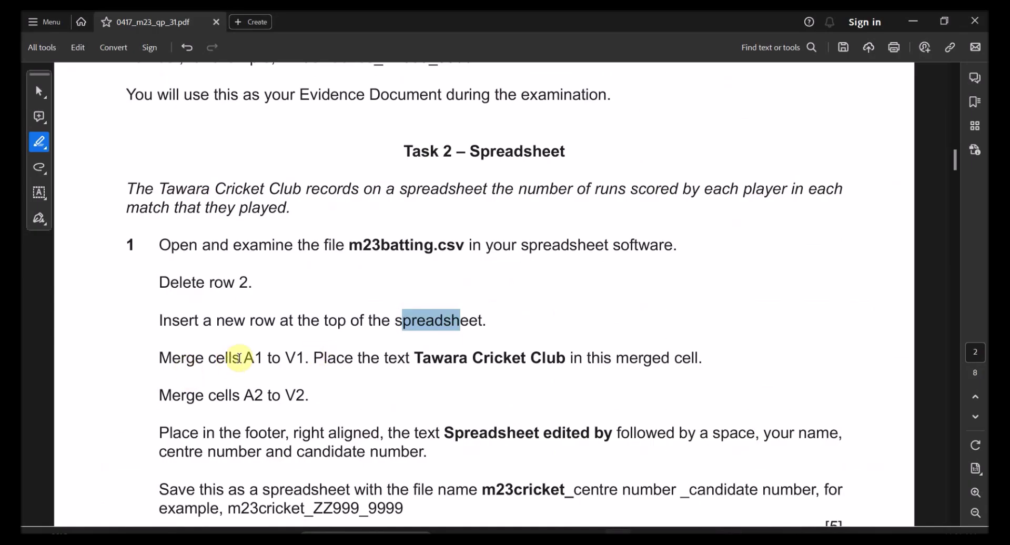
Merge and centre A1:V1 and paste the title Tawara Cricket Club into it
drag(247, 358, 303, 350)
click(313, 337)
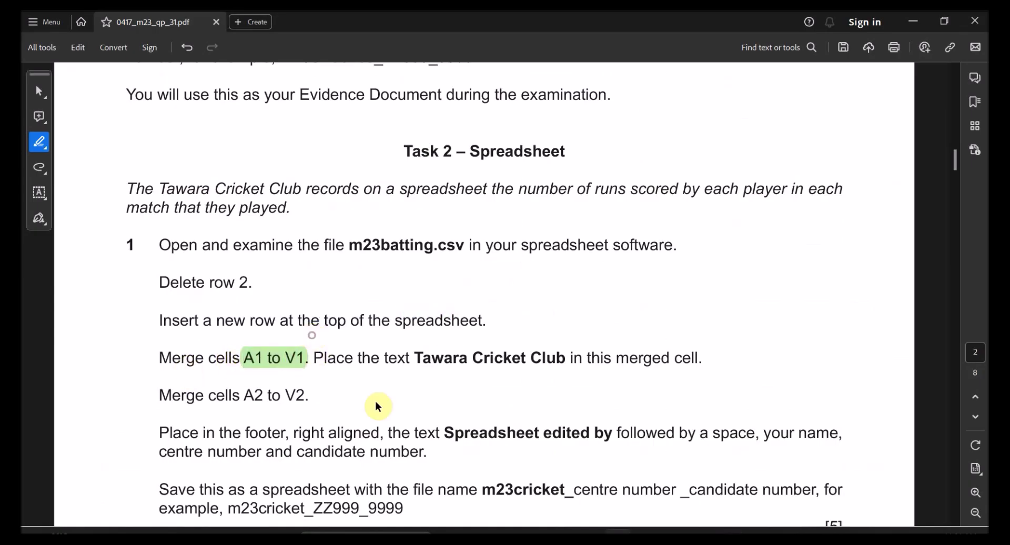
drag(424, 361, 567, 358)
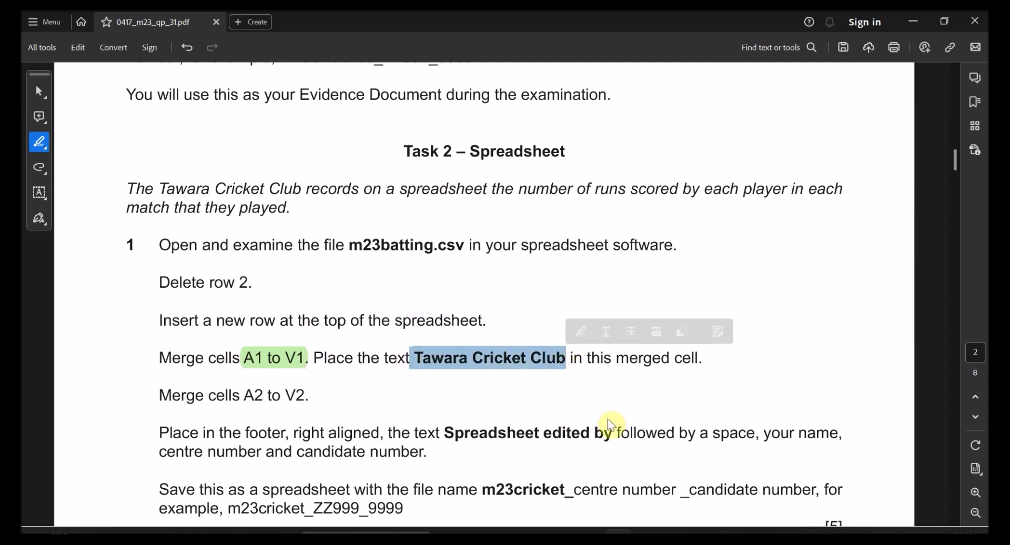
key(alt+Tab)
click(155, 166)
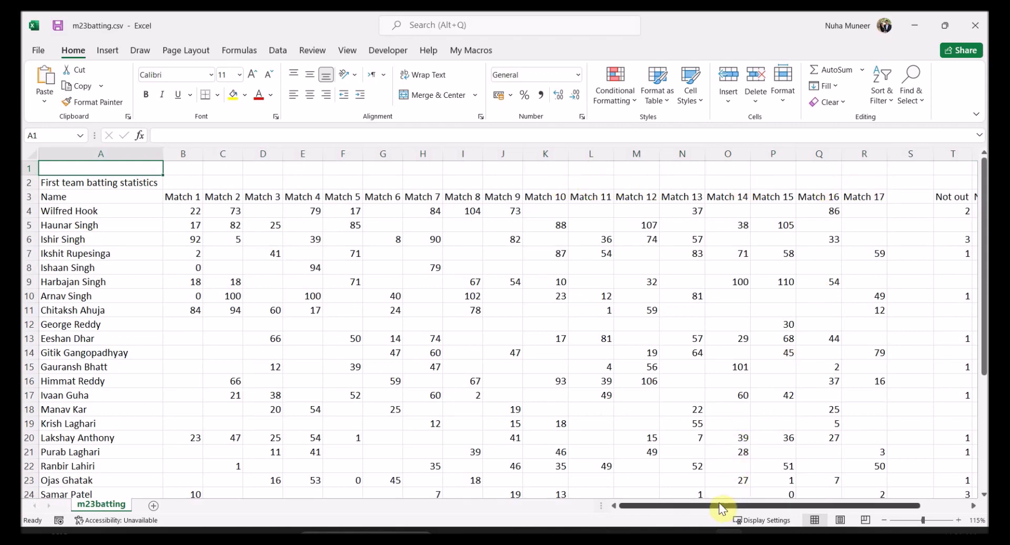
drag(712, 506, 760, 507)
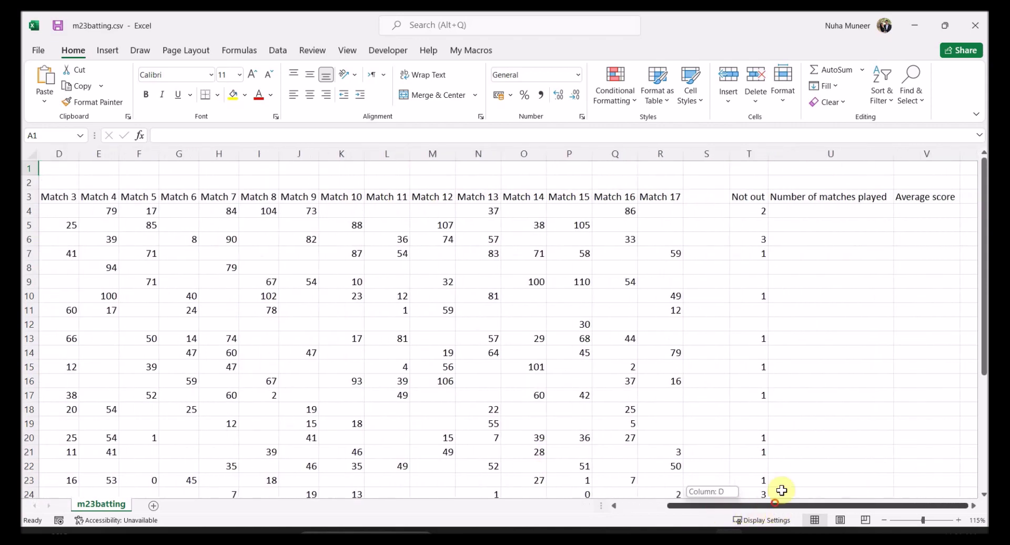
shift+click(924, 171)
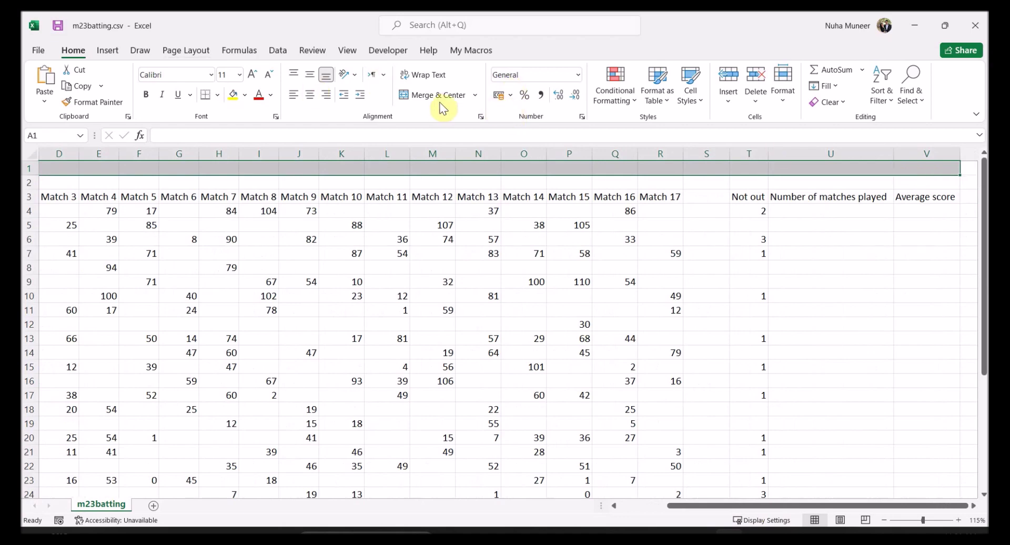
click(435, 100)
key(ctrl+v)
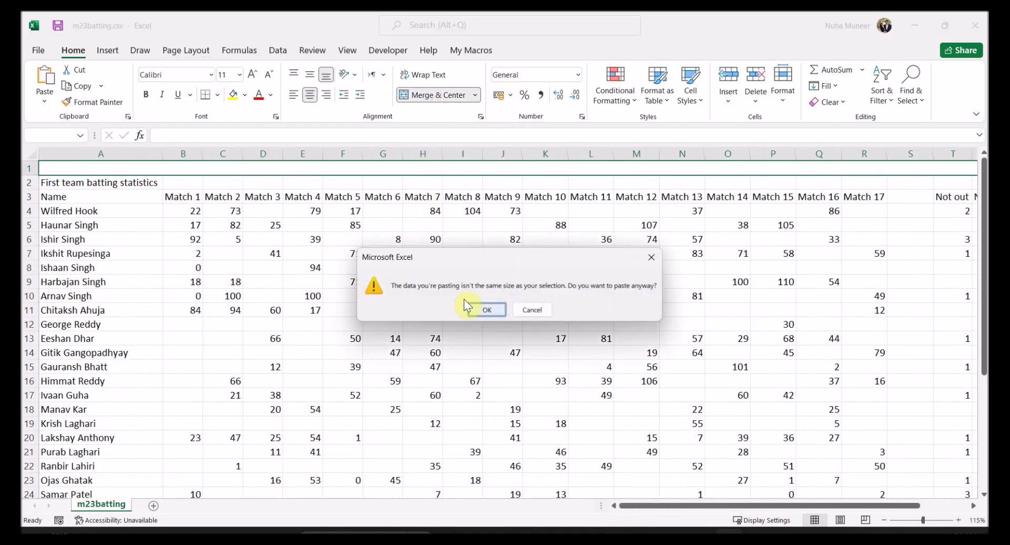
key(Return)
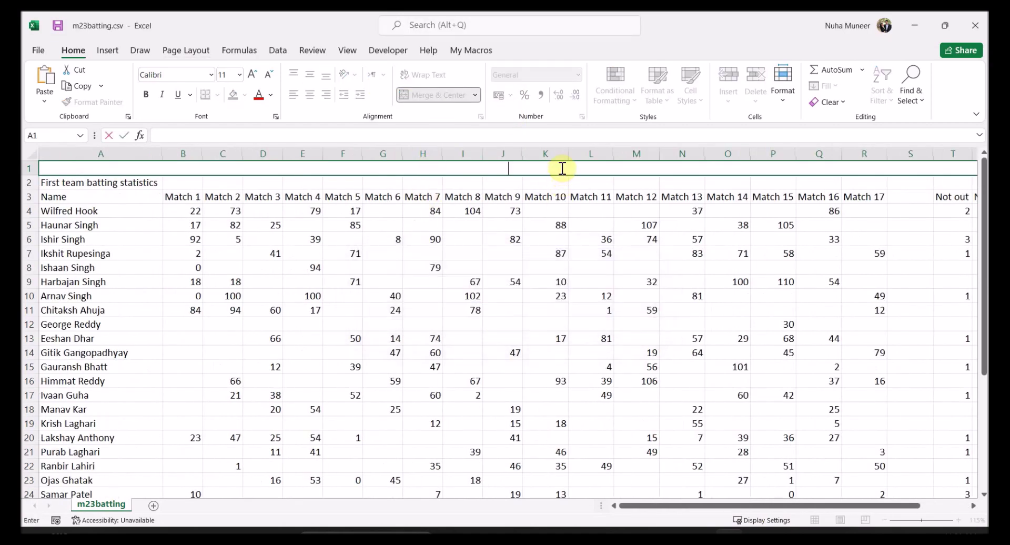
click(525, 278)
scroll(545, 236, down, 2)
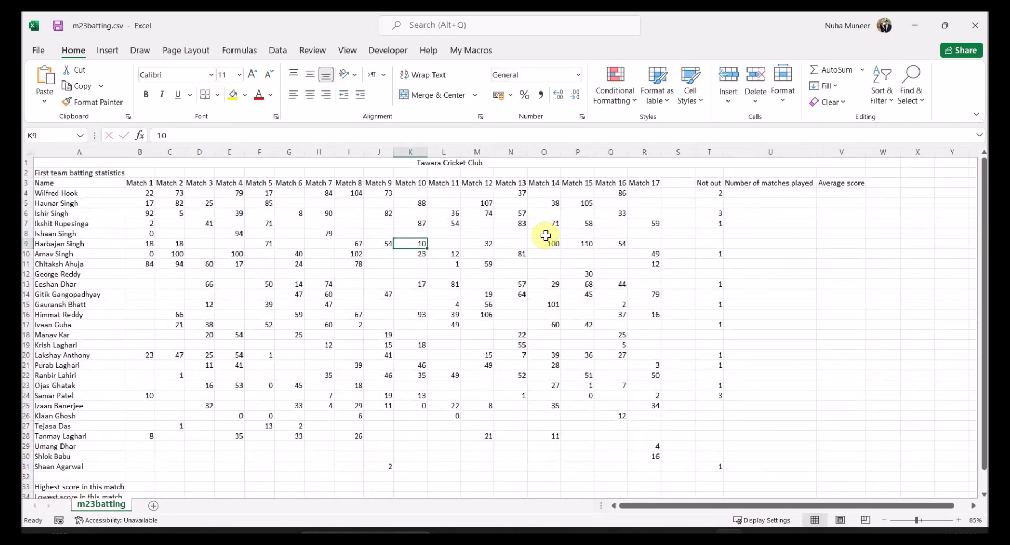
click(672, 165)
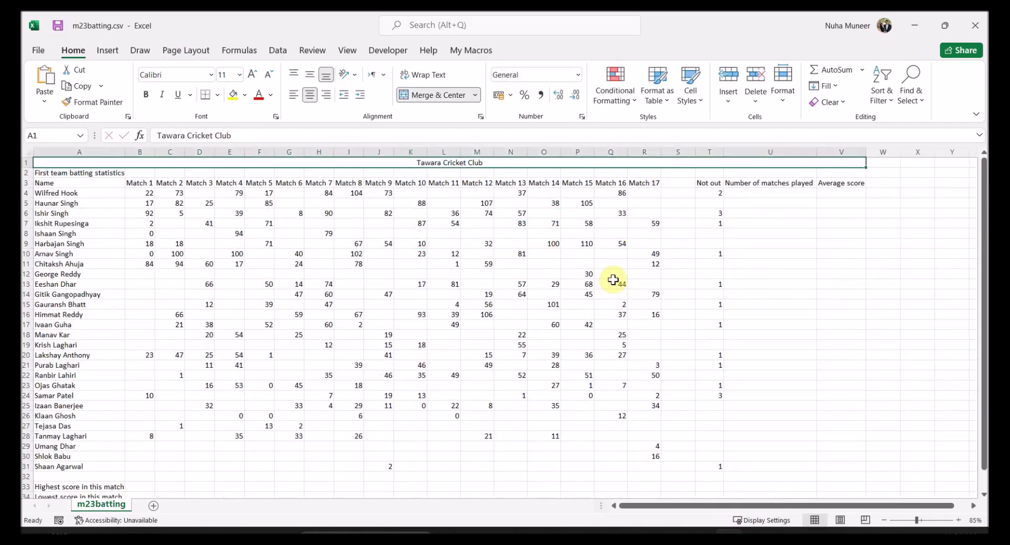
Merge and centre A2:V2 so First team batting statistics is centred
key(alt+Tab)
scroll(372, 388, down, 2)
drag(246, 297, 304, 298)
key(alt+Tab)
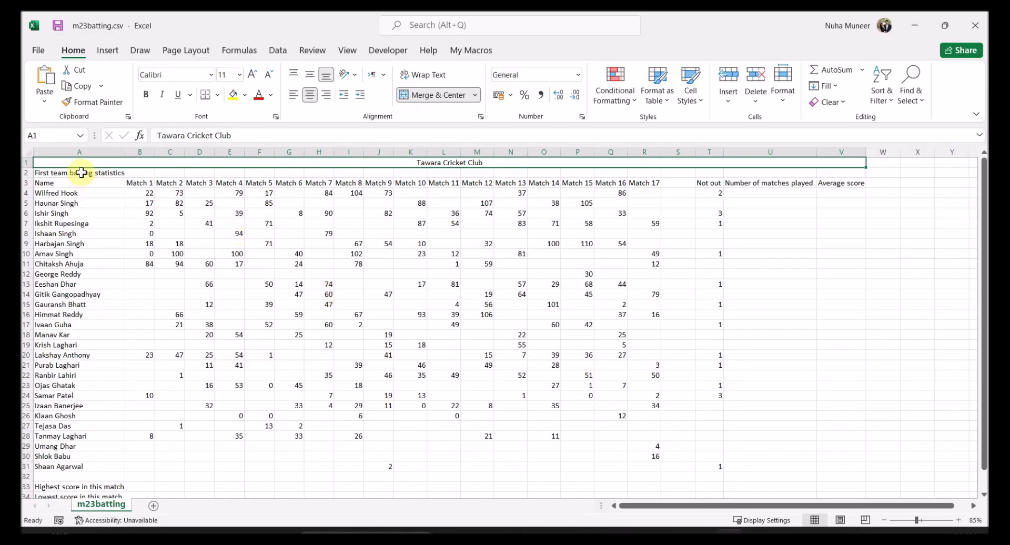
click(81, 173)
shift+click(852, 171)
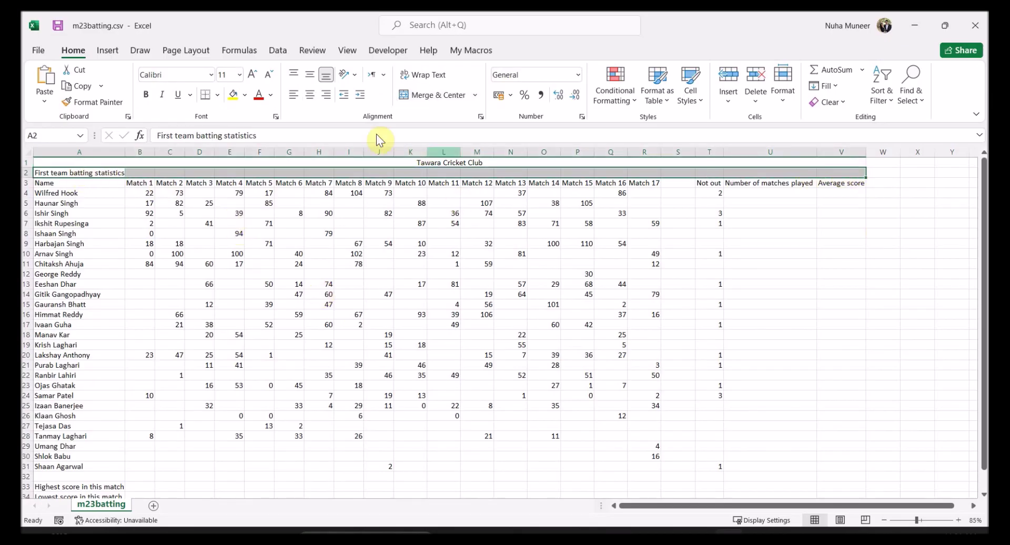
click(418, 96)
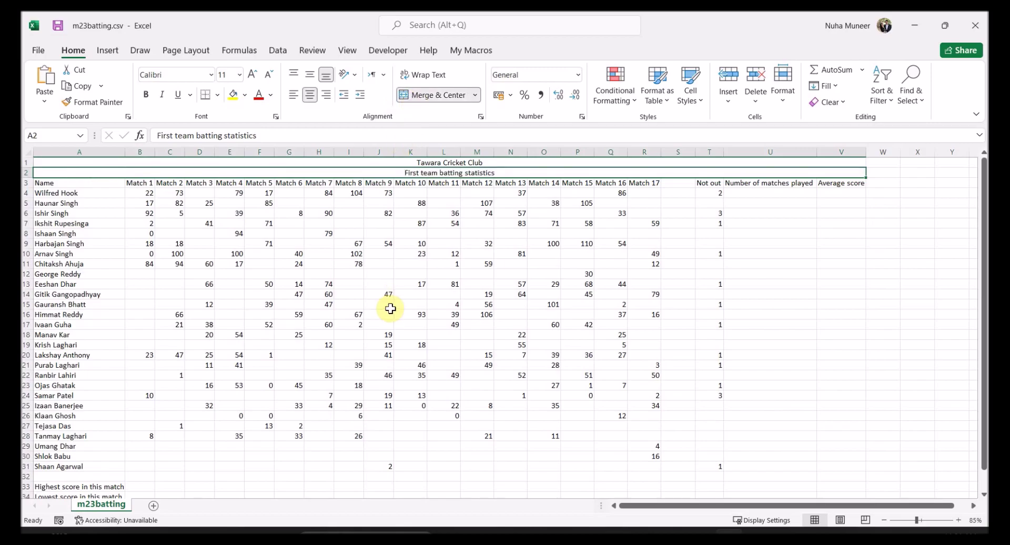
key(alt+Tab)
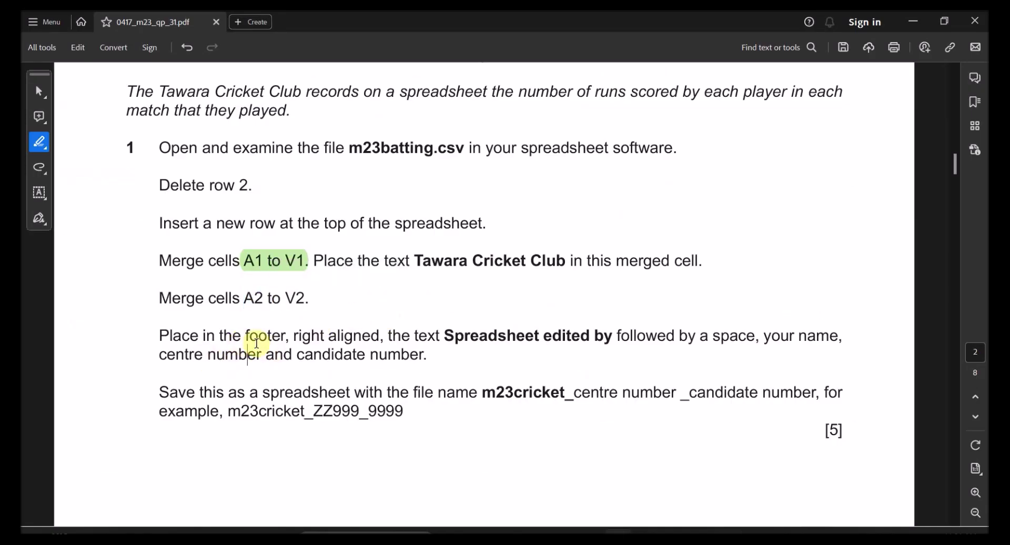
Mark the footer instruction: right-aligned, Spreadsheet edited by, with spaces
double_click(266, 337)
click(283, 311)
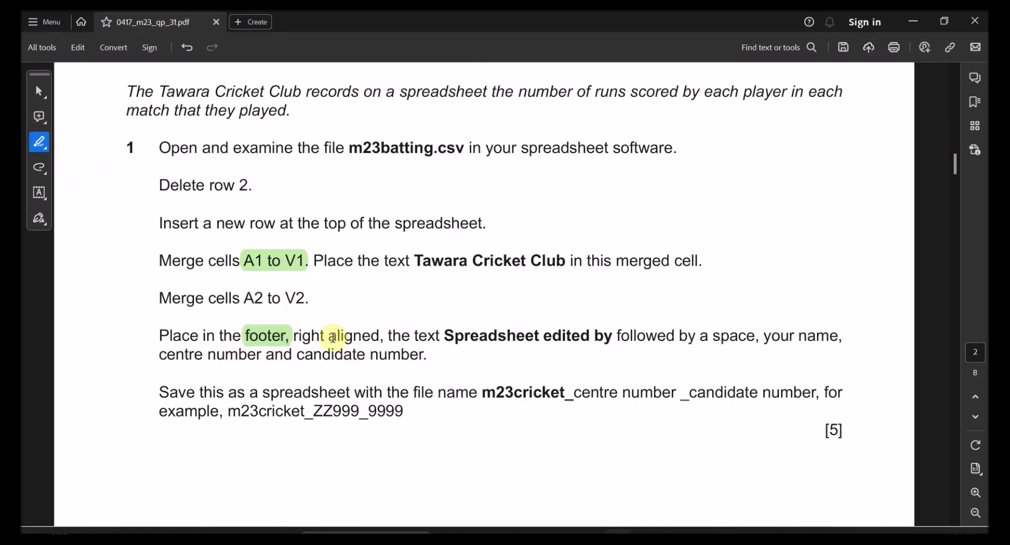
double_click(311, 337)
click(358, 311)
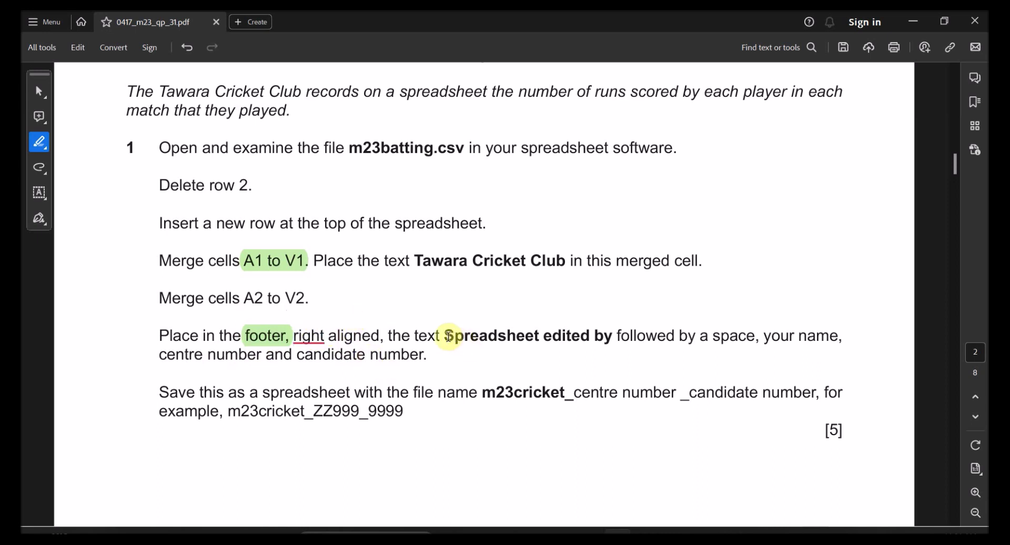
drag(447, 336, 611, 337)
key(ctrl+c)
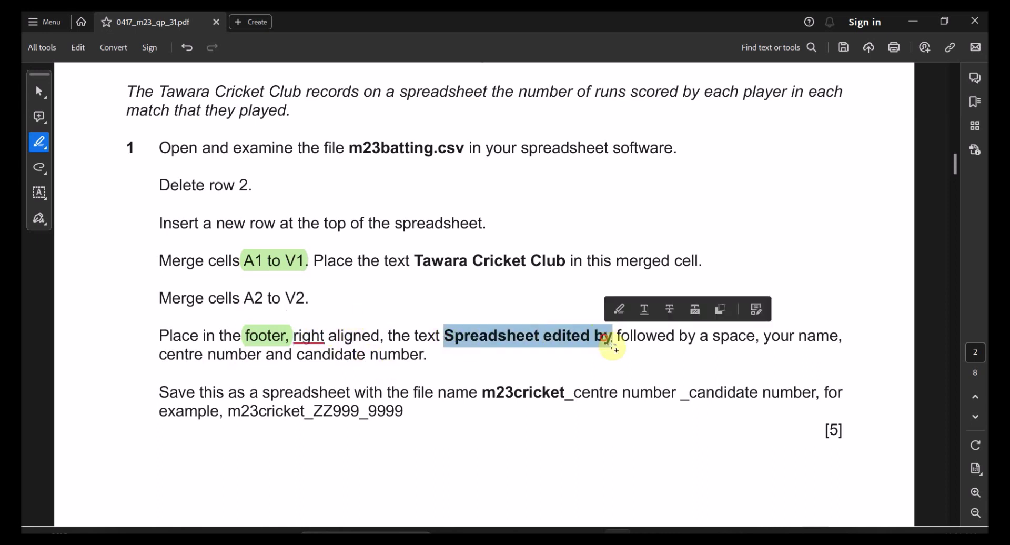
double_click(725, 338)
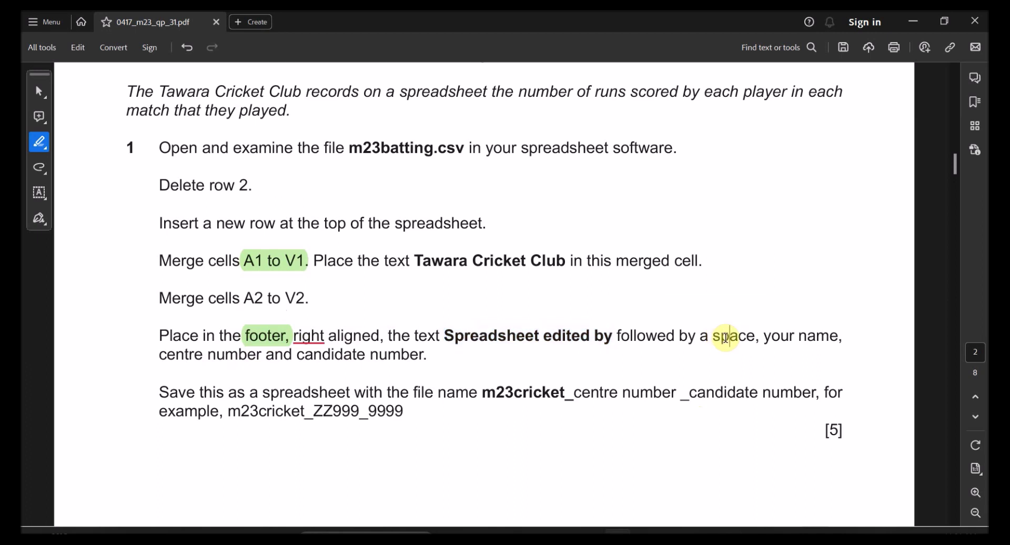
click(766, 314)
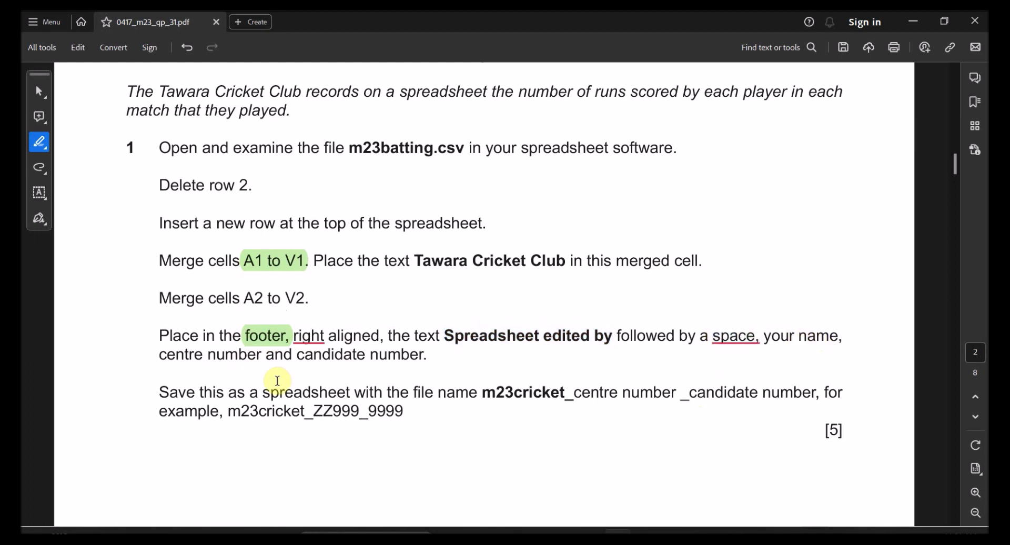
Switch the sheet to Page Layout view and start editing the footer
key(alt+Tab)
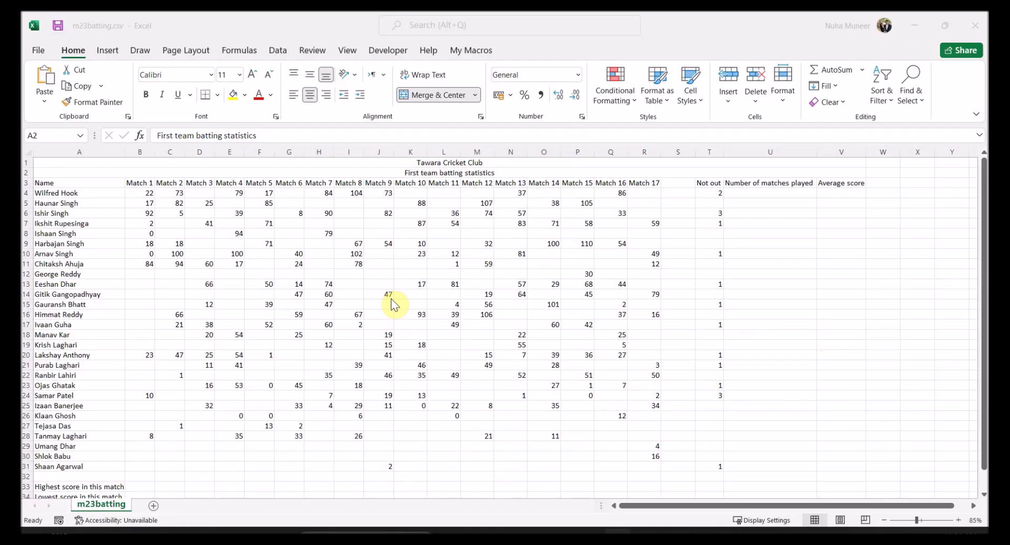
click(355, 54)
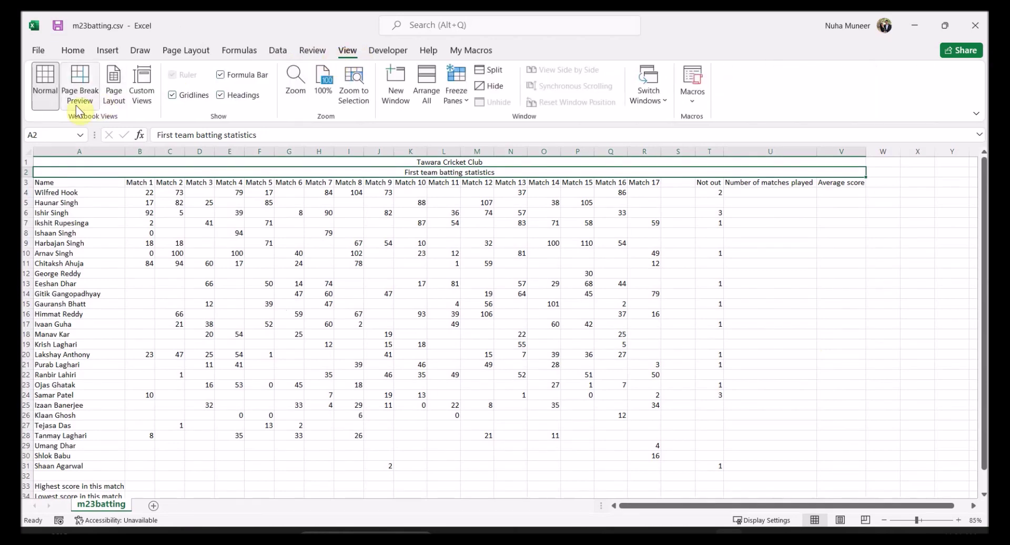
click(121, 108)
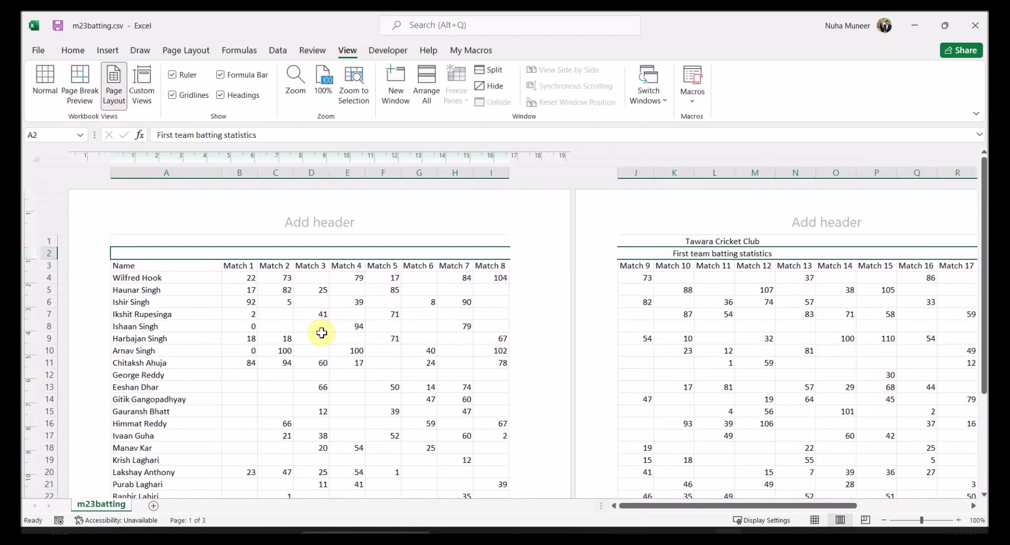
scroll(322, 331, down, 10)
scroll(322, 332, down, 2)
click(330, 383)
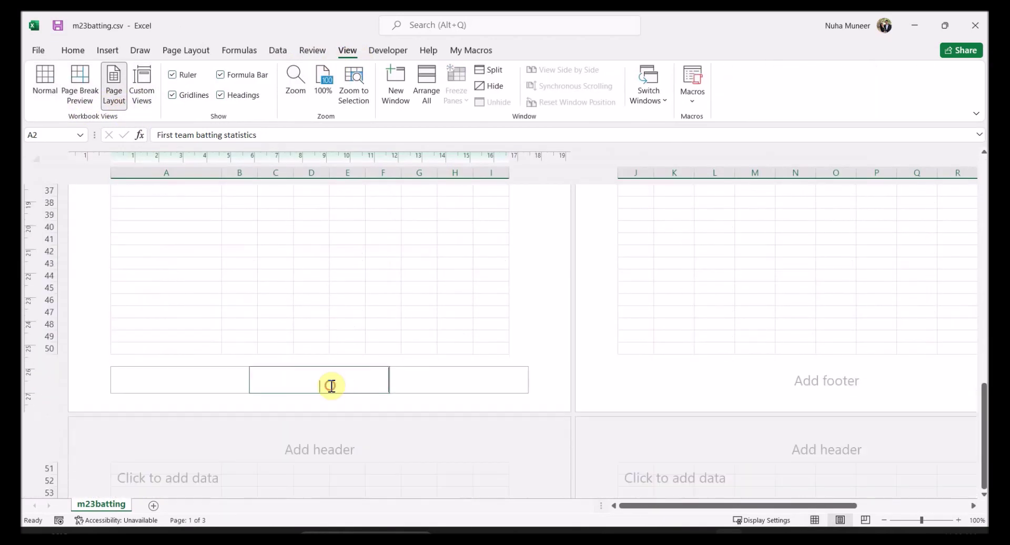
Enter 'Spreadsheet edited by' plus the candidate's name, centre and candidate numbers in the right footer
key(alt+Tab)
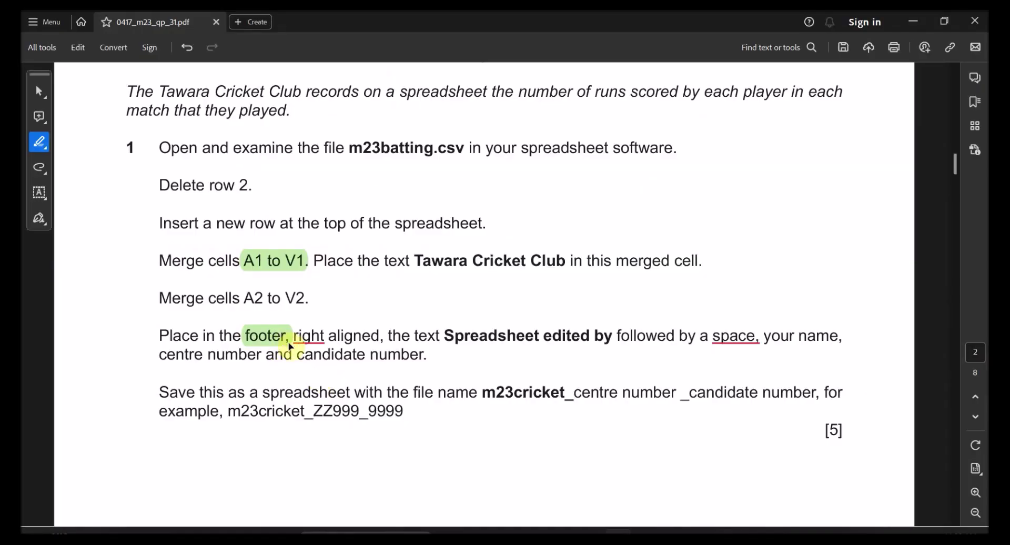
key(alt+Tab)
click(411, 380)
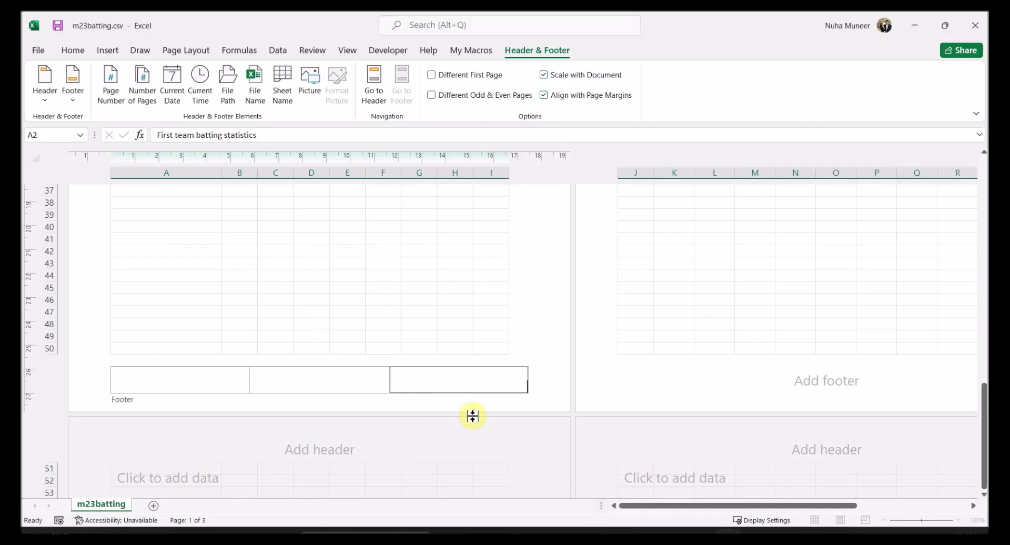
key(ctrl+v)
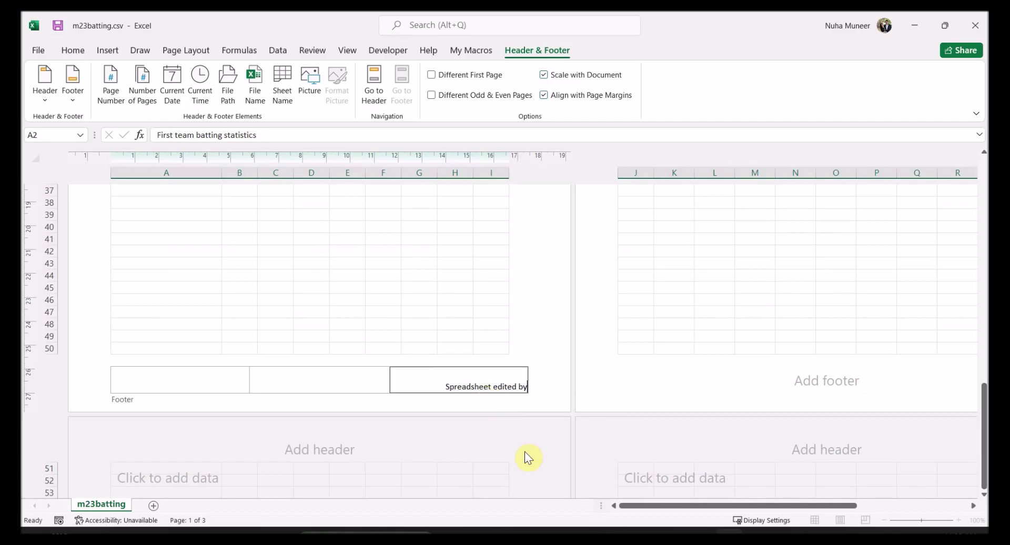
key(alt+Tab)
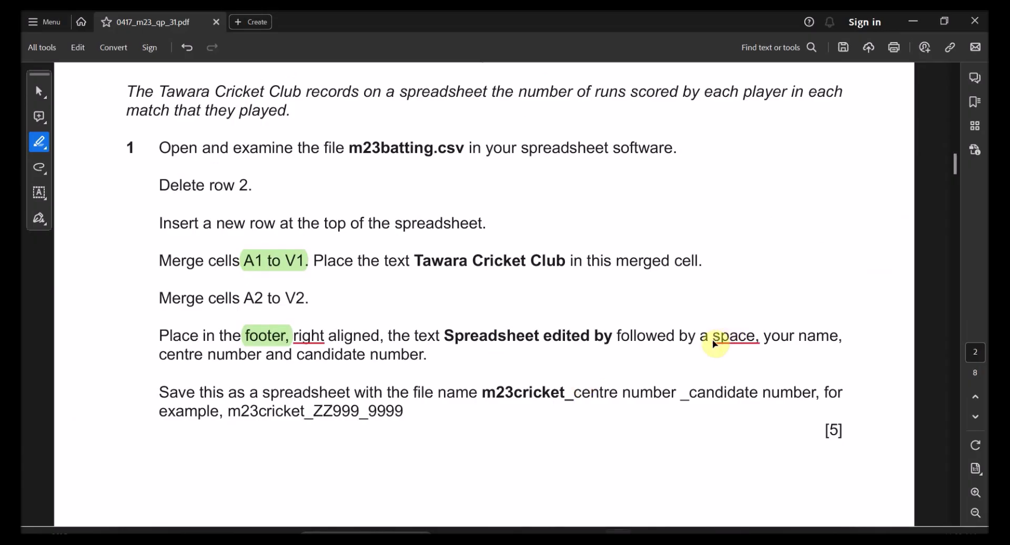
key(alt+Tab)
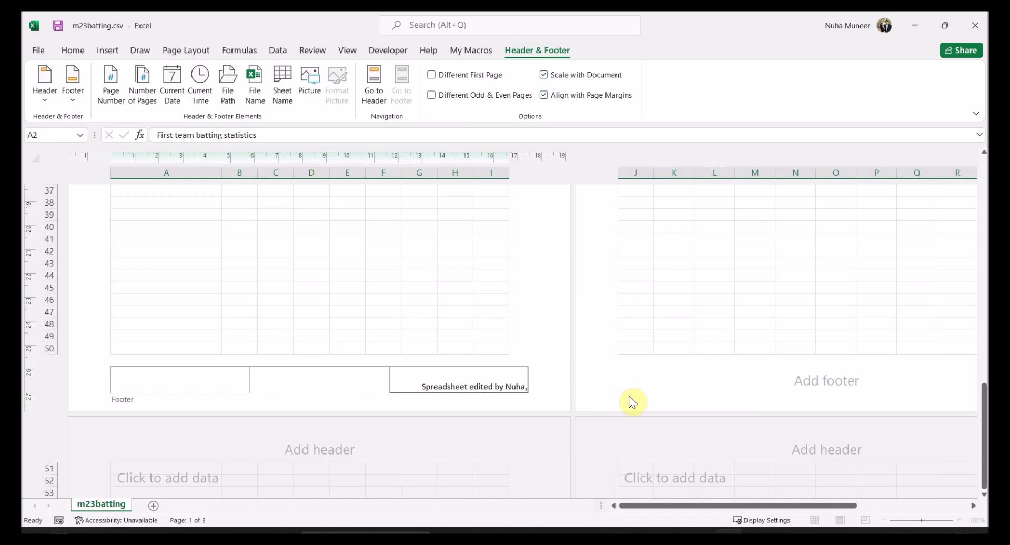
text(Nuha,MM012,)
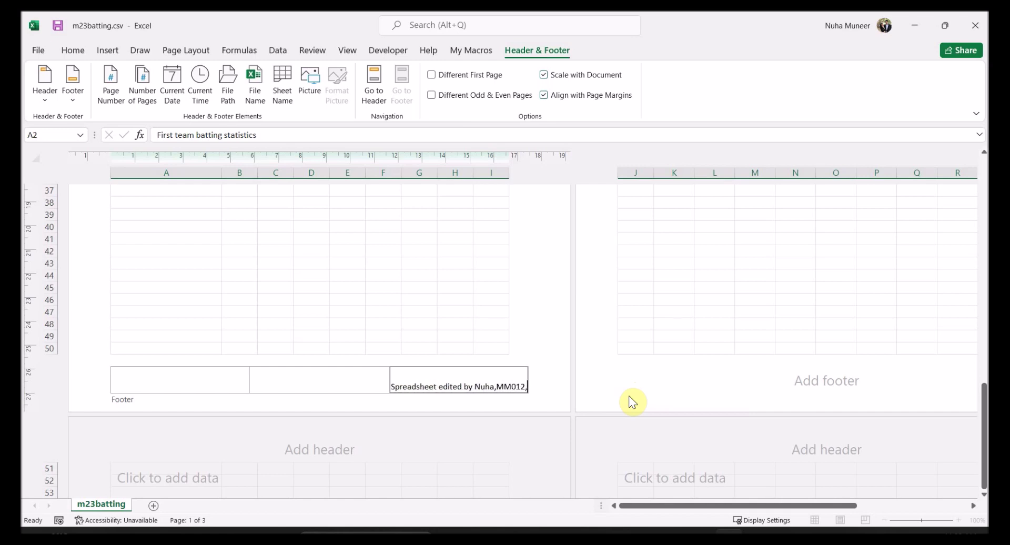
text(9999)
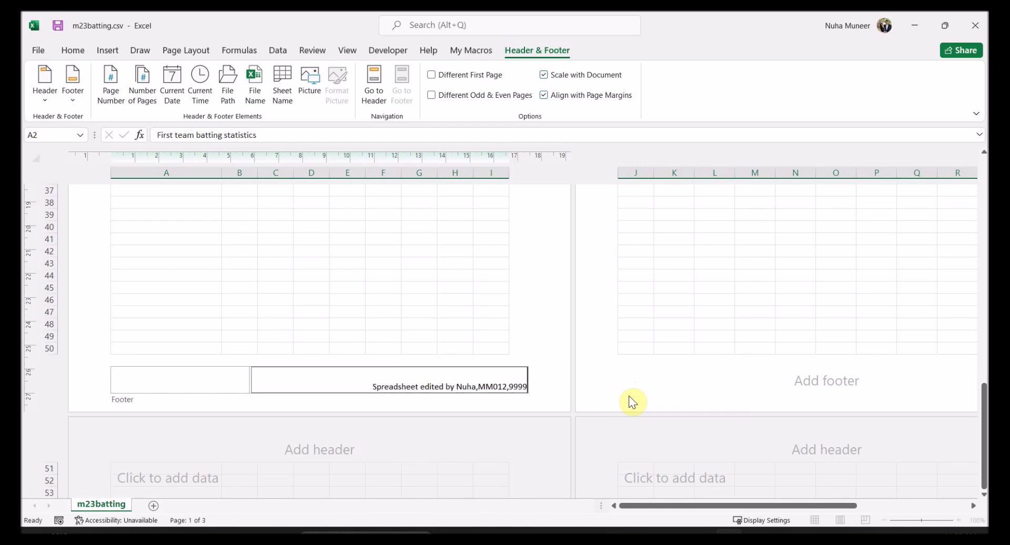
click(466, 310)
Reopen the right footer to verify its text and alignment
click(480, 388)
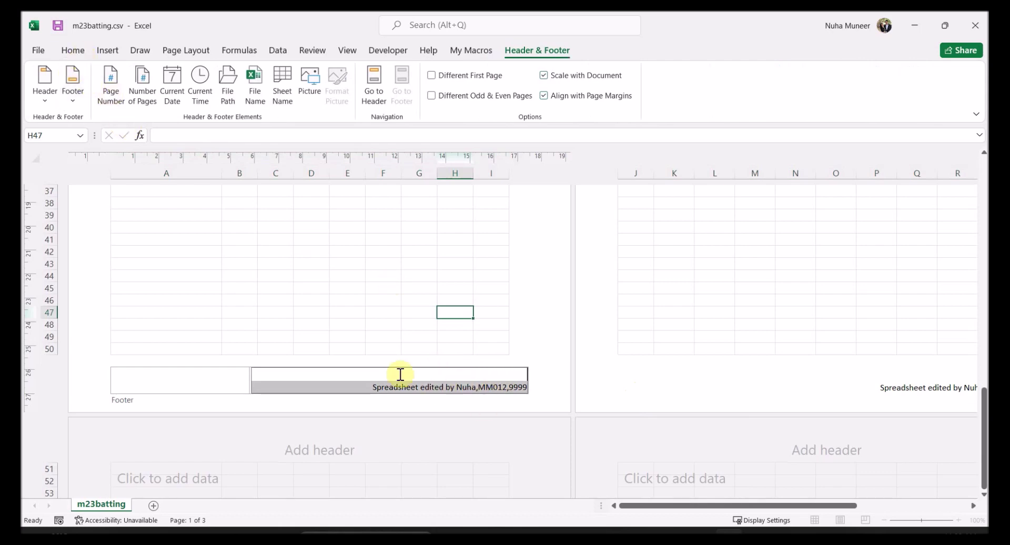
click(77, 54)
click(445, 362)
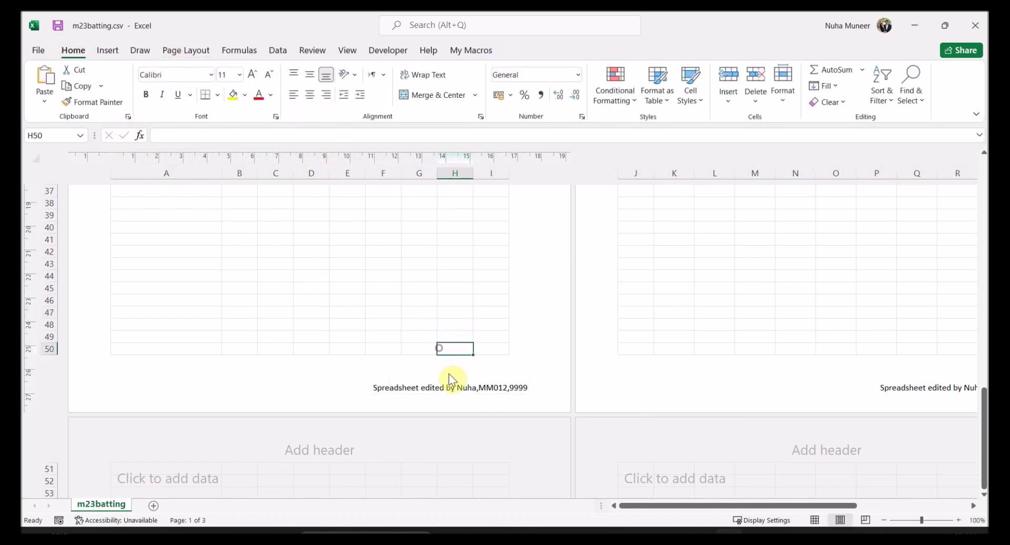
click(456, 383)
click(512, 379)
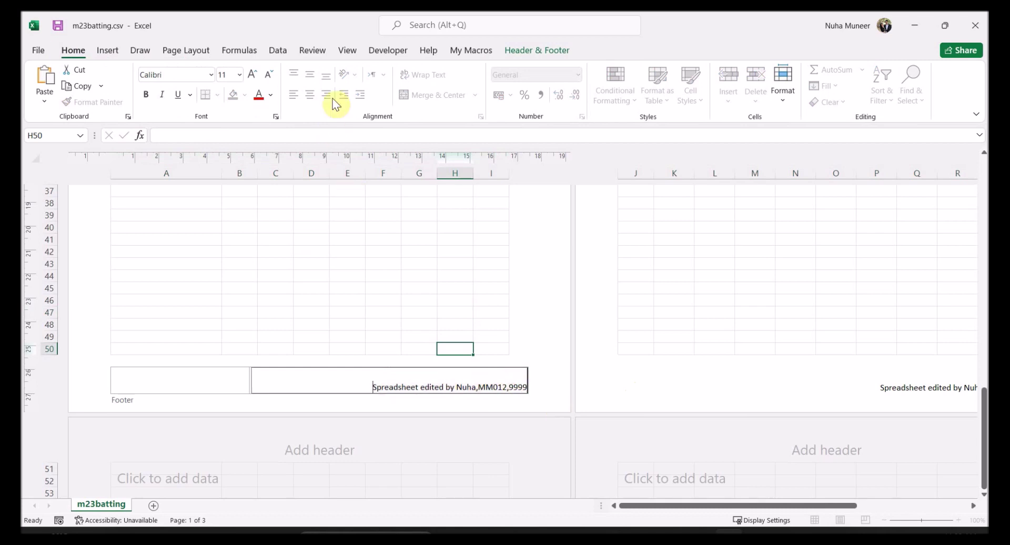
key(Escape)
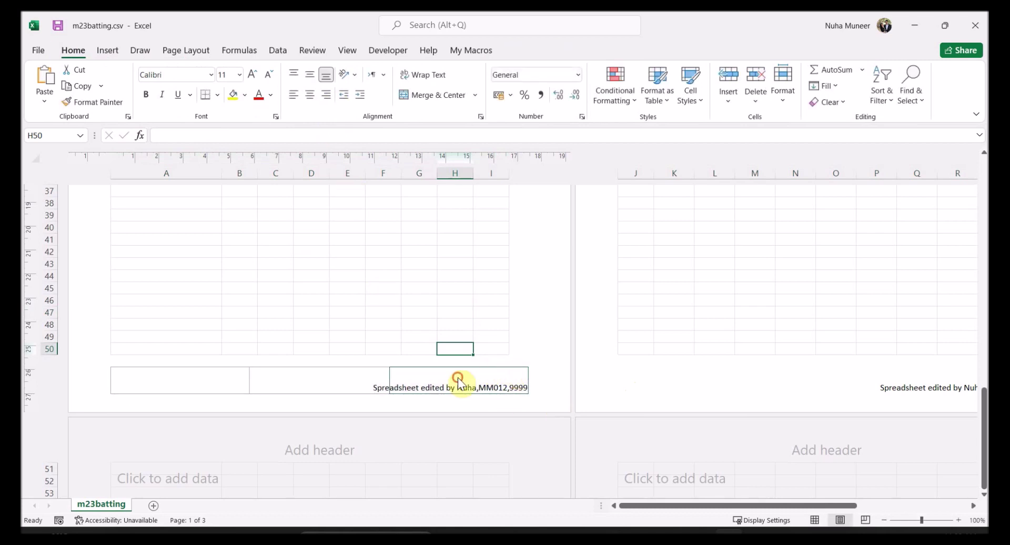
click(463, 388)
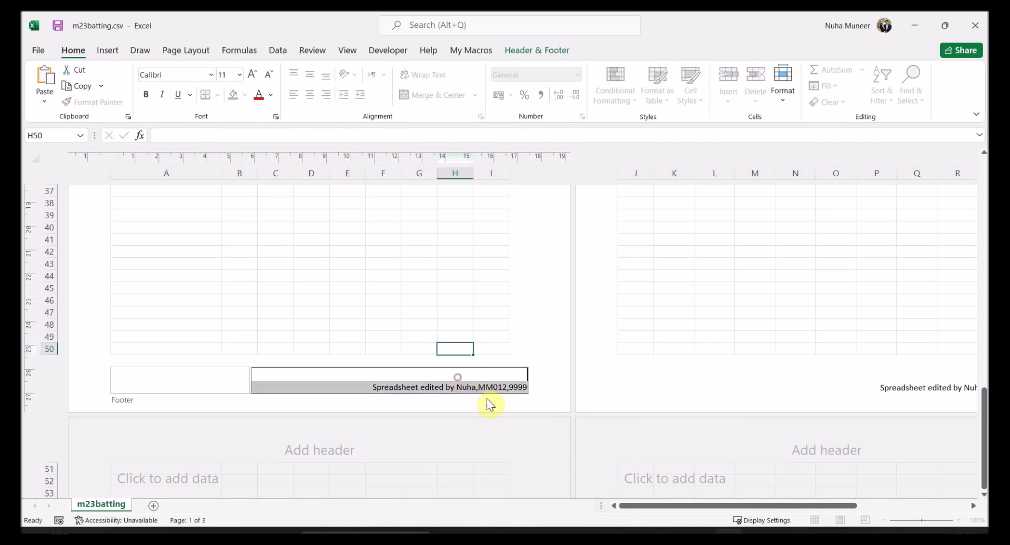
click(433, 383)
click(419, 325)
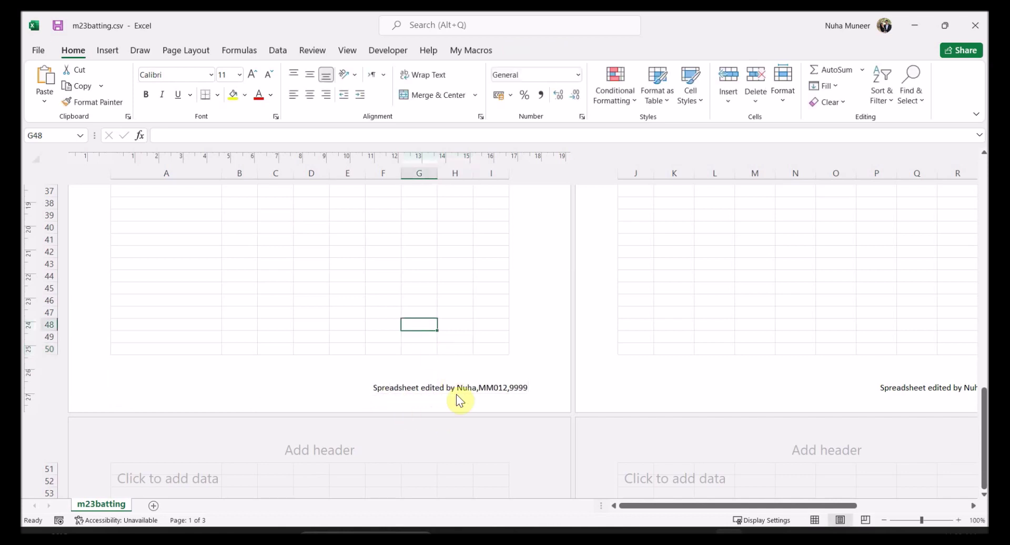
Recheck the footer and header options, then return to cells E43:E44
click(460, 378)
click(458, 387)
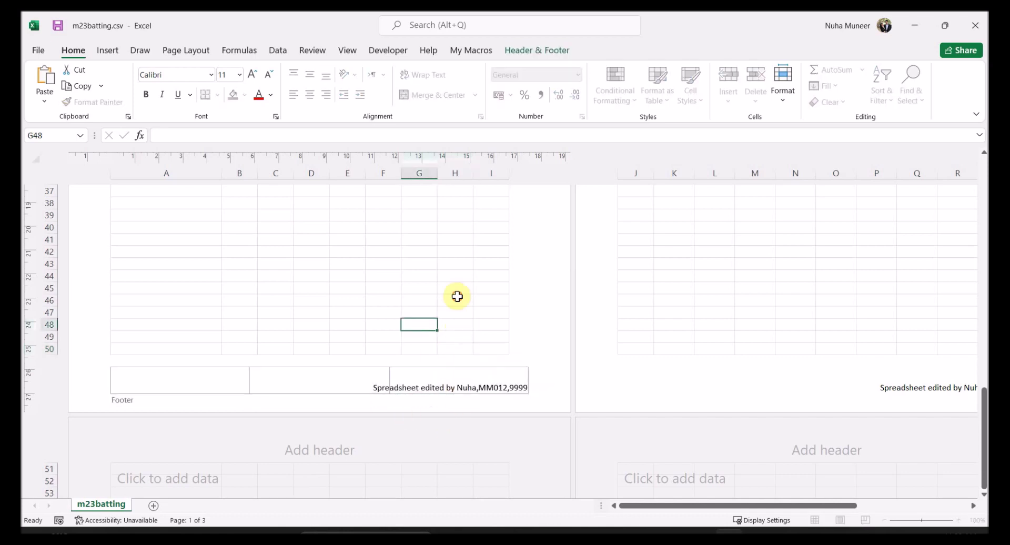
click(457, 296)
click(476, 382)
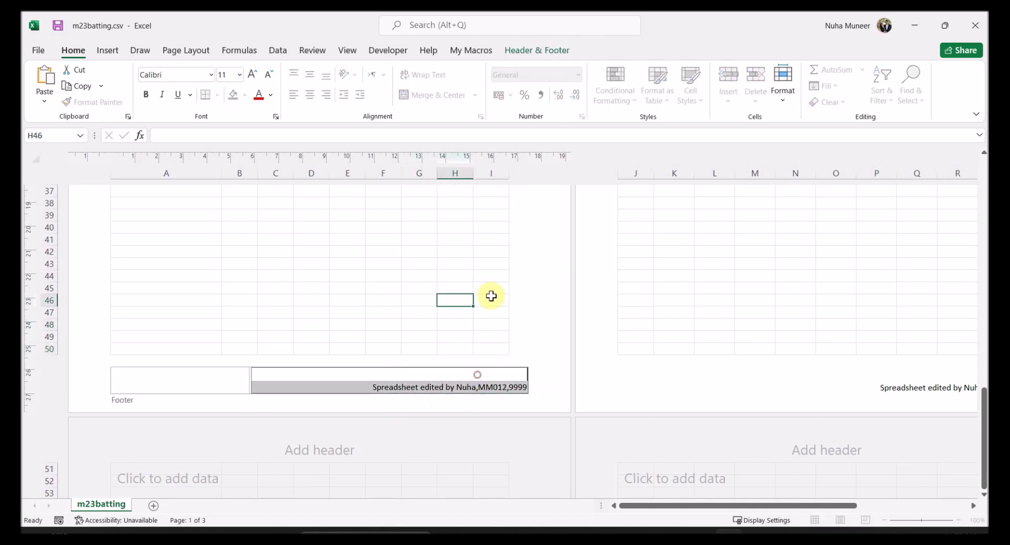
click(547, 53)
click(384, 298)
drag(348, 275, 348, 263)
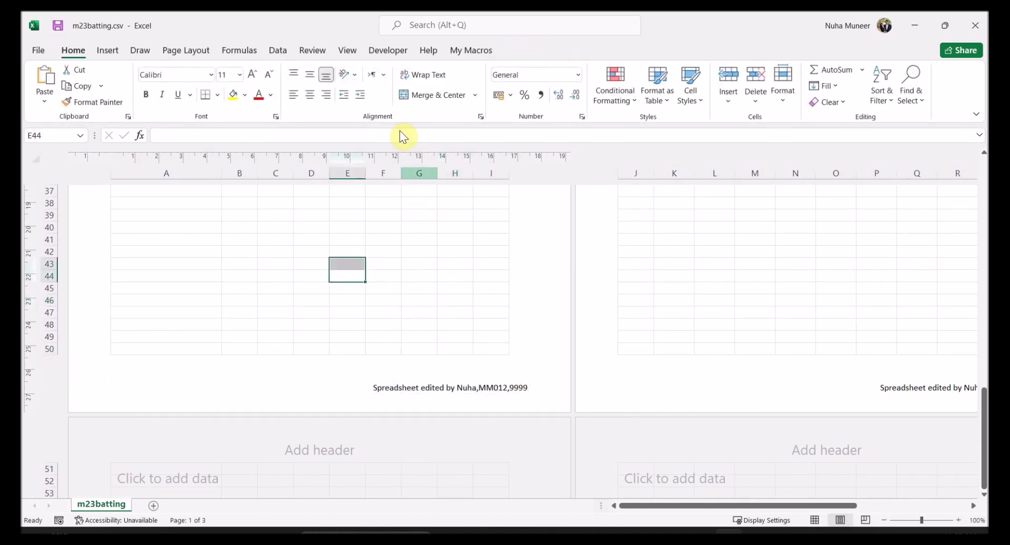
Return the worksheet to Normal view
click(345, 53)
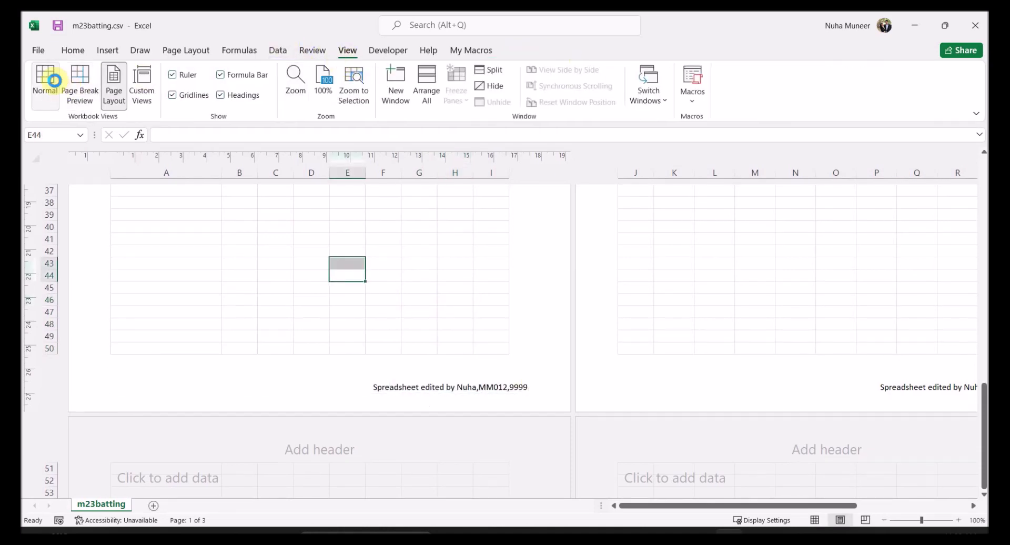
click(45, 85)
scroll(316, 330, down, 2)
scroll(238, 322, down, 1)
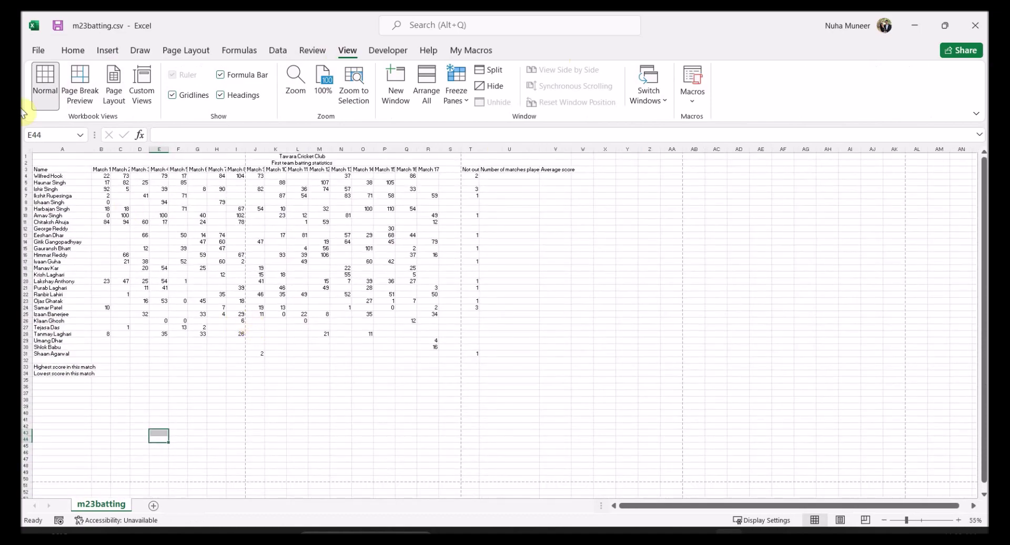
Check the footer in print preview, then bring the exam paper back to the front
click(37, 49)
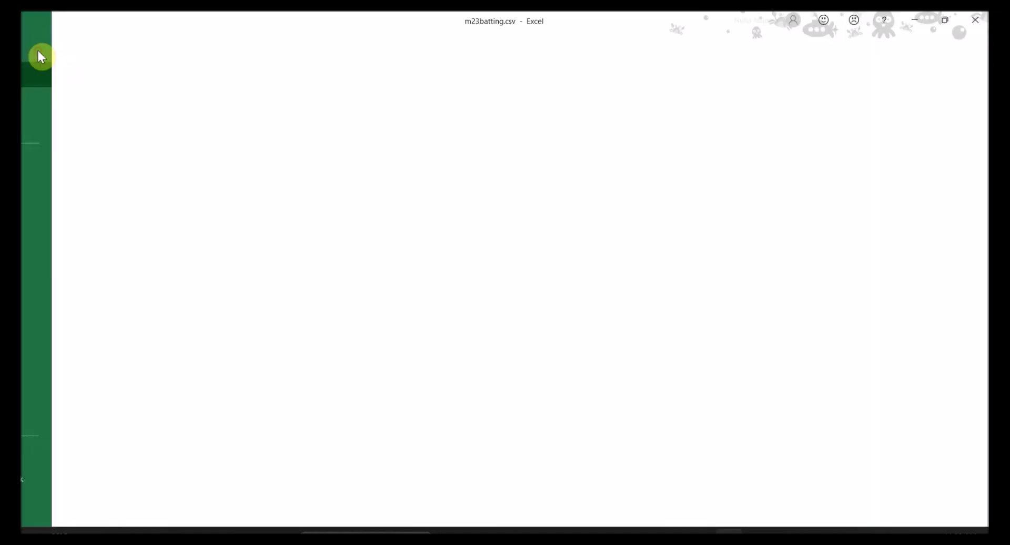
click(77, 273)
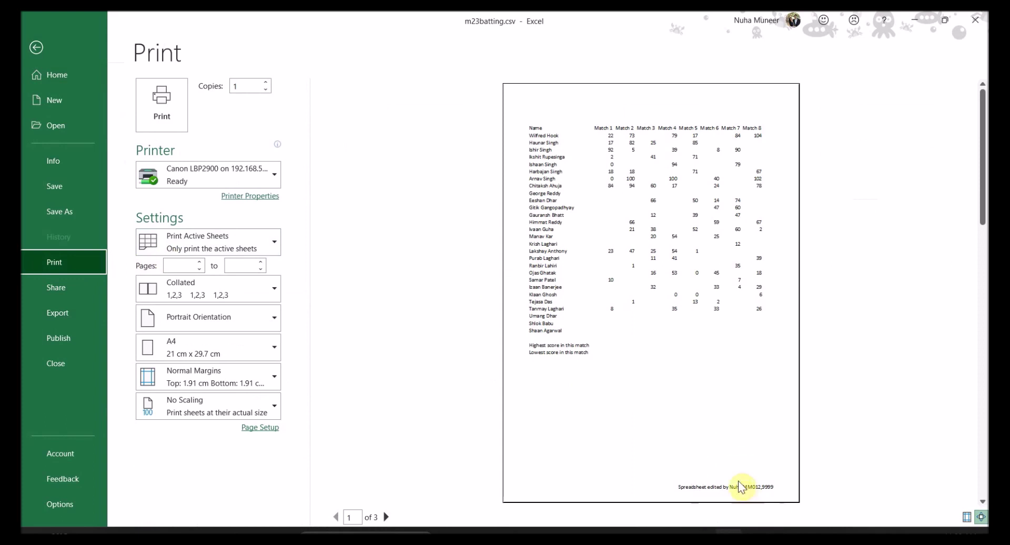
click(48, 51)
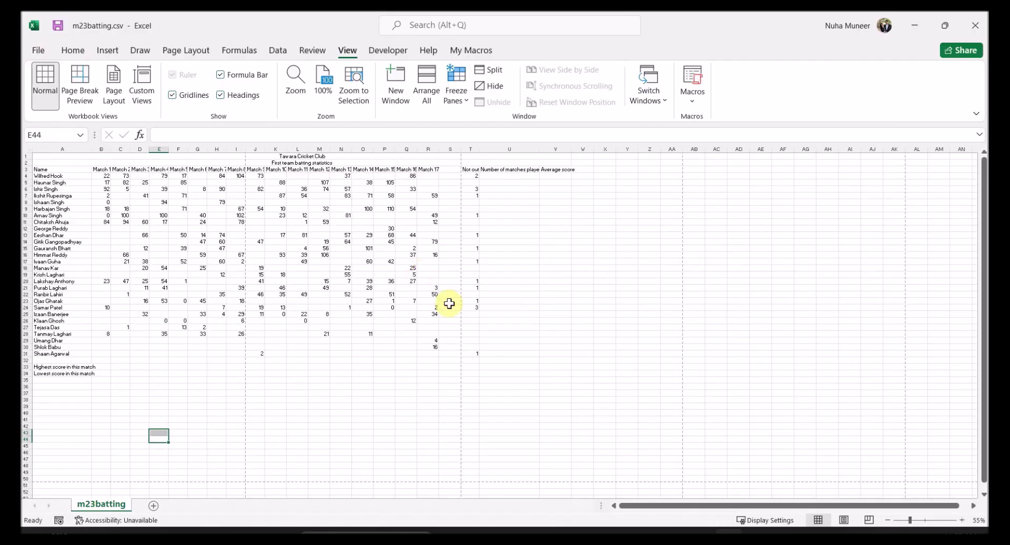
scroll(314, 273, down, 5)
scroll(313, 272, right, 1)
scroll(312, 272, up, 5)
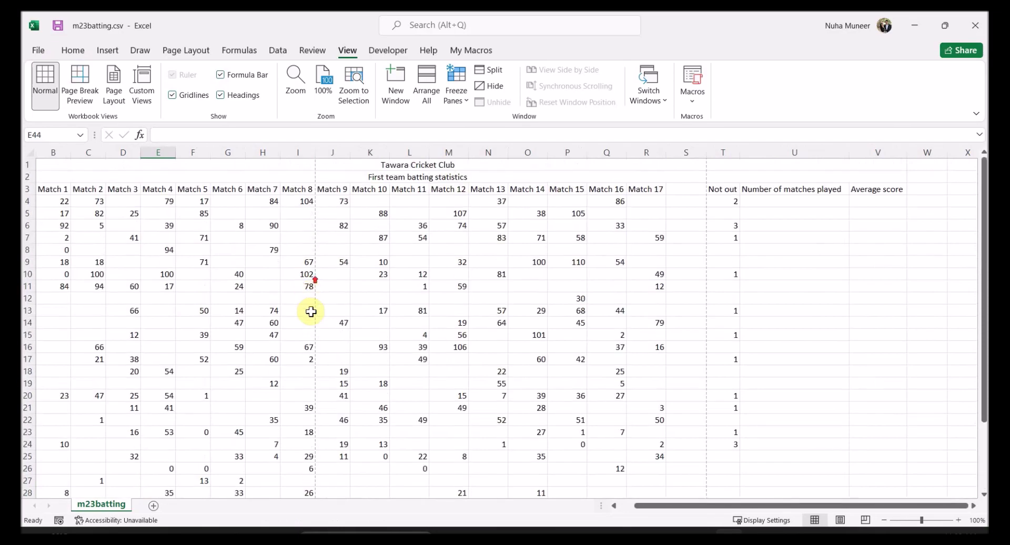
scroll(309, 289, up, 2)
scroll(308, 311, up, 1)
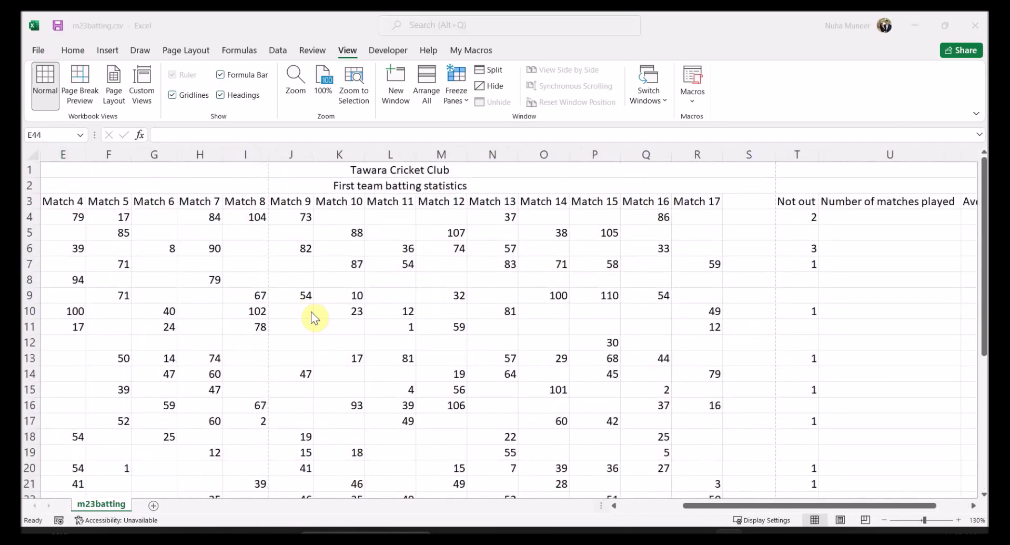
key(alt+Tab)
scroll(261, 350, down, 1)
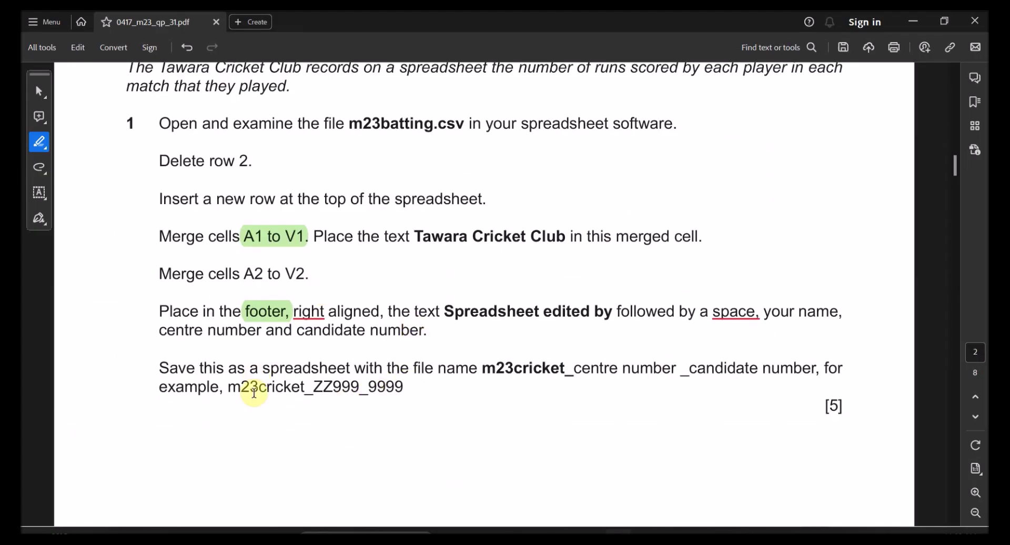
Reread the exam's save instruction and example file name, then return to Excel
drag(200, 367, 383, 369)
drag(483, 368, 762, 369)
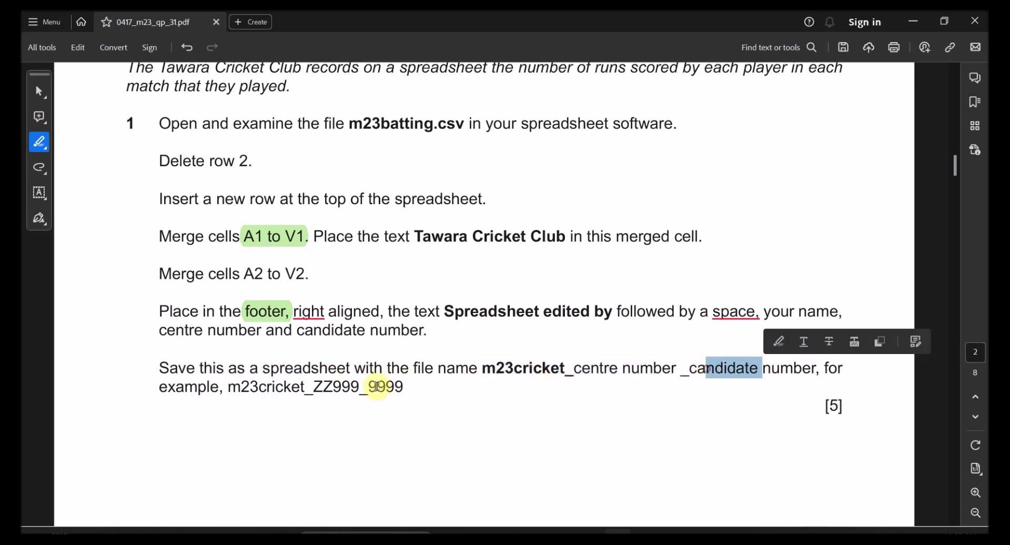
drag(228, 387, 412, 397)
key(ctrl+c)
click(228, 391)
key(alt+Tab)
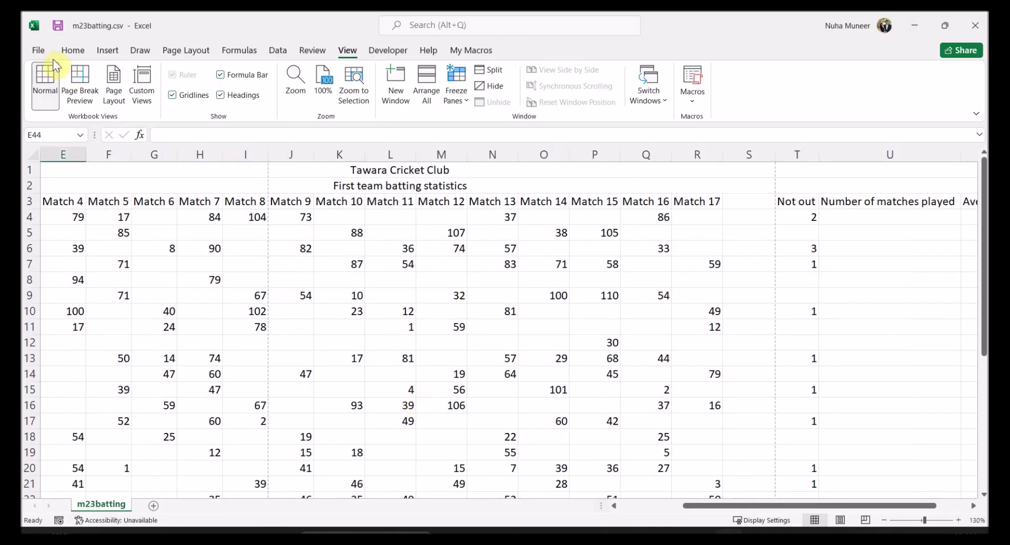
Save the workbook as m23cricket_ZZ999_9999 with the Excel Workbook (*.xlsx) type
click(35, 42)
click(87, 213)
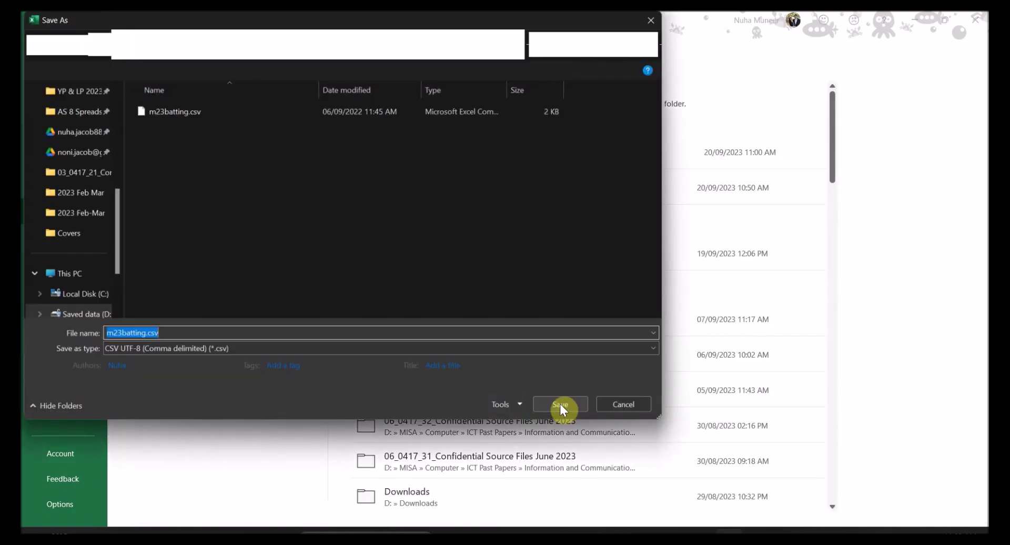
key(ctrl+v)
click(179, 362)
click(174, 348)
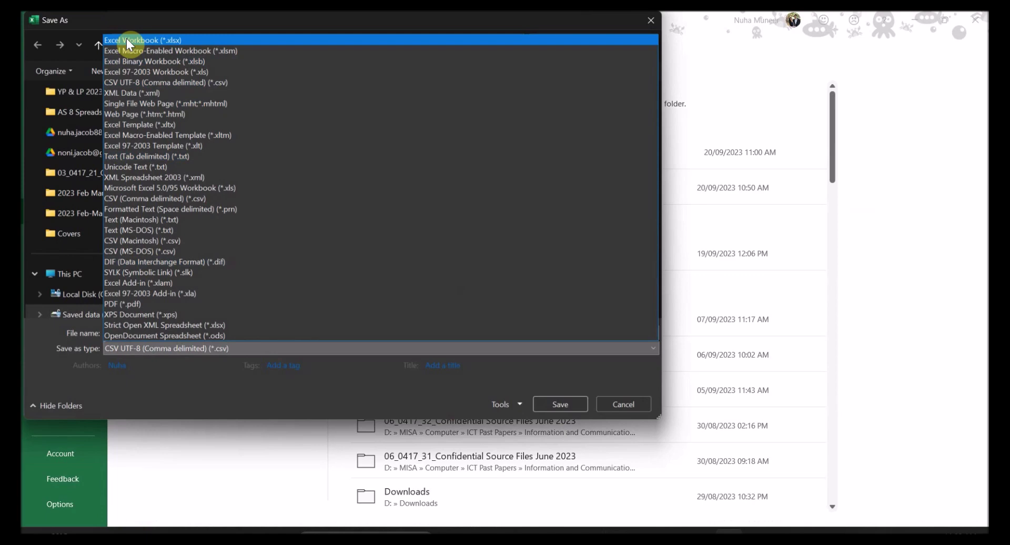
click(126, 40)
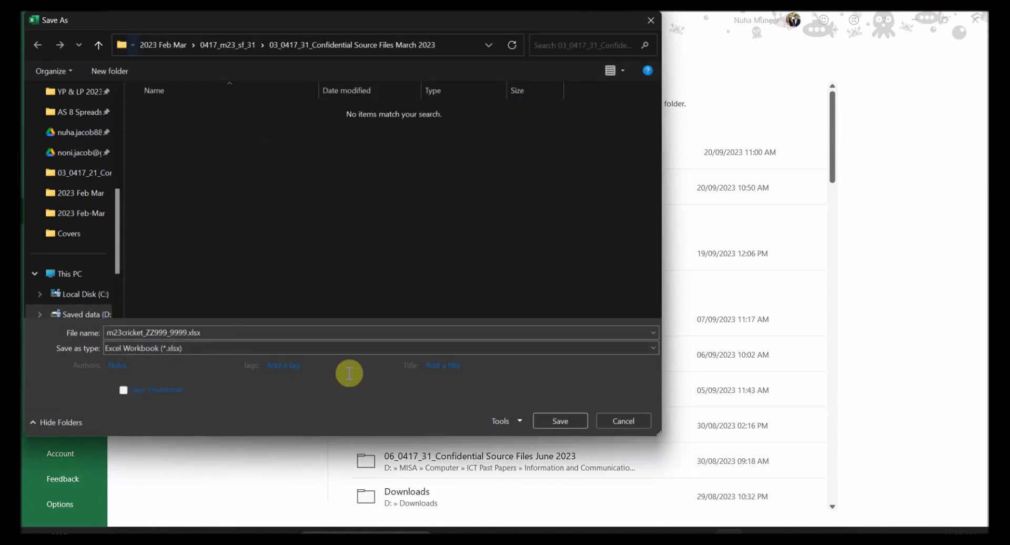
click(570, 424)
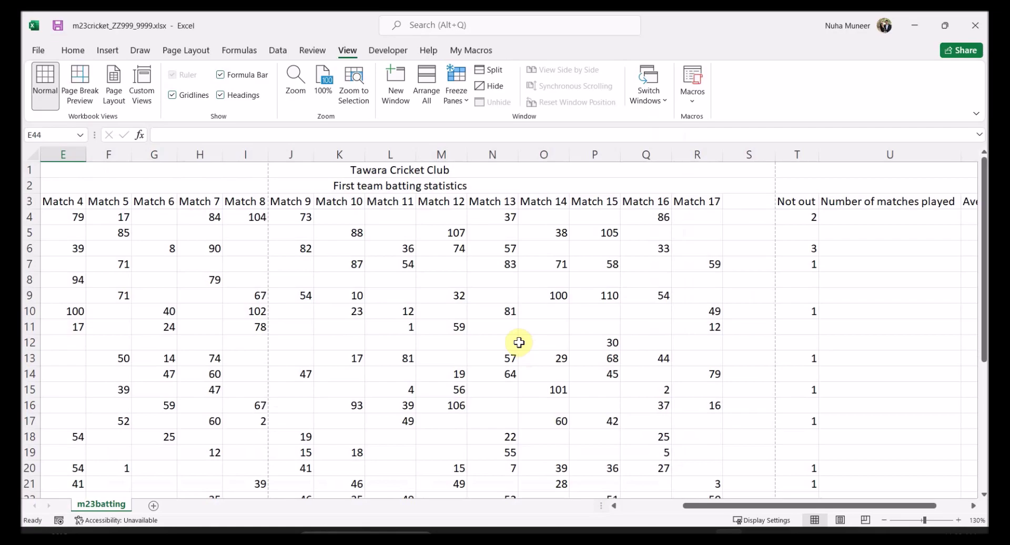
scroll(518, 343, down, 5)
Snap the exam PDF to the right half and fill the left half with Excel
key(alt+Tab)
scroll(511, 368, down, 2)
scroll(507, 386, down, 6)
scroll(205, 212, down, 1)
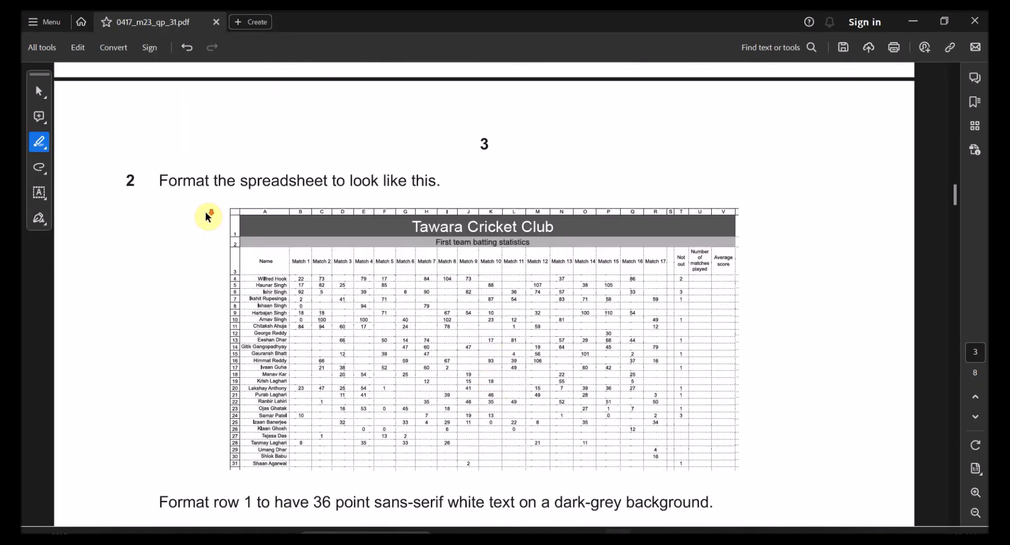
drag(240, 181, 407, 181)
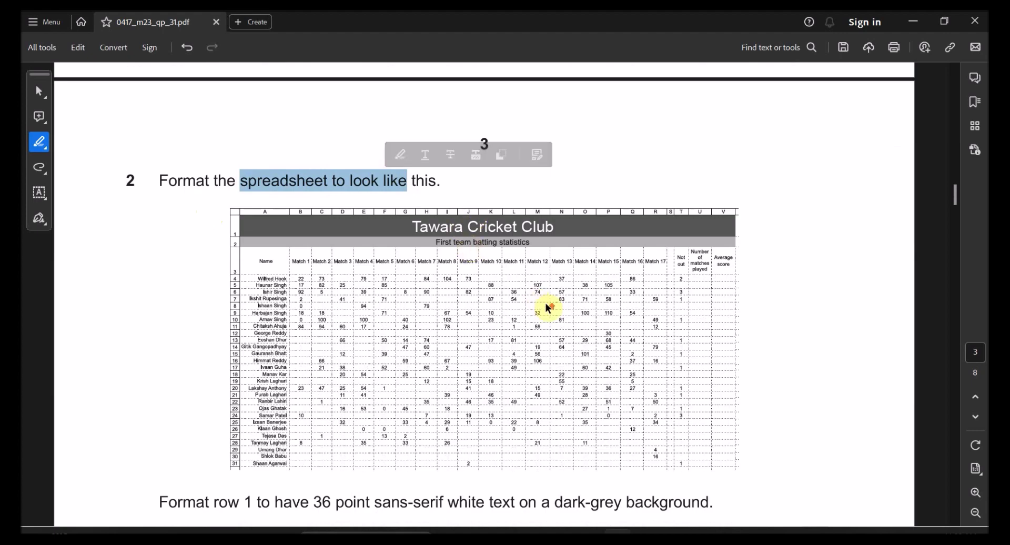
scroll(547, 308, up, 1)
drag(579, 30, 1006, 173)
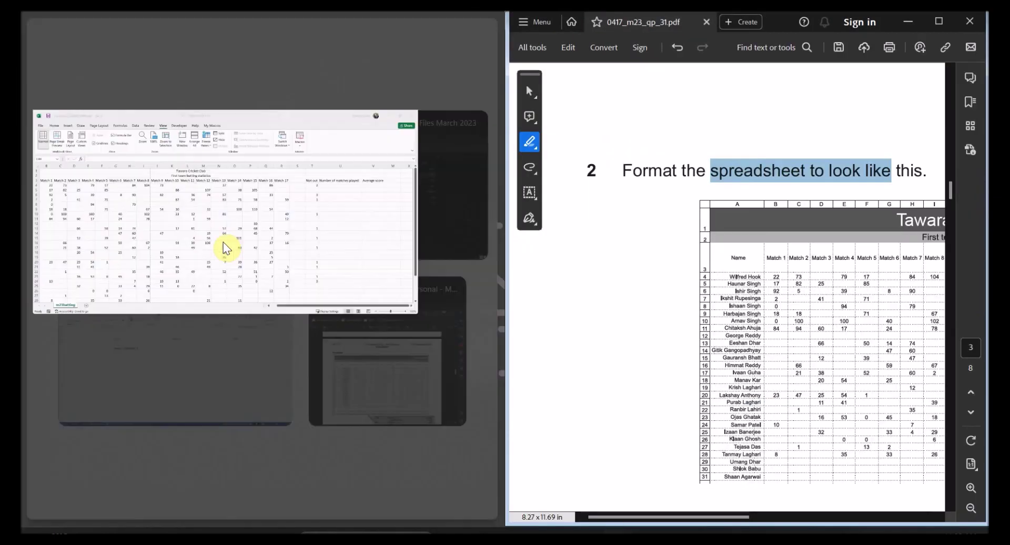
click(203, 214)
Scroll the PDF to the Task 2 target spreadsheet image
click(786, 306)
scroll(808, 458, down, 1)
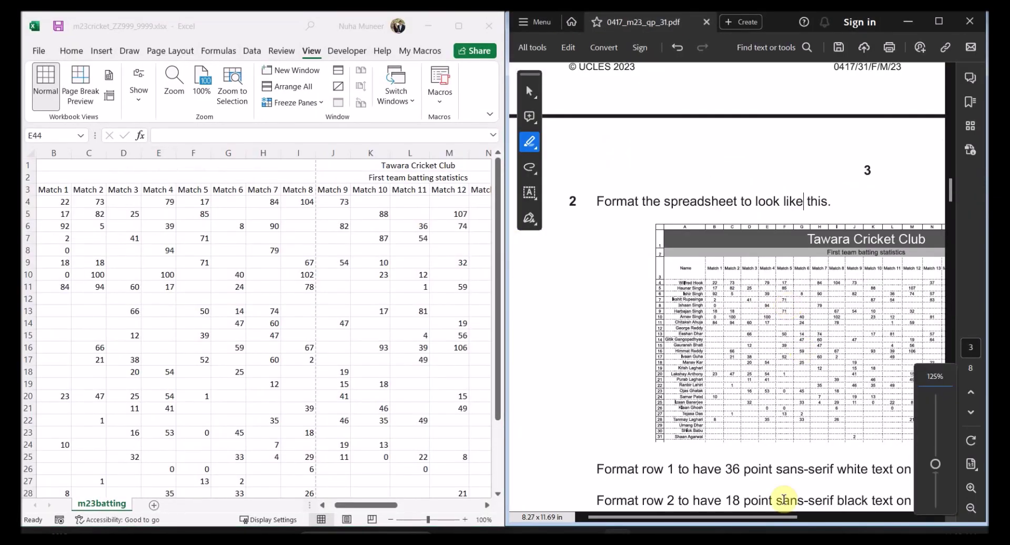
drag(767, 518, 831, 522)
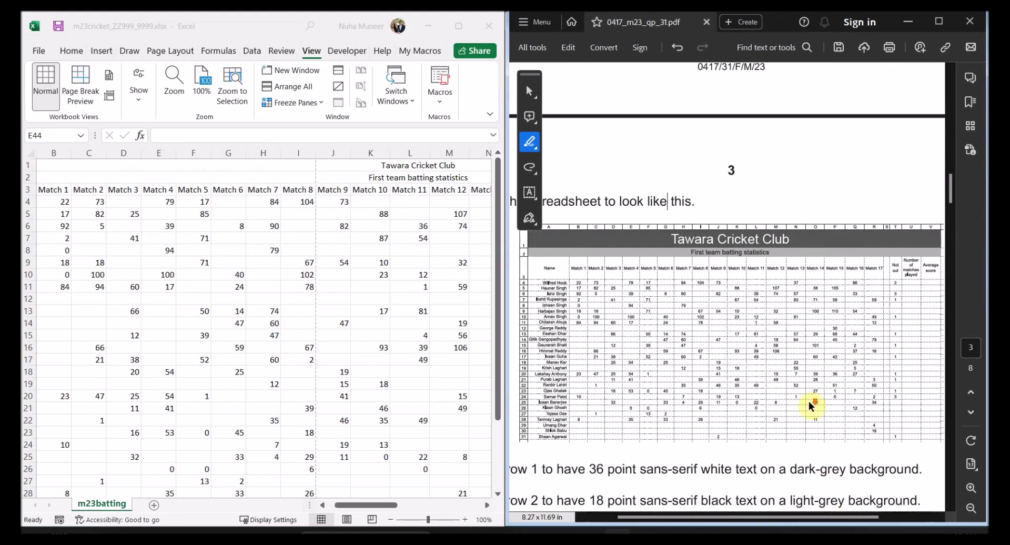
scroll(807, 411, down, 1)
scroll(809, 369, up, 1)
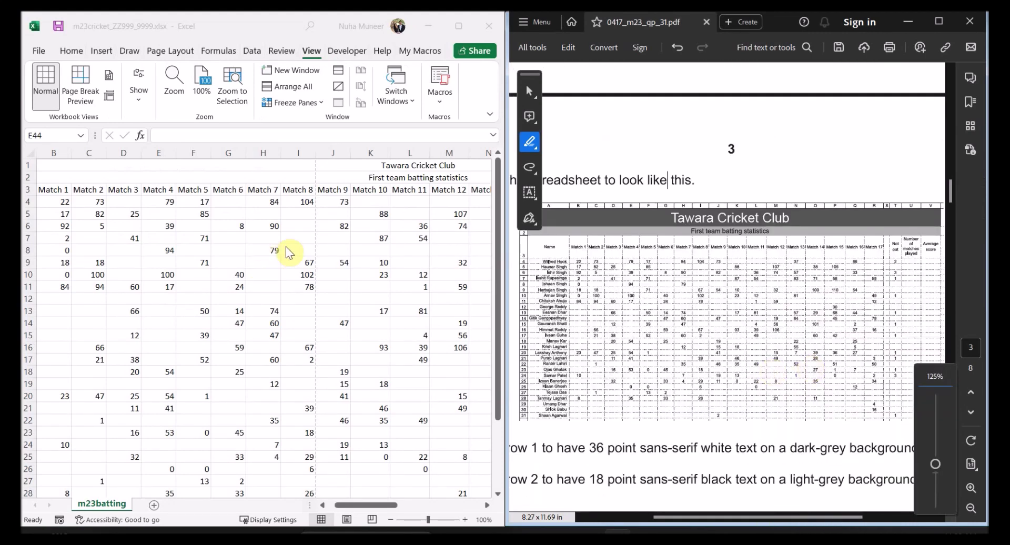
scroll(342, 252, down, 1)
scroll(343, 250, down, 2)
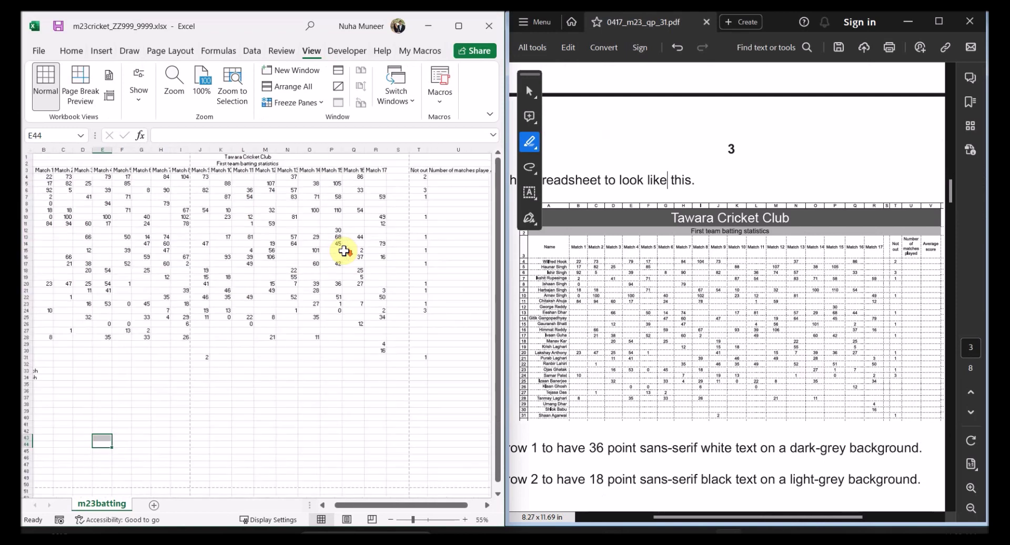
Make the row 1 title 20 point white text on a dark-grey fill
click(244, 156)
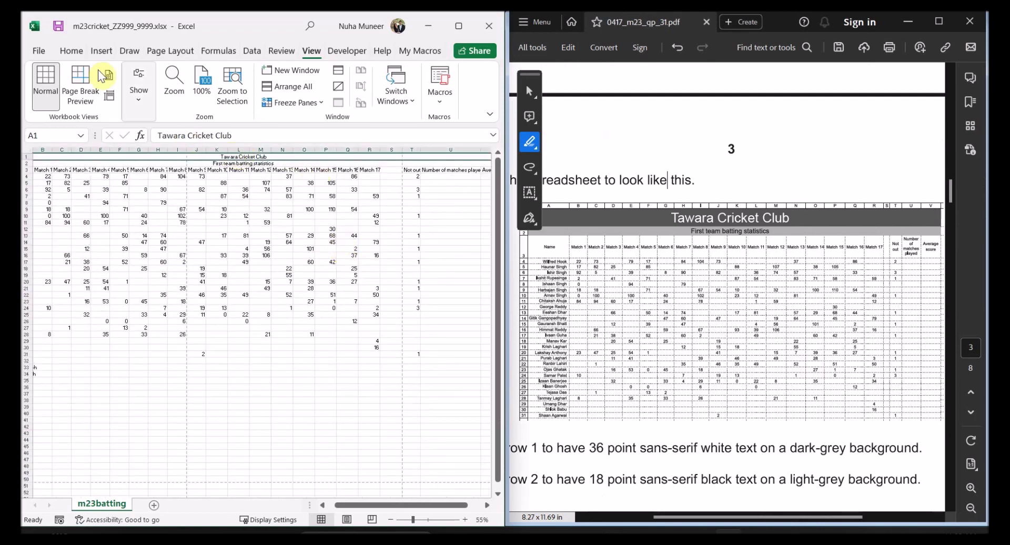
click(71, 50)
click(165, 86)
click(165, 85)
click(165, 86)
click(141, 102)
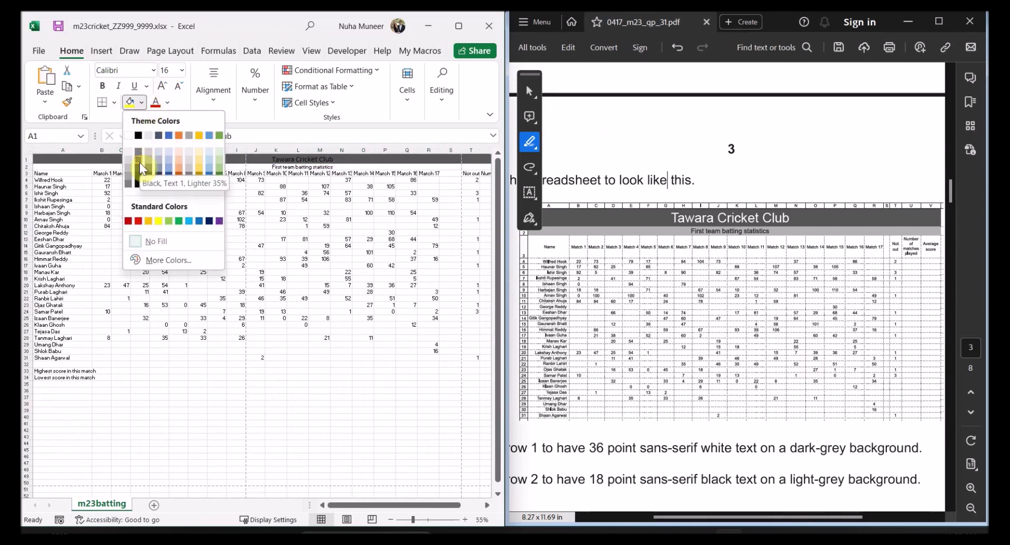
click(142, 169)
click(167, 103)
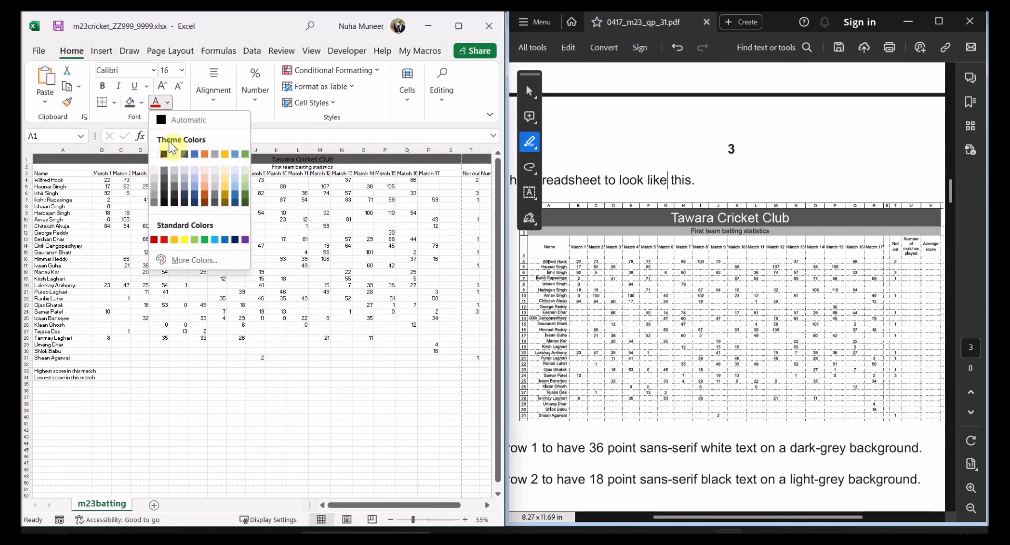
click(158, 155)
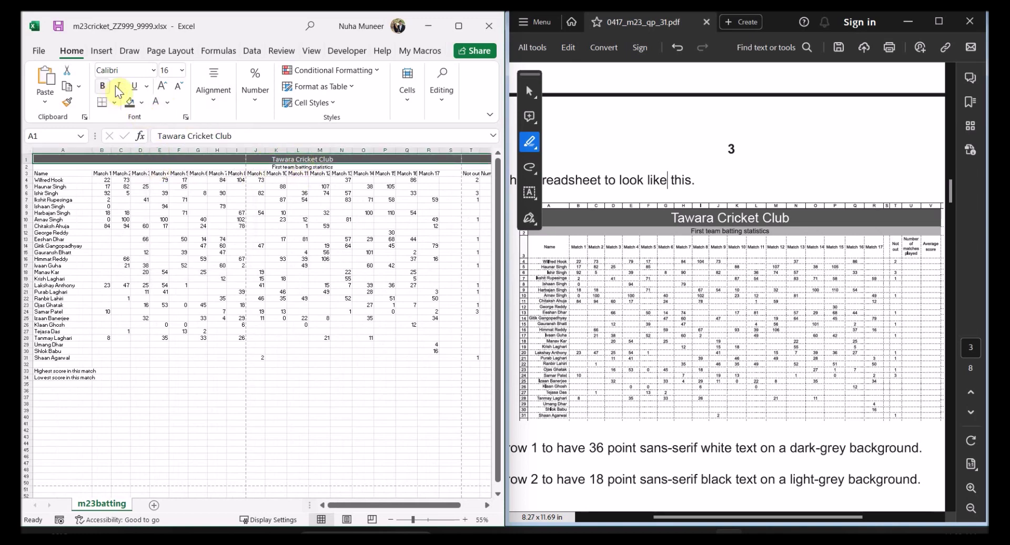
click(161, 87)
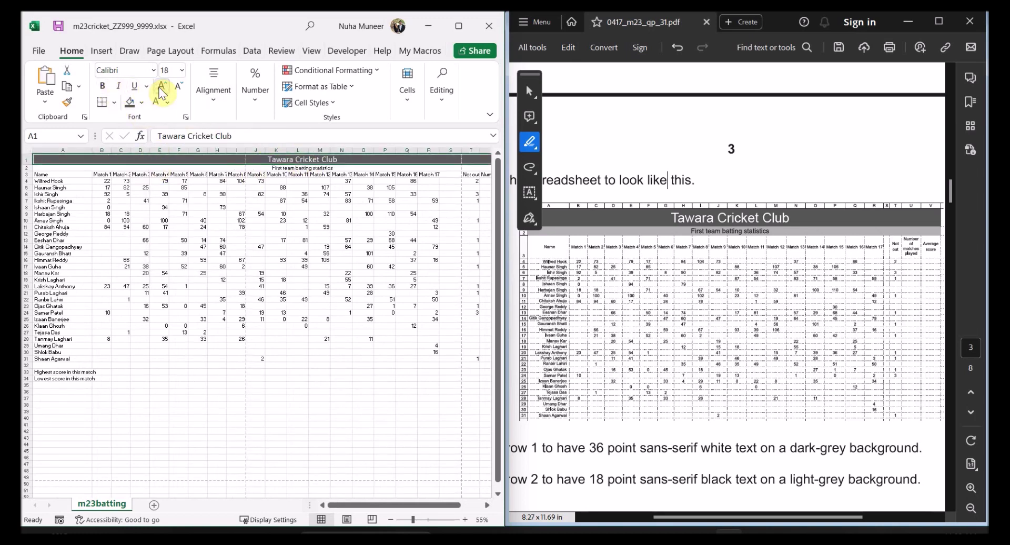
click(161, 88)
Give the row 2 subtitle a light-grey fill and 14 point text
click(277, 170)
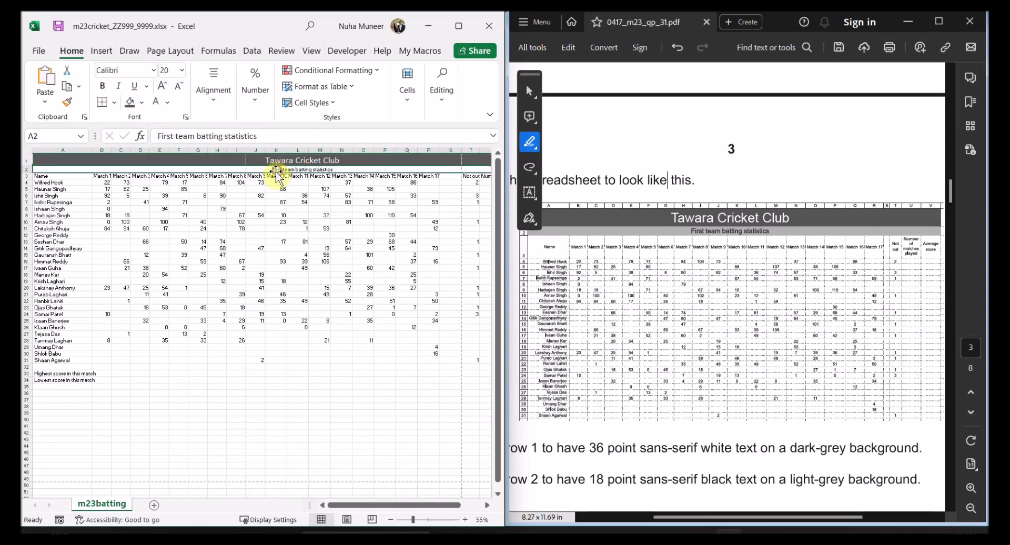
click(142, 102)
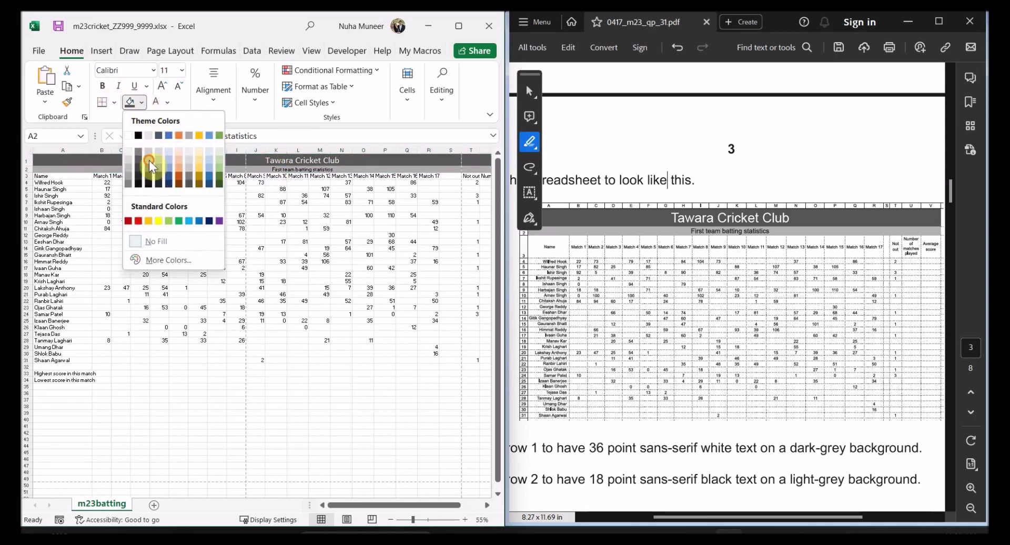
click(152, 166)
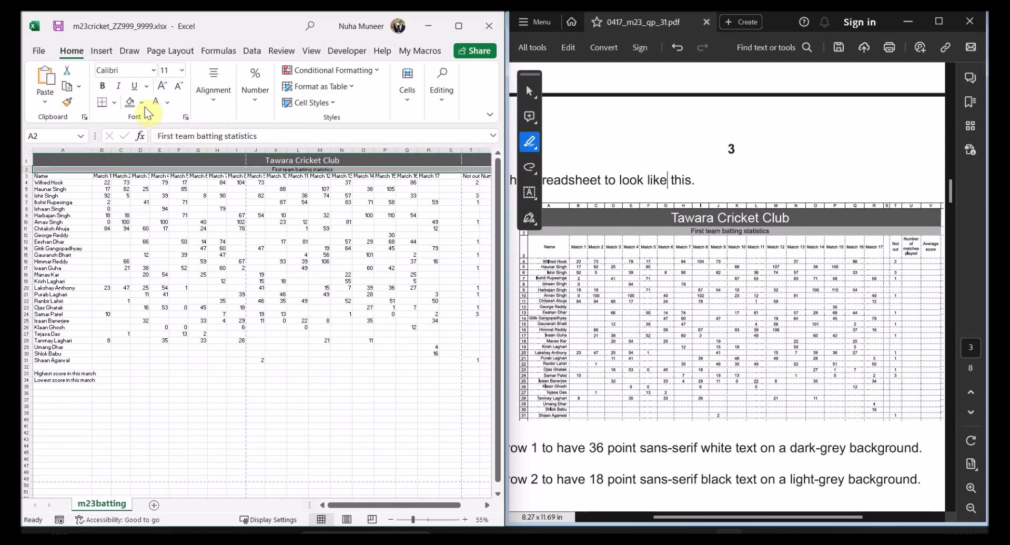
click(163, 86)
click(163, 86)
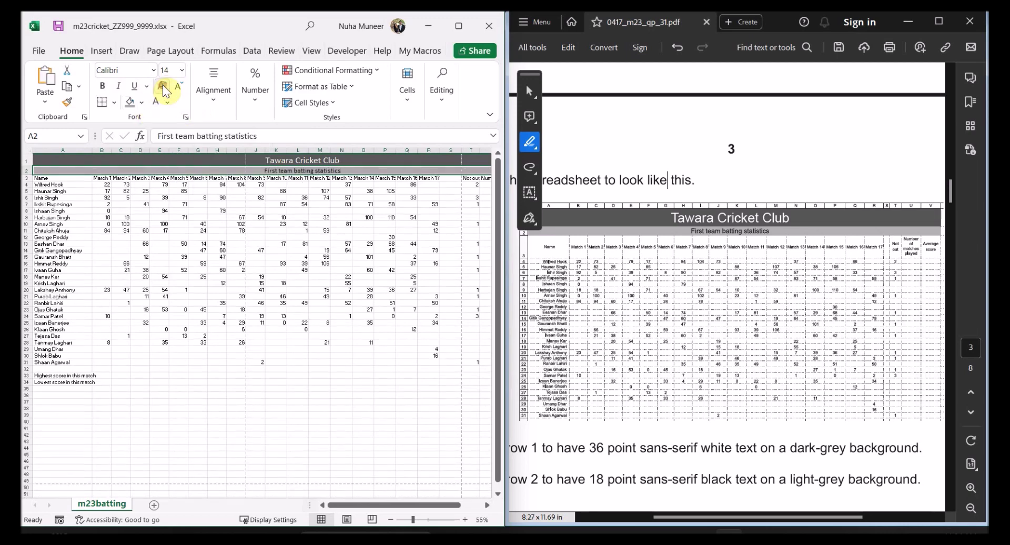
scroll(265, 162, up, 1)
click(255, 224)
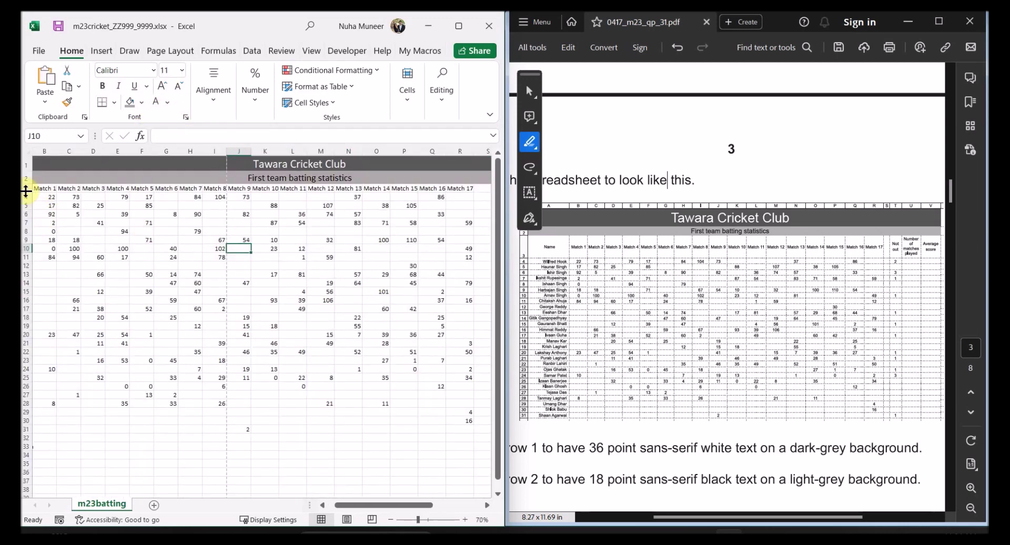
Make row 3 taller and wrap its headers, with Excel maximized
drag(26, 191, 25, 211)
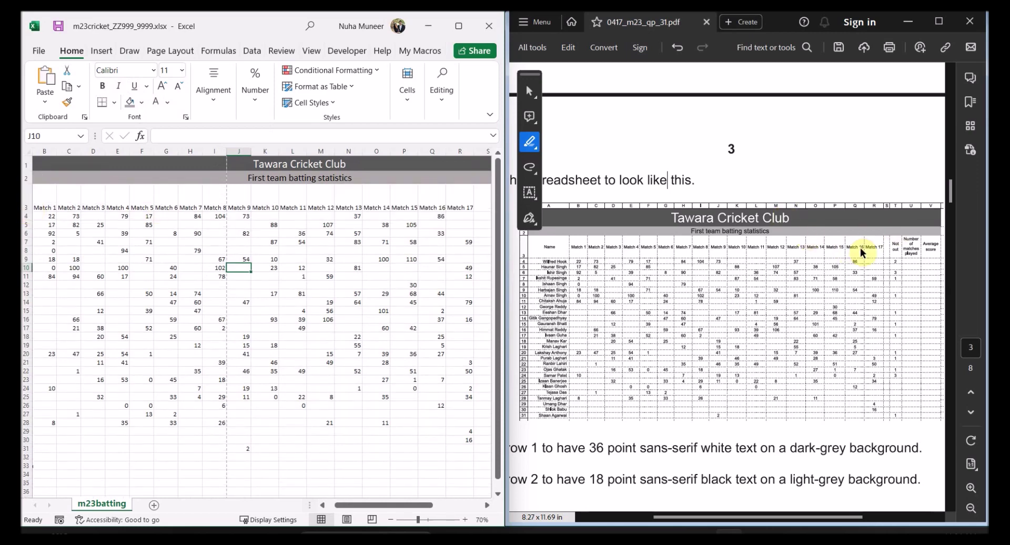
click(24, 198)
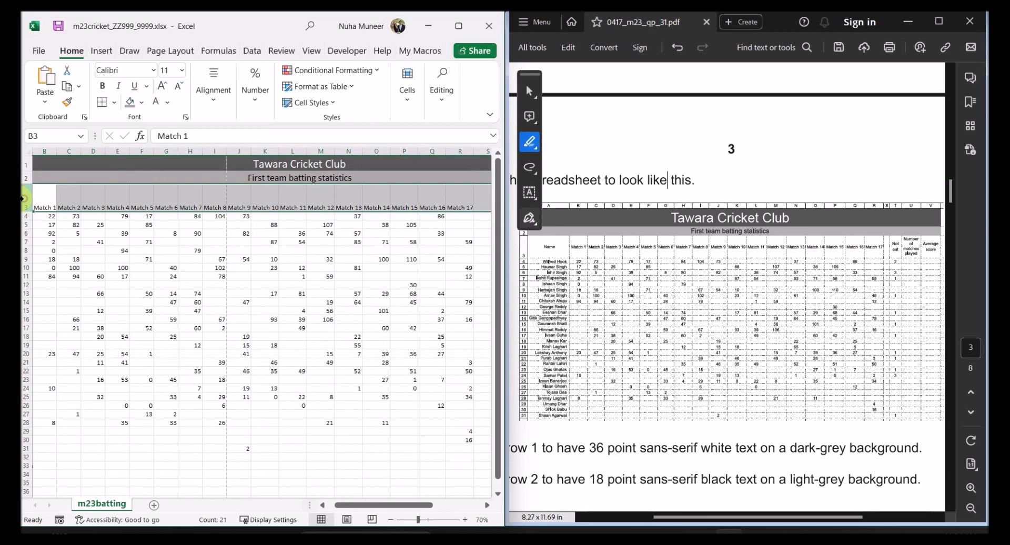
click(465, 27)
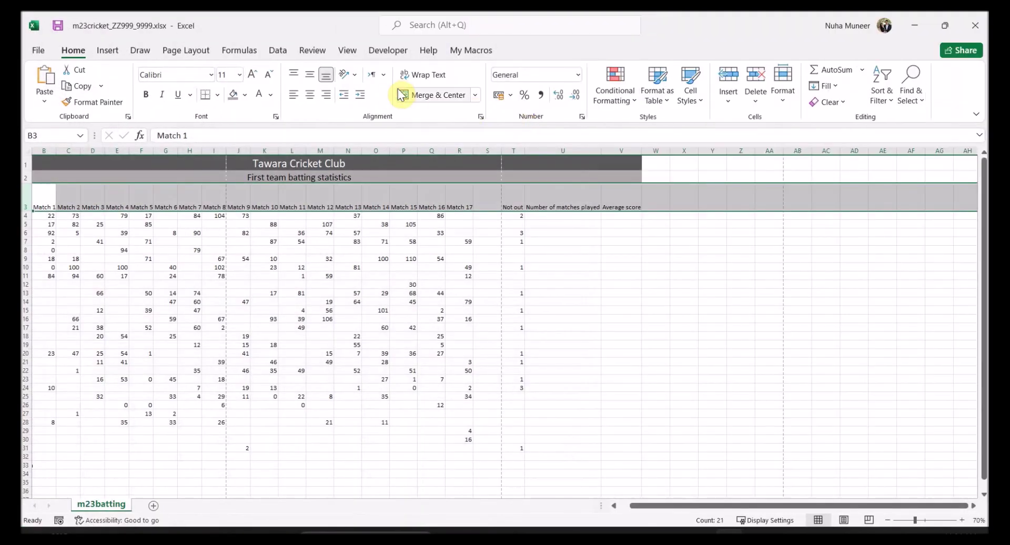
click(416, 75)
Maximize the exam PDF to check the target layout, then return to Excel
key(alt+Tab)
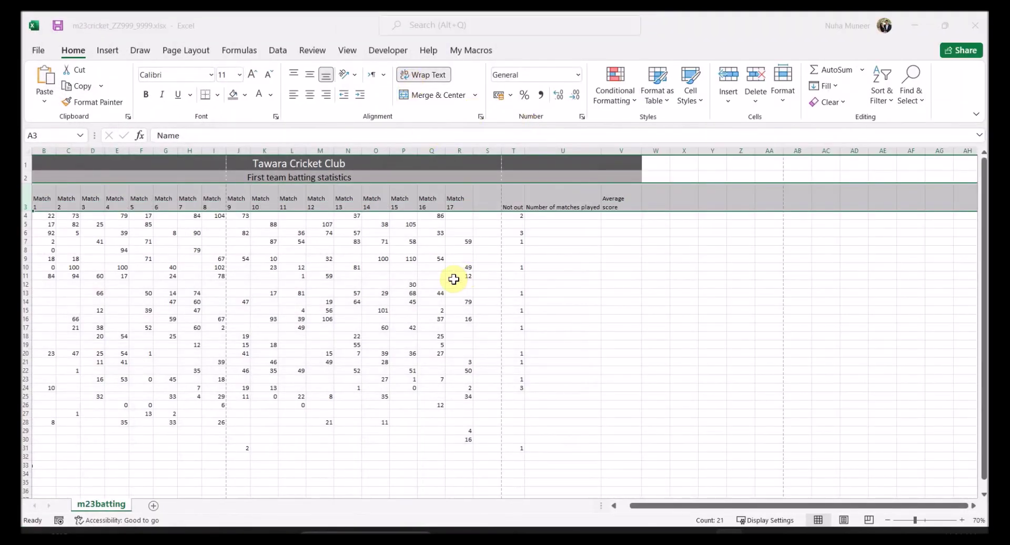
click(939, 21)
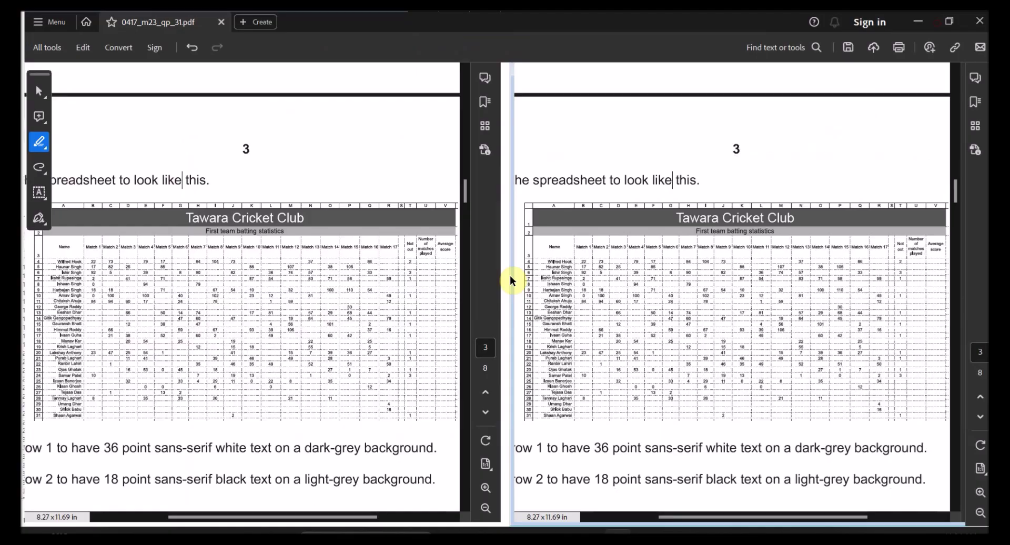
scroll(416, 330, up, 5)
scroll(416, 315, down, 2)
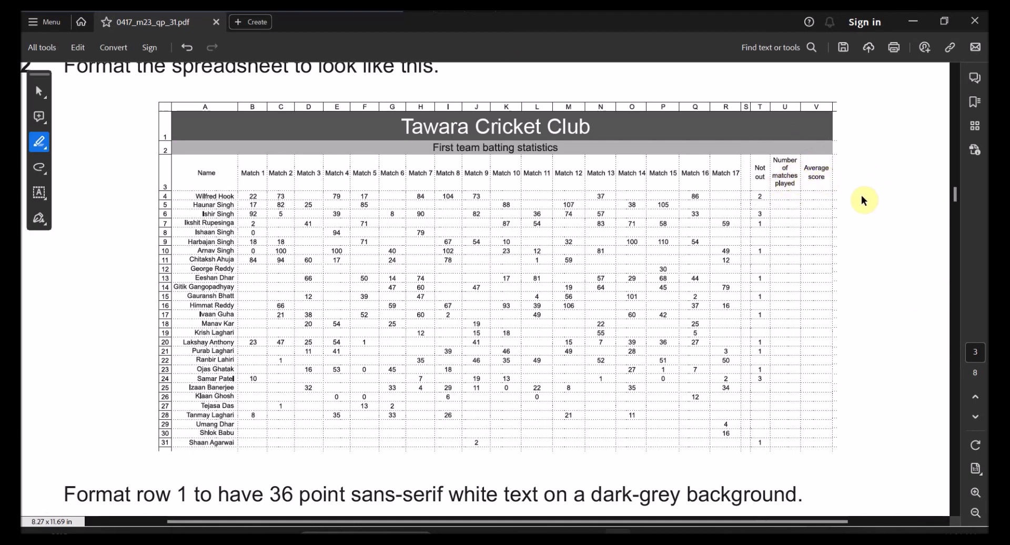
key(alt+Tab)
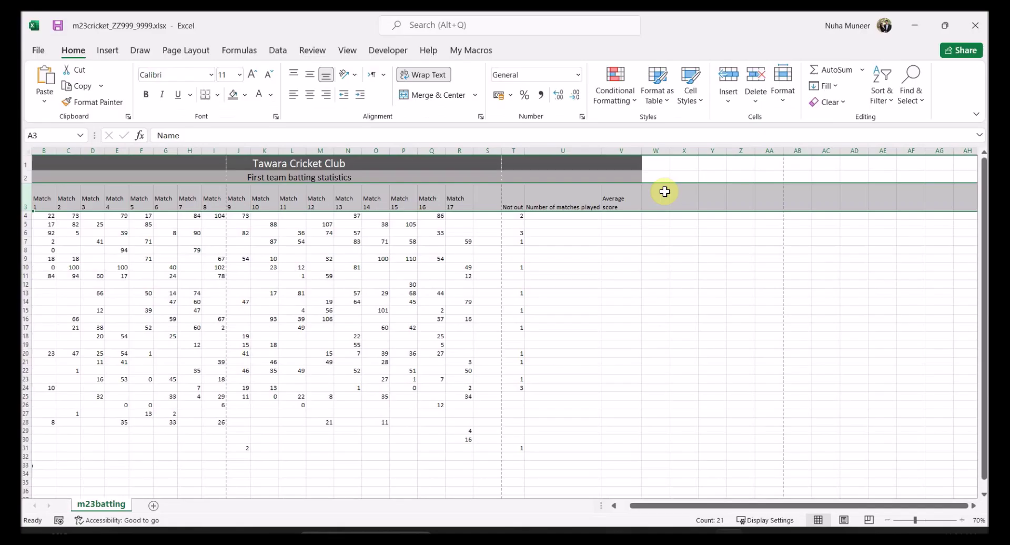
Enlarge the row 3 headers to 12 point after comparing with the exam image
click(513, 258)
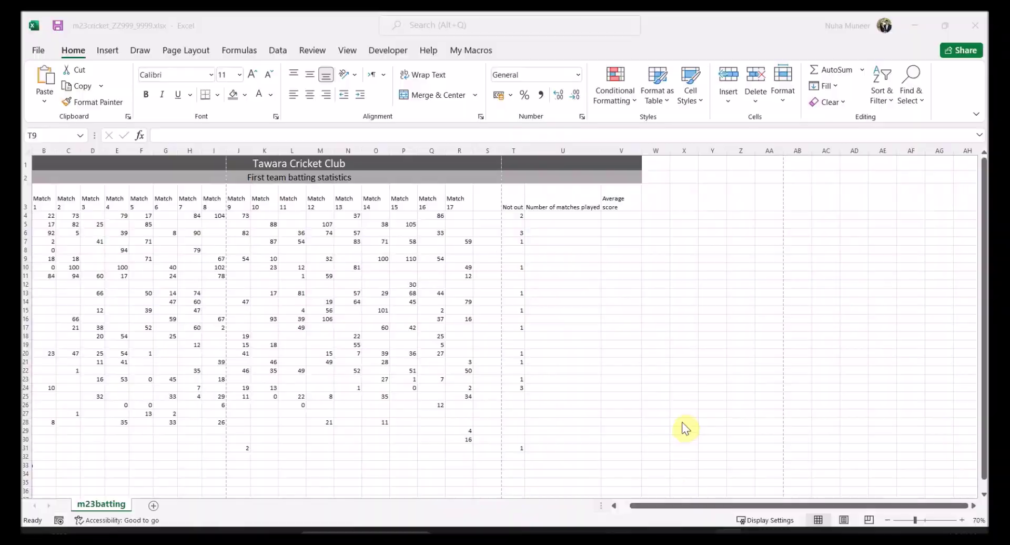
key(alt+Tab)
key(alt+Tab)
key(alt+Tab)
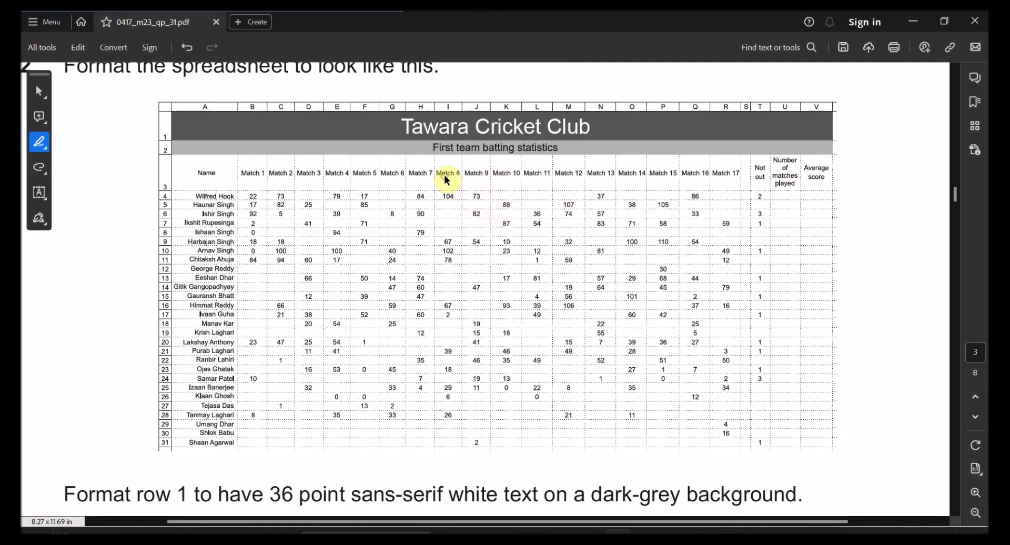
key(alt+Tab)
drag(805, 198, 773, 200)
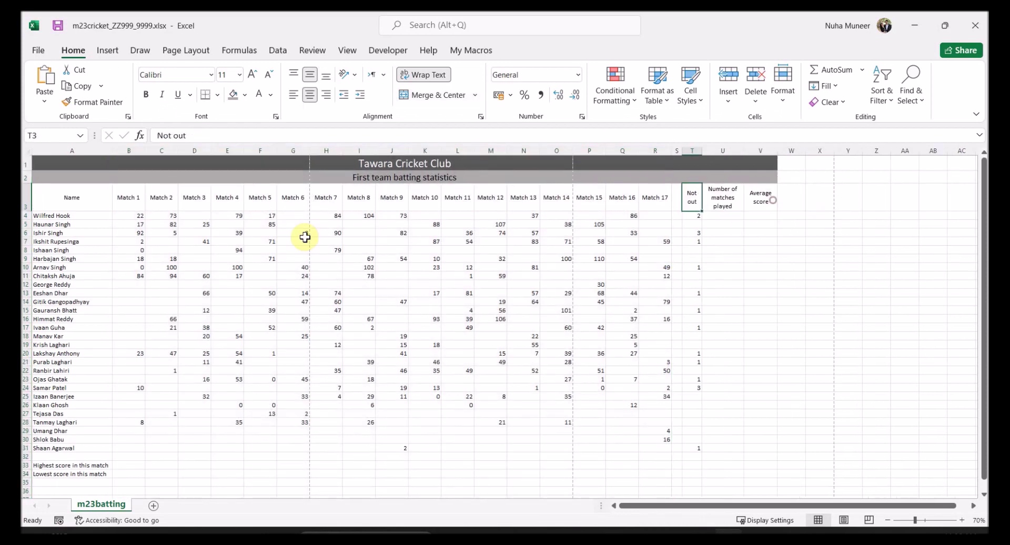
key(alt+Tab)
key(alt+Tab)
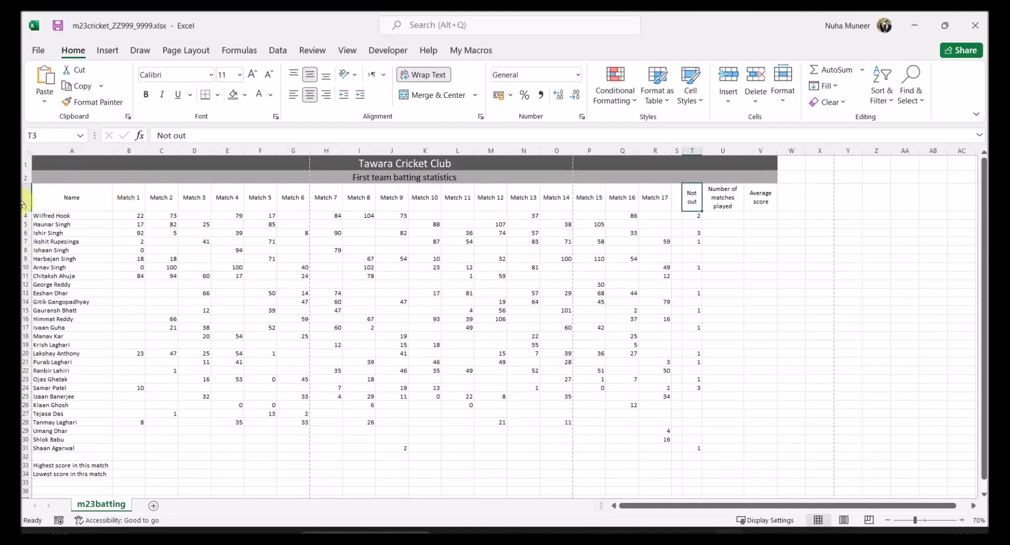
click(25, 196)
click(255, 76)
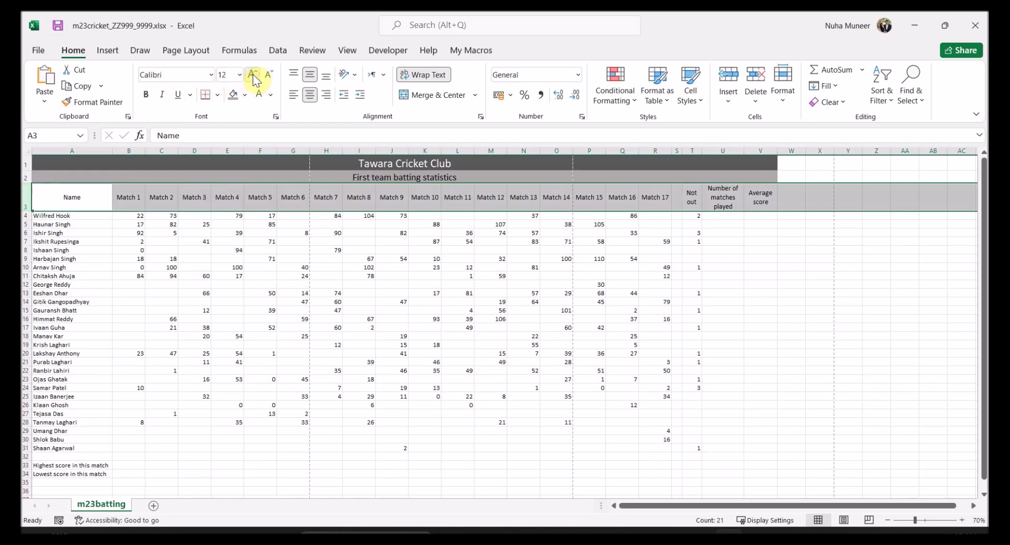
click(304, 276)
Right-align the player names in column A and compare with the exam layout
key(alt+Tab)
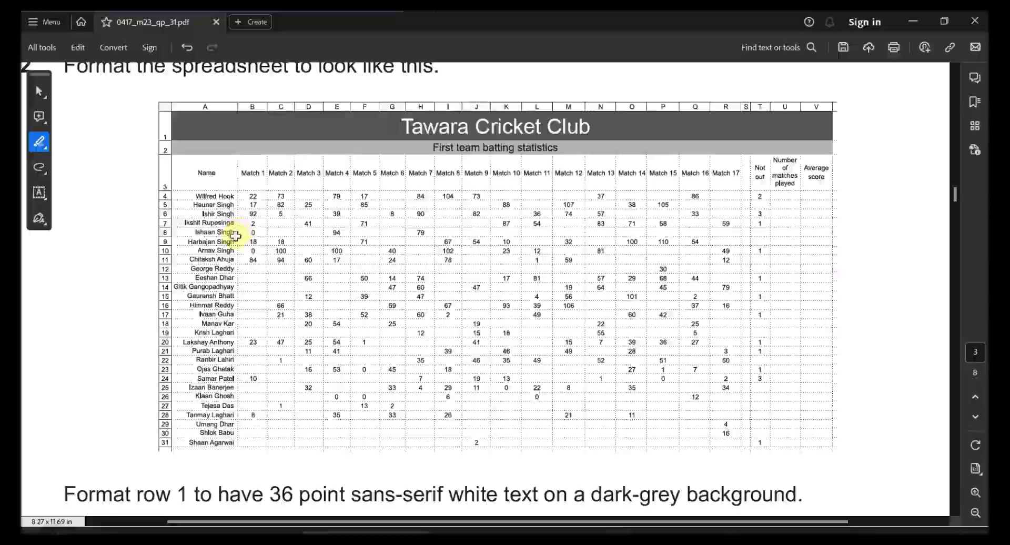
key(alt+Tab)
drag(93, 217, 94, 489)
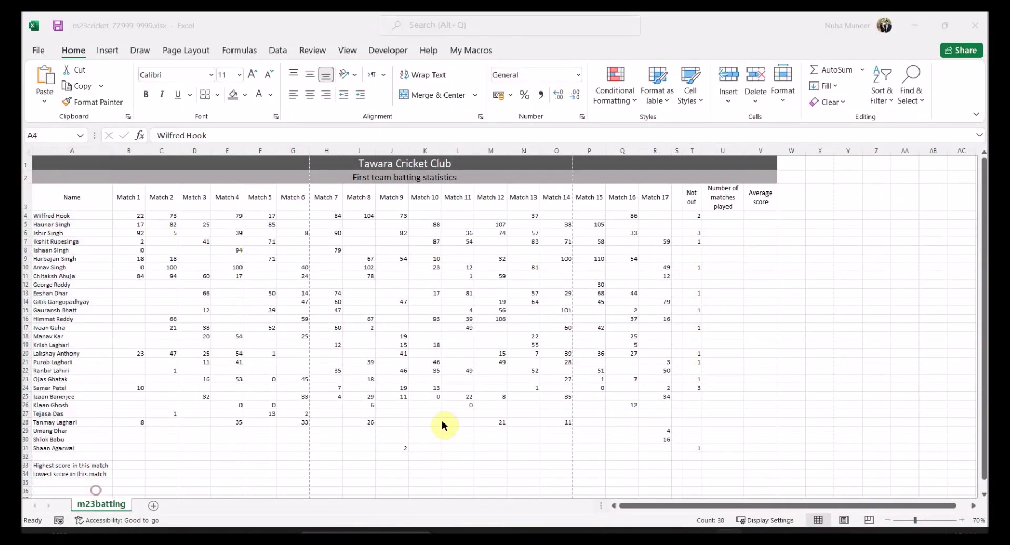
key(alt+Tab)
key(alt+Tab)
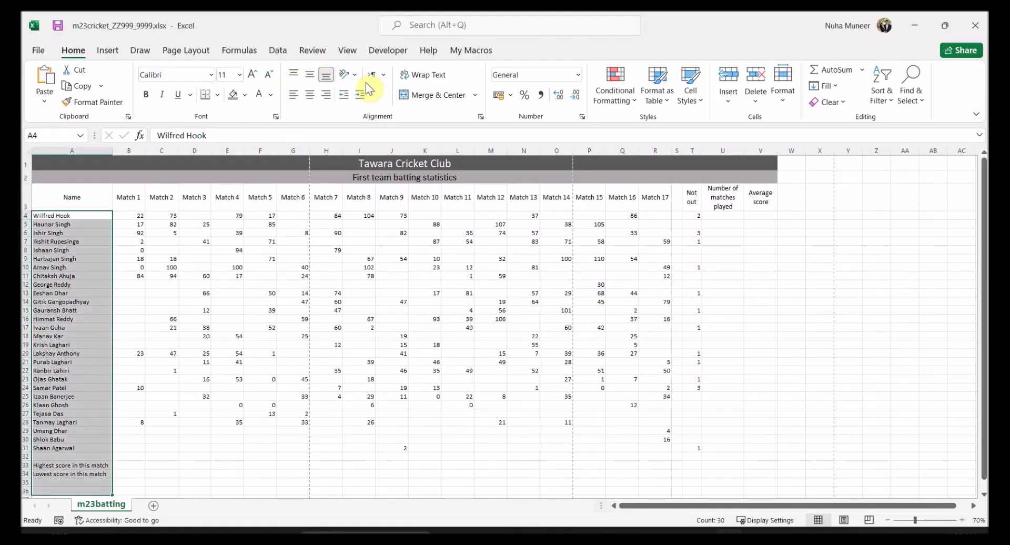
click(326, 97)
key(alt+Tab)
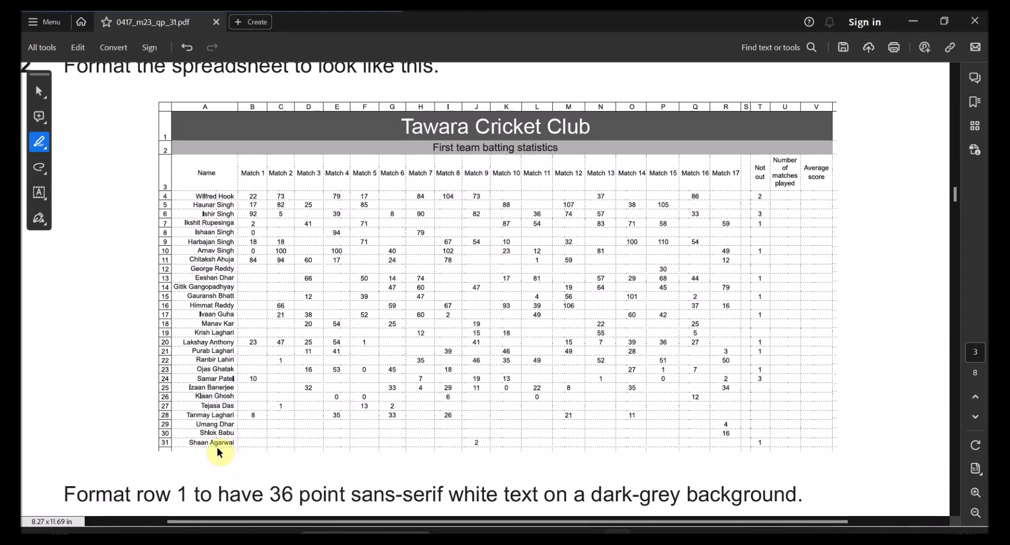
key(alt+Tab)
key(alt+Tab)
scroll(217, 447, down, 1)
click(577, 221)
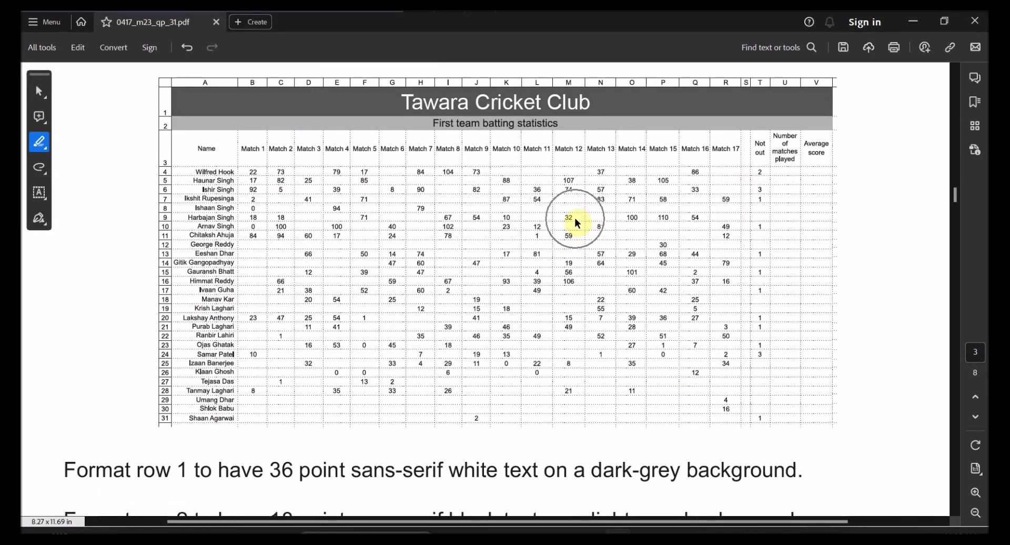
key(alt+Tab)
scroll(176, 235, up, 2)
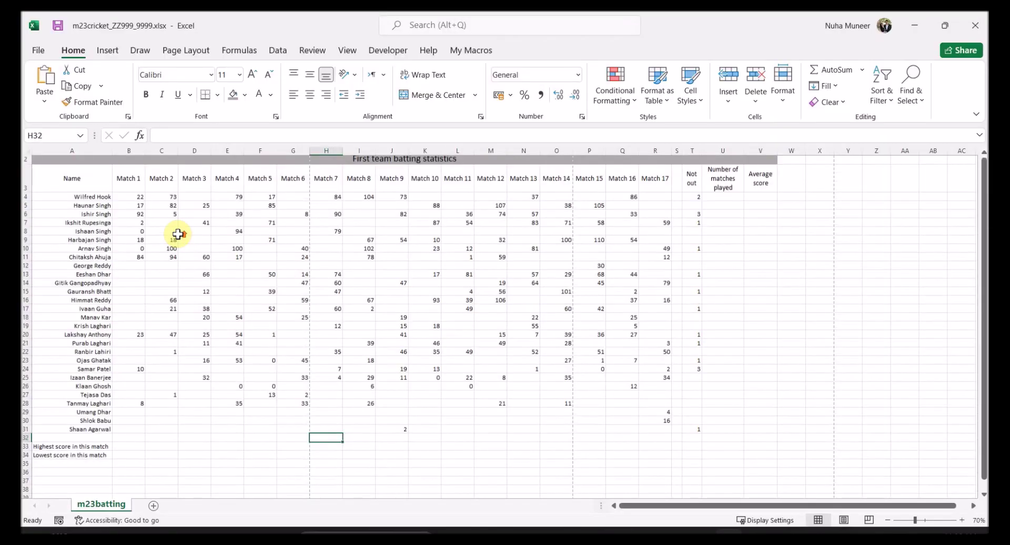
Centre the scores in B4:V33 and the highest/lowest labels in A33:A34
drag(135, 215, 248, 268)
drag(595, 417, 765, 473)
click(311, 95)
click(406, 440)
scroll(205, 379, down, 2)
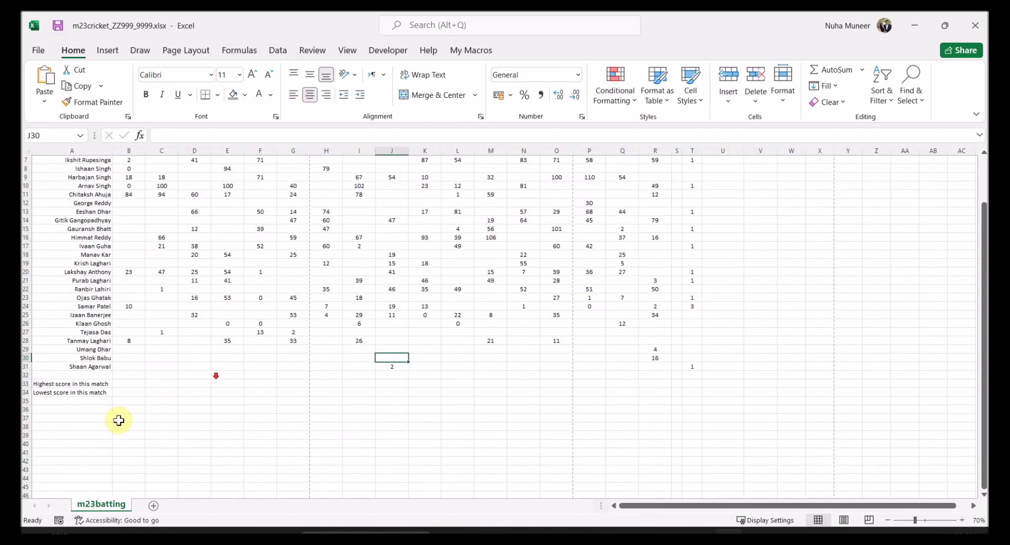
drag(105, 375, 100, 402)
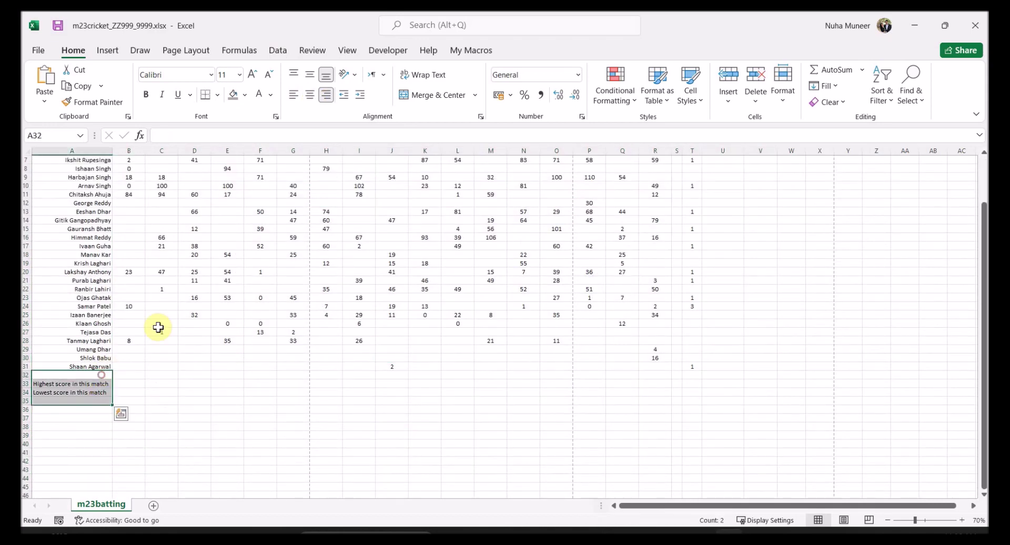
click(326, 95)
click(413, 319)
Review row 1's requirements (36 point, sans-serif, dark-grey background) and select the title
key(alt+Tab)
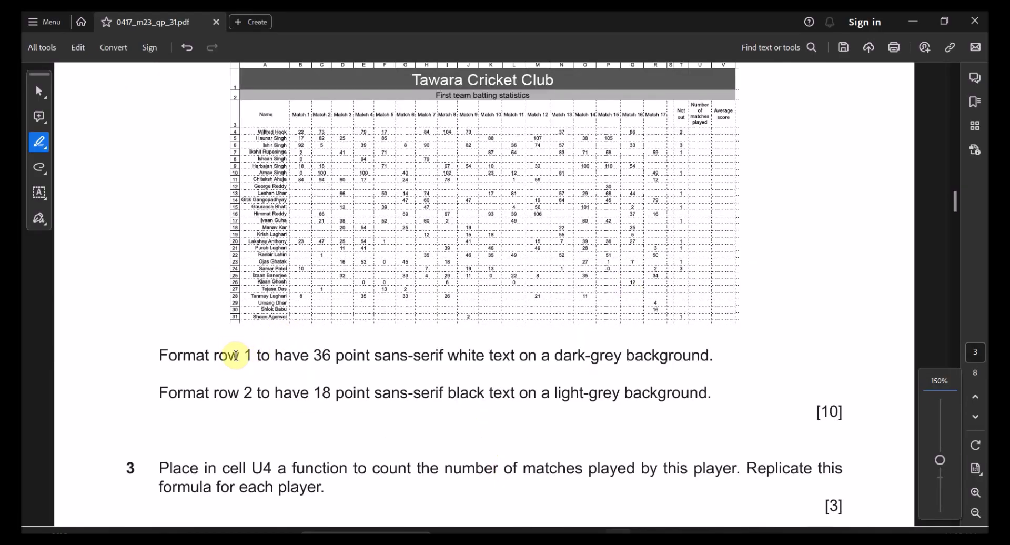
drag(247, 356, 310, 356)
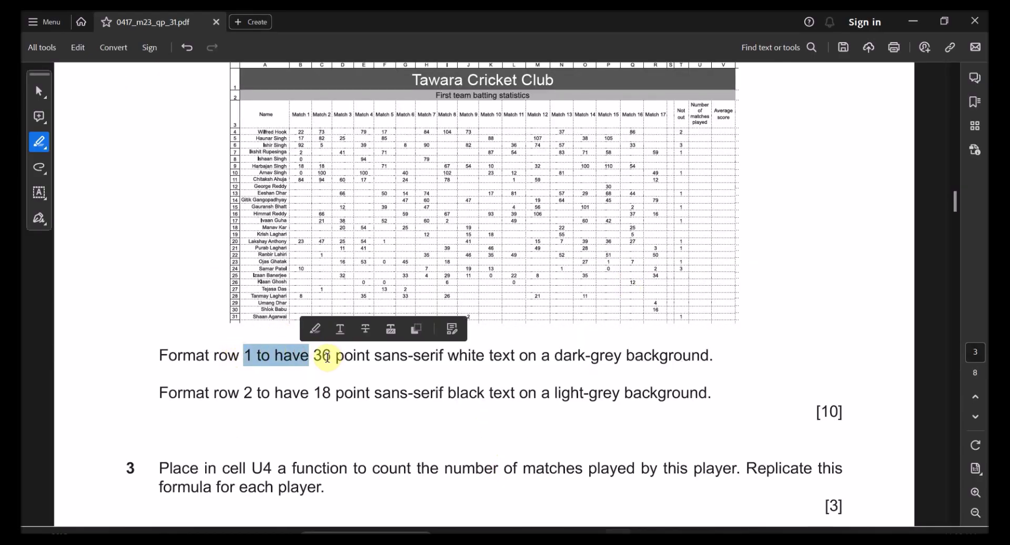
double_click(323, 357)
drag(377, 356, 447, 354)
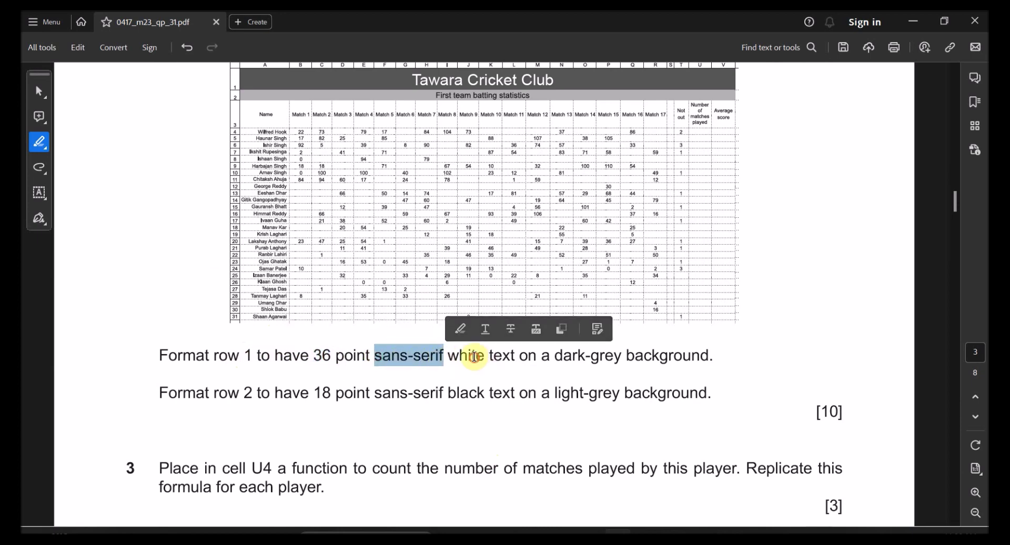
click(524, 354)
drag(563, 356, 617, 355)
key(alt+Tab)
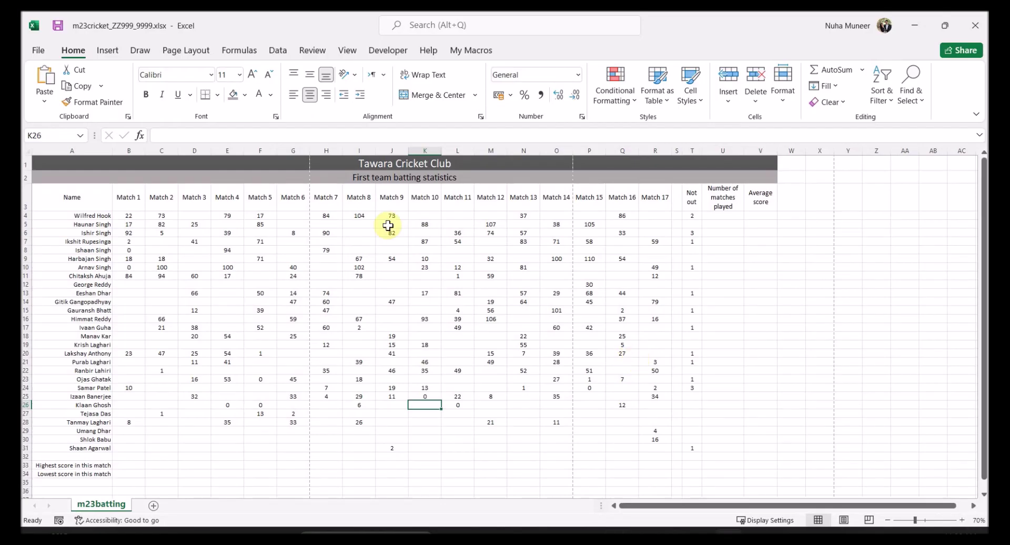
click(345, 163)
Give the row 1 title a dark-grey fill
click(245, 95)
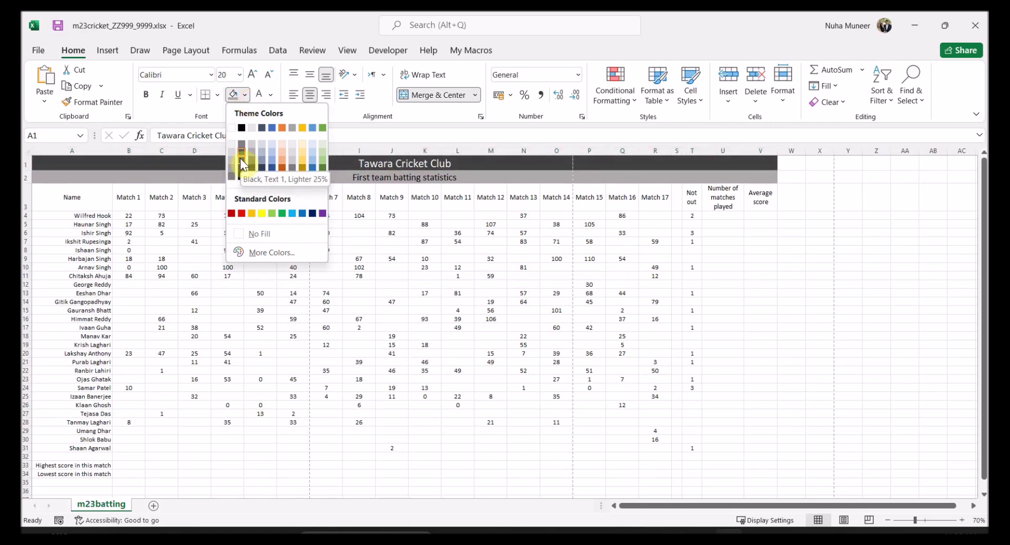
key(Escape)
scroll(426, 257, up, 2)
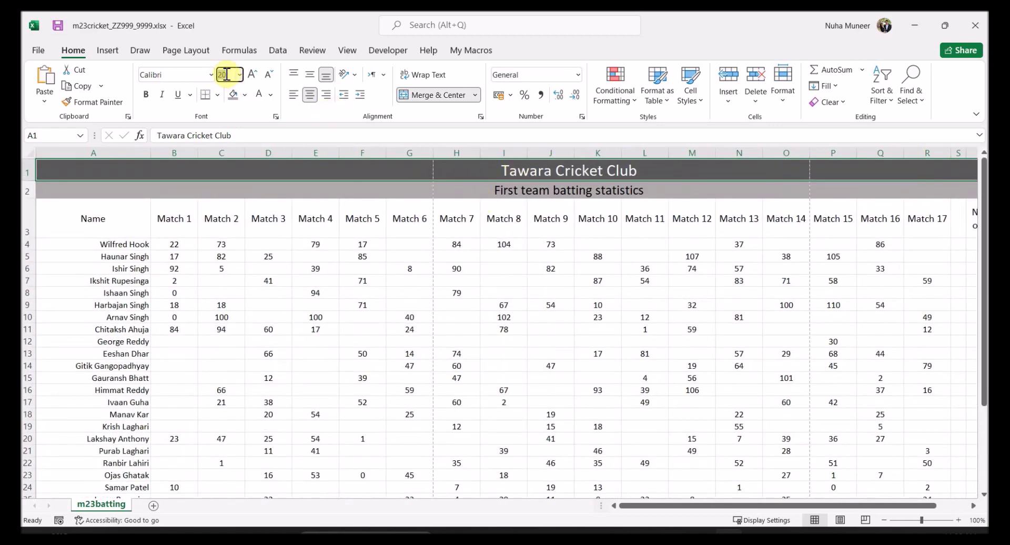
Check row 2's requirements in the exam paper and set the subtitle to 18 point
key(alt+Tab)
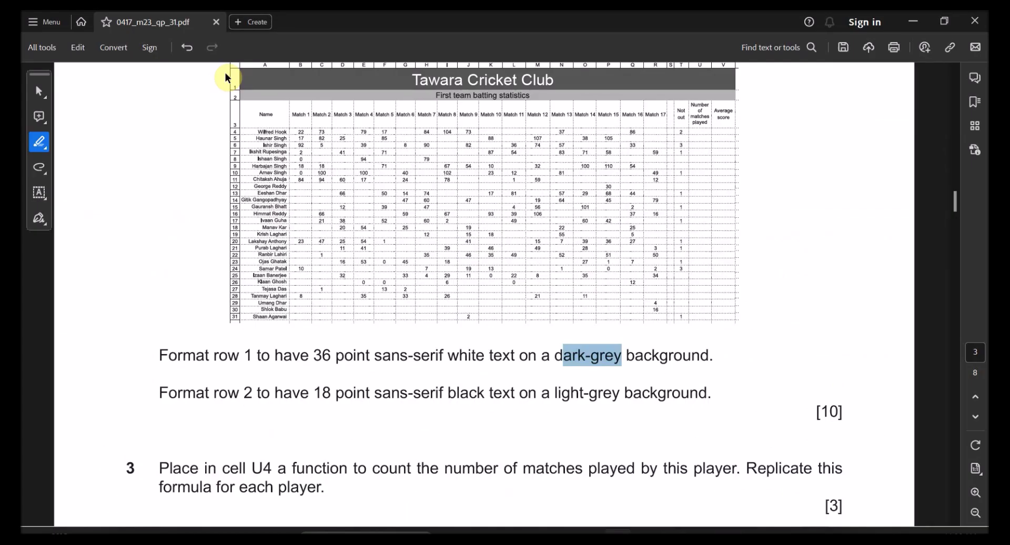
double_click(248, 394)
double_click(354, 394)
drag(391, 394, 440, 393)
key(alt+Tab)
click(512, 205)
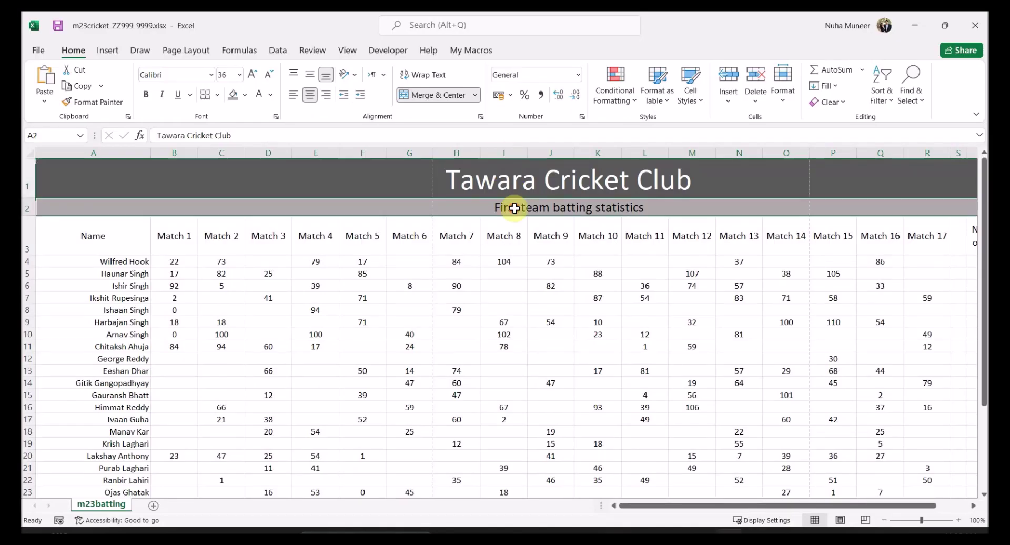
click(252, 75)
Review row 2's black-text requirement and move the exam paper on to question 3
key(alt+Tab)
drag(448, 394, 658, 421)
scroll(399, 422, down, 2)
scroll(260, 349, down, 1)
scroll(337, 368, up, 4)
scroll(338, 369, up, 1)
key(alt+Tab)
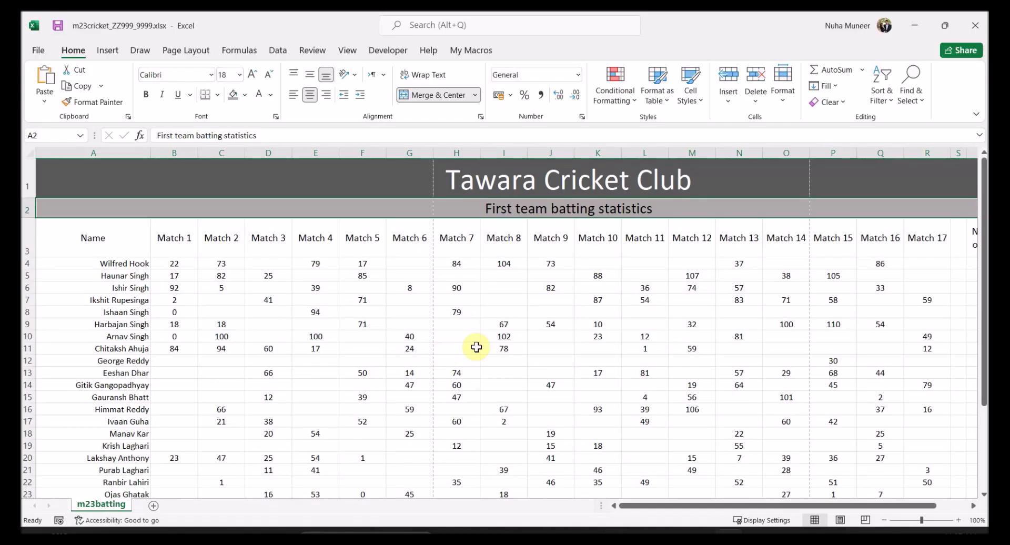
scroll(694, 327, down, 4)
scroll(363, 343, up, 2)
key(alt+Tab)
scroll(322, 379, down, 1)
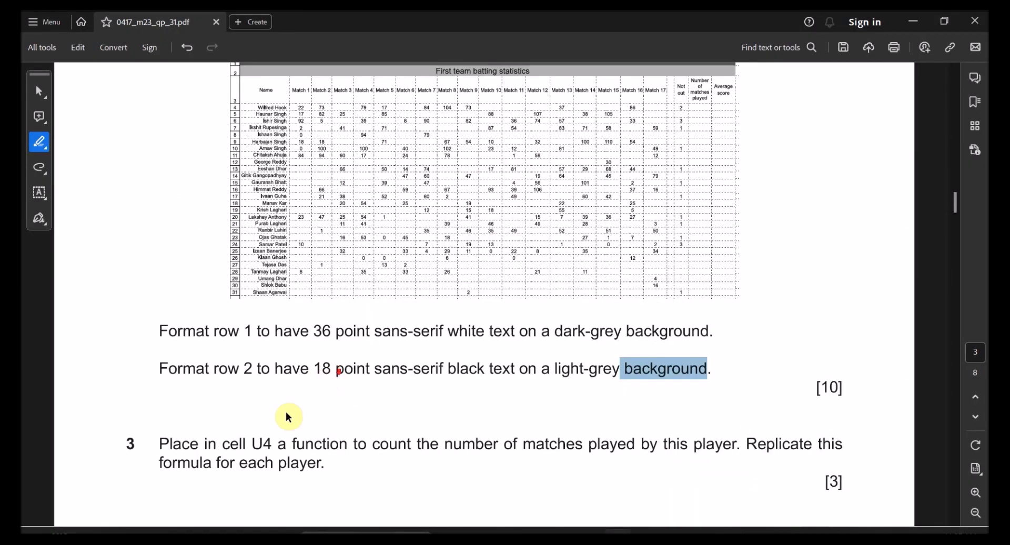
scroll(172, 355, down, 3)
drag(160, 346, 251, 346)
click(260, 345)
Highlight 'U4' and 'count the number of matches' in green, then return to Excel
click(280, 323)
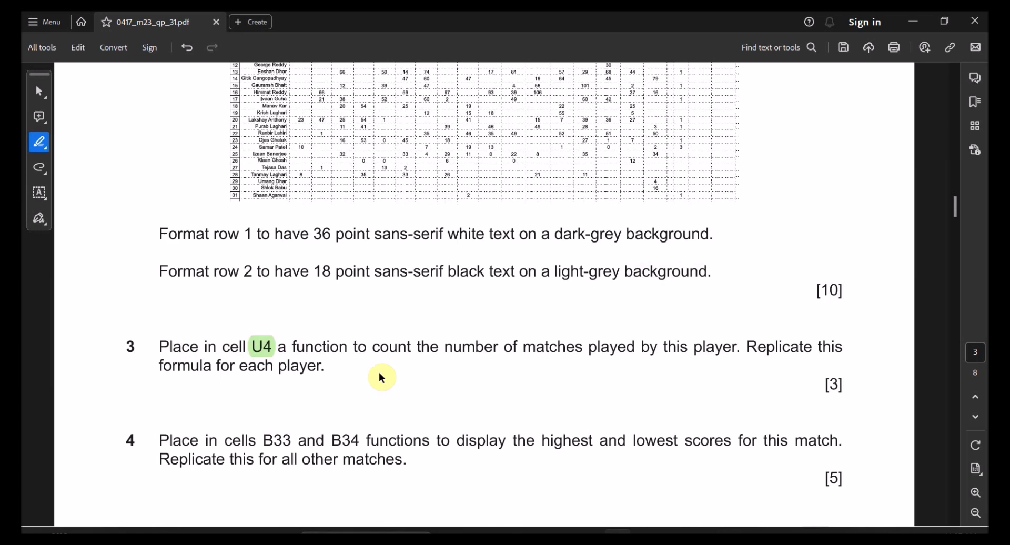
drag(392, 346, 583, 349)
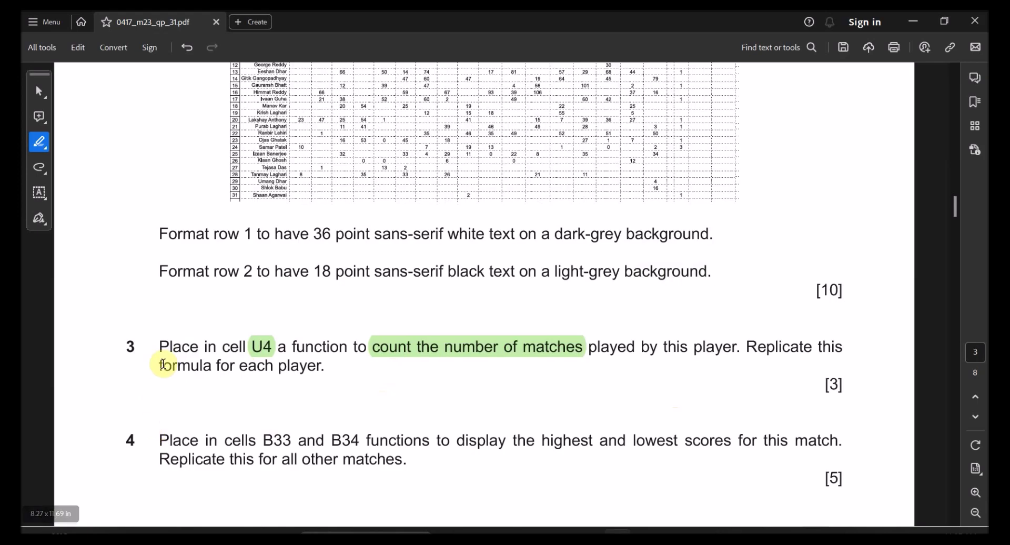
key(alt+Tab)
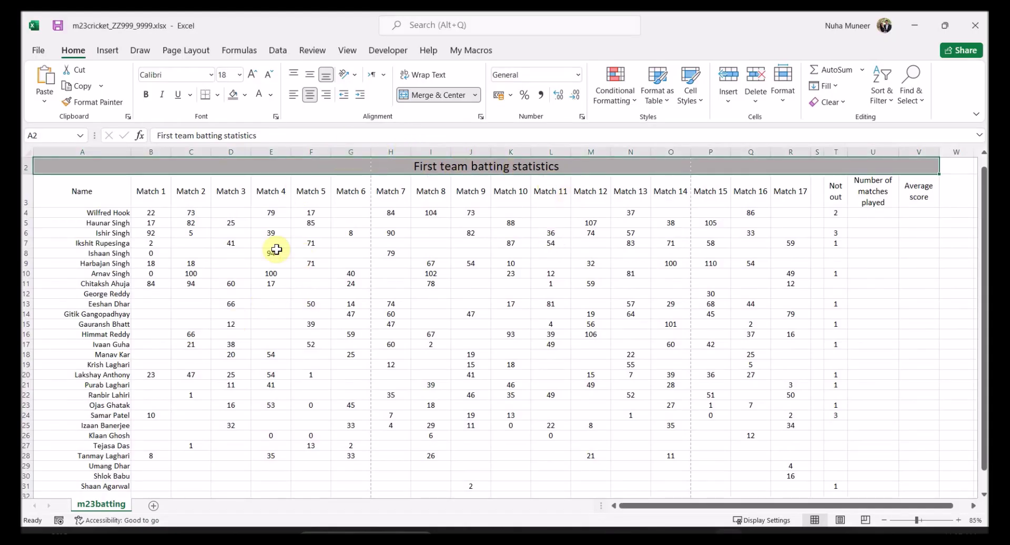
Enter =COUNT(B4:R4) in U4, giving 9, and fill it down column U to U31
click(884, 214)
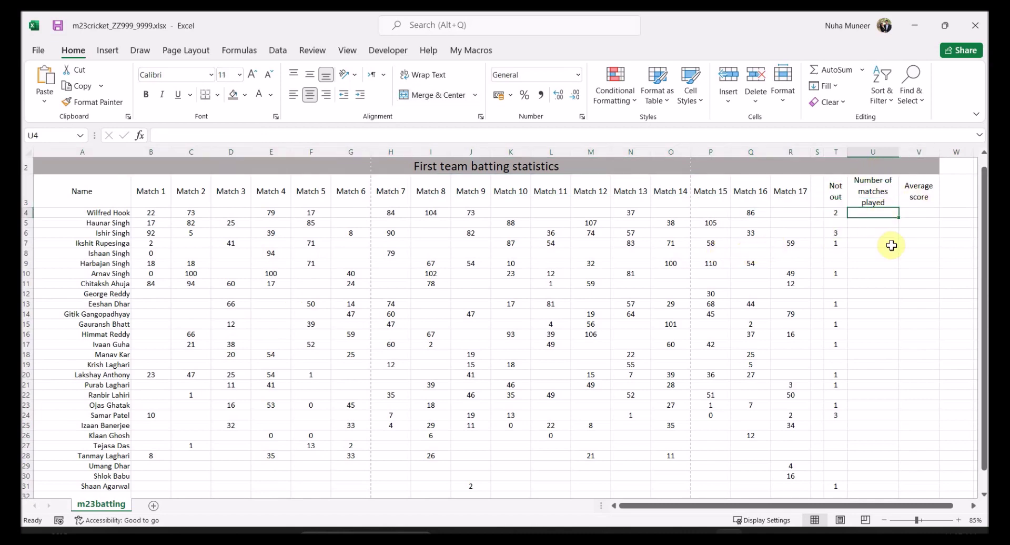
click(86, 212)
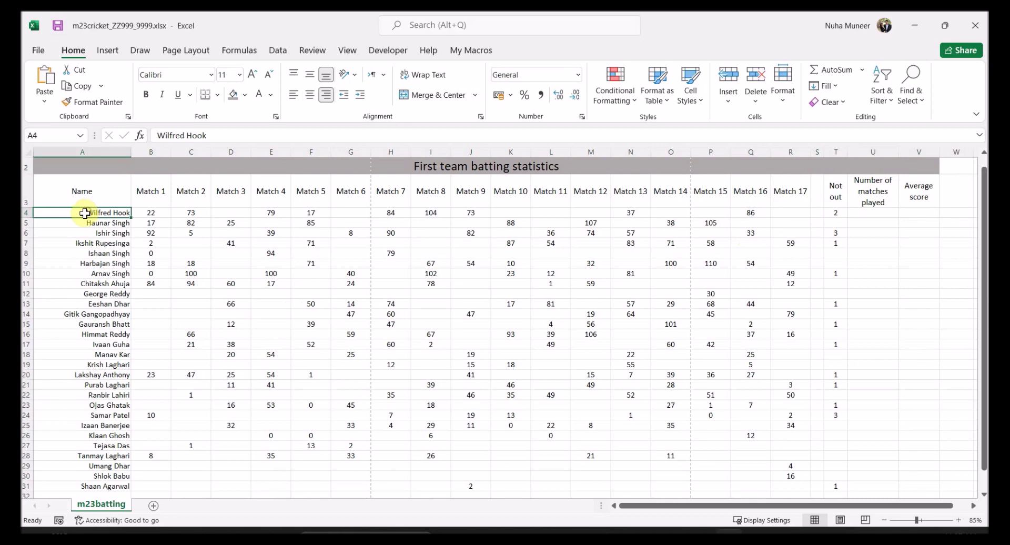
drag(814, 214, 211, 220)
click(871, 212)
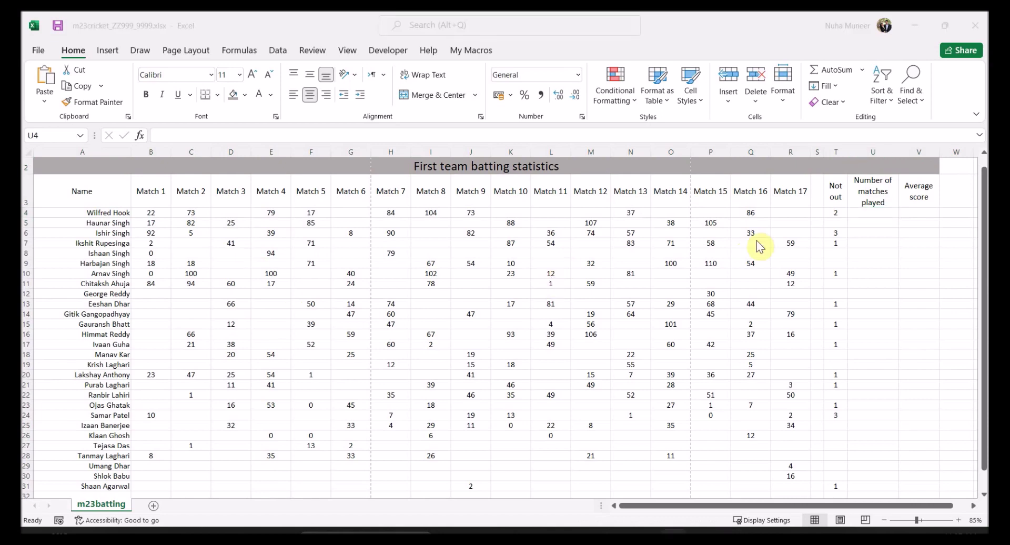
text(=count()
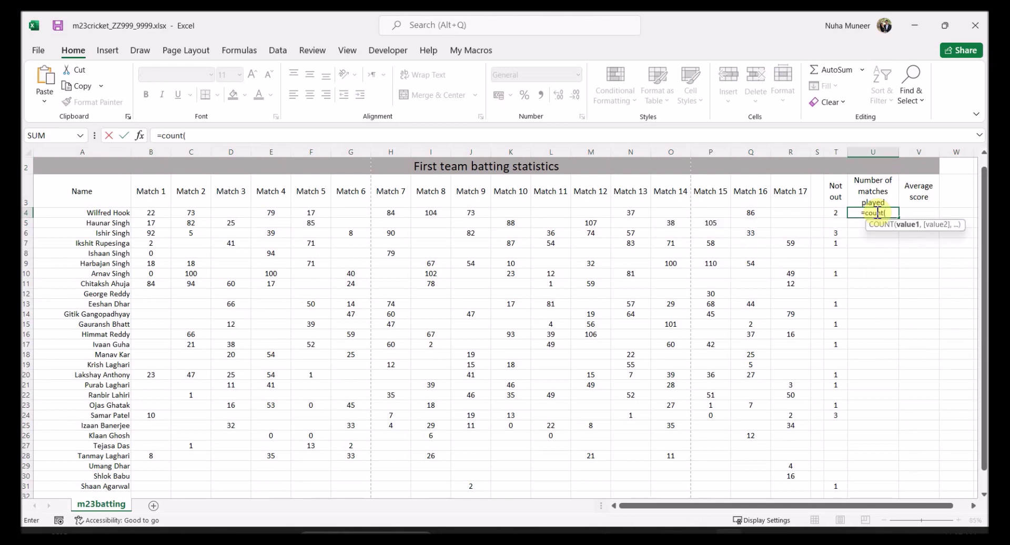
drag(155, 214, 783, 212)
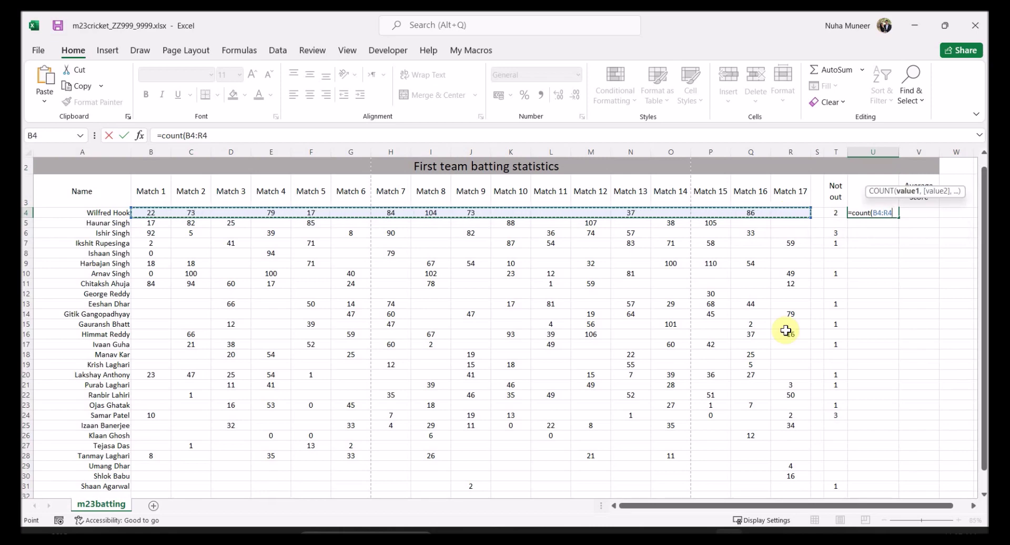
key(Return)
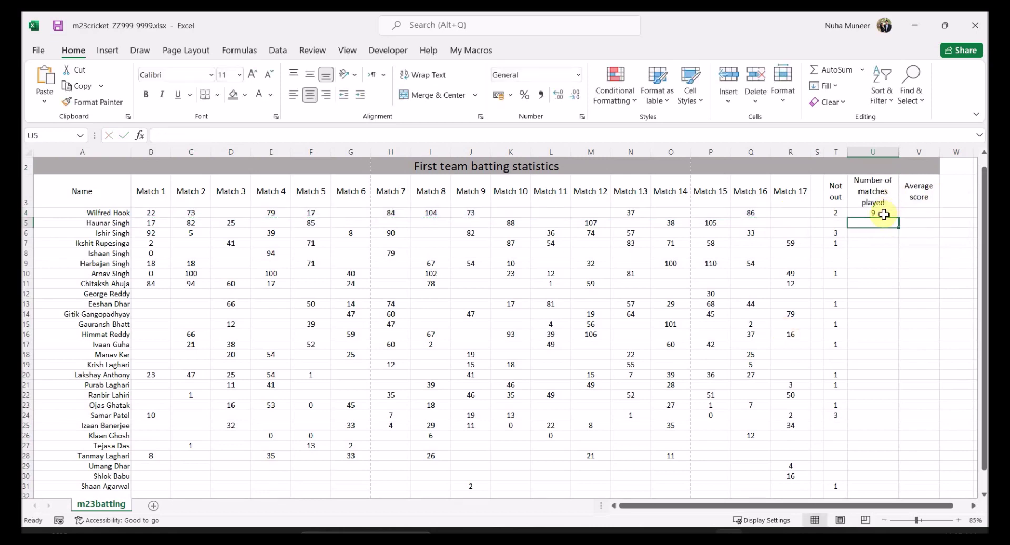
click(886, 213)
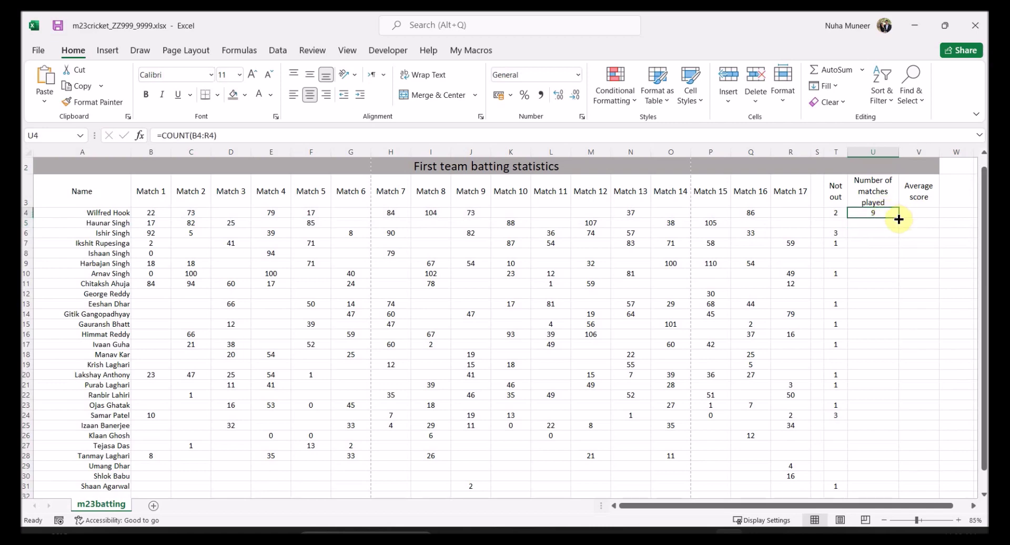
double_click(899, 218)
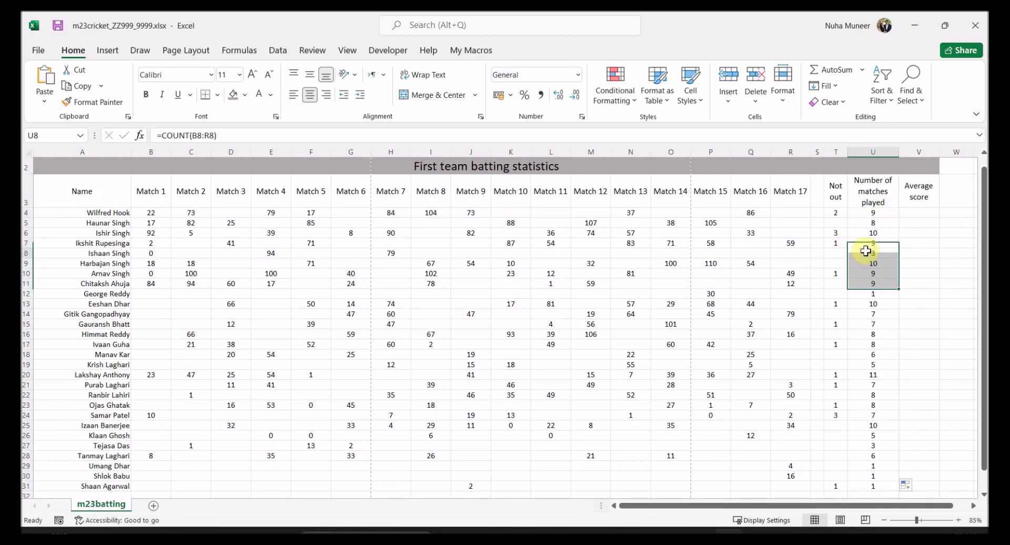
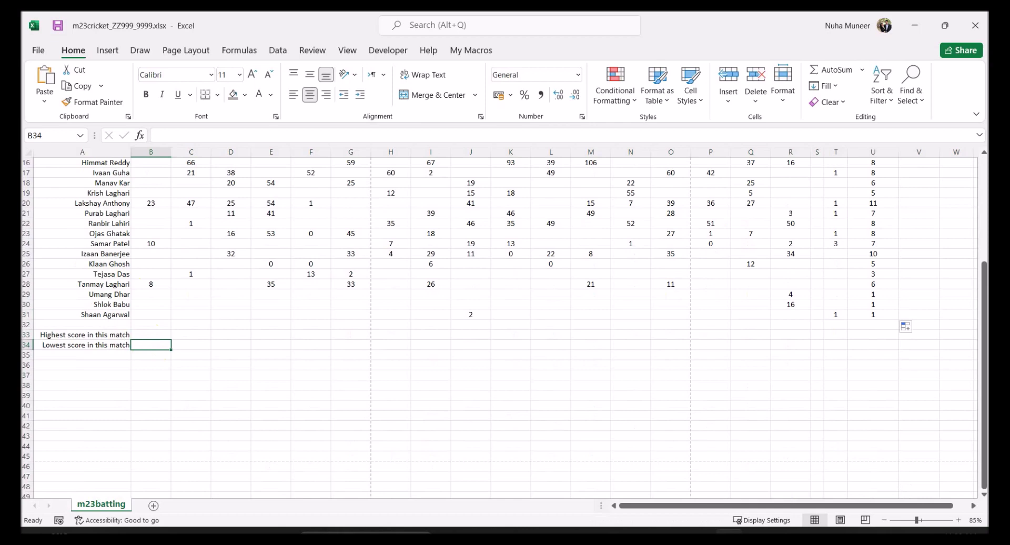
Enter =MAX(B4:B31) in B33 to get Match 1's highest score
click(148, 342)
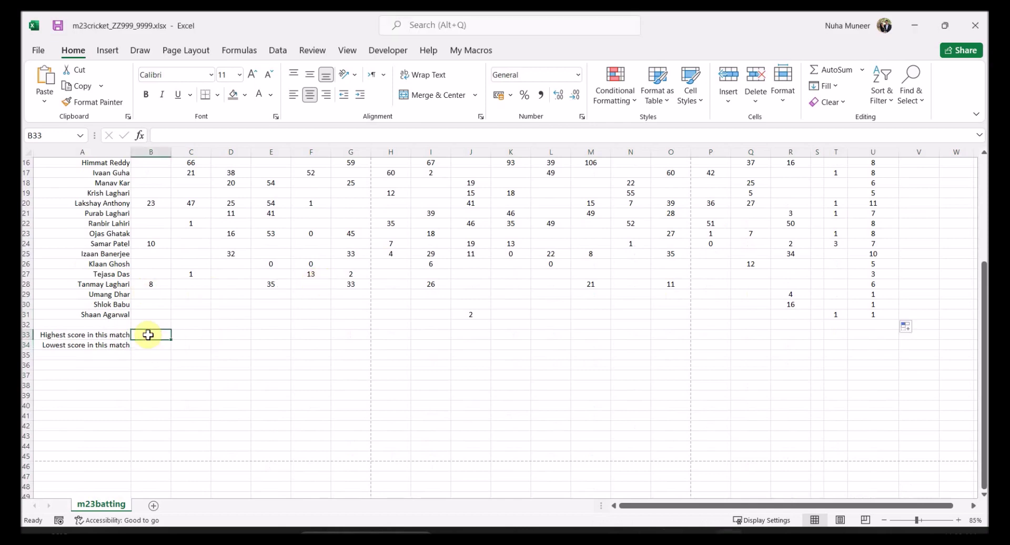
text(=max()
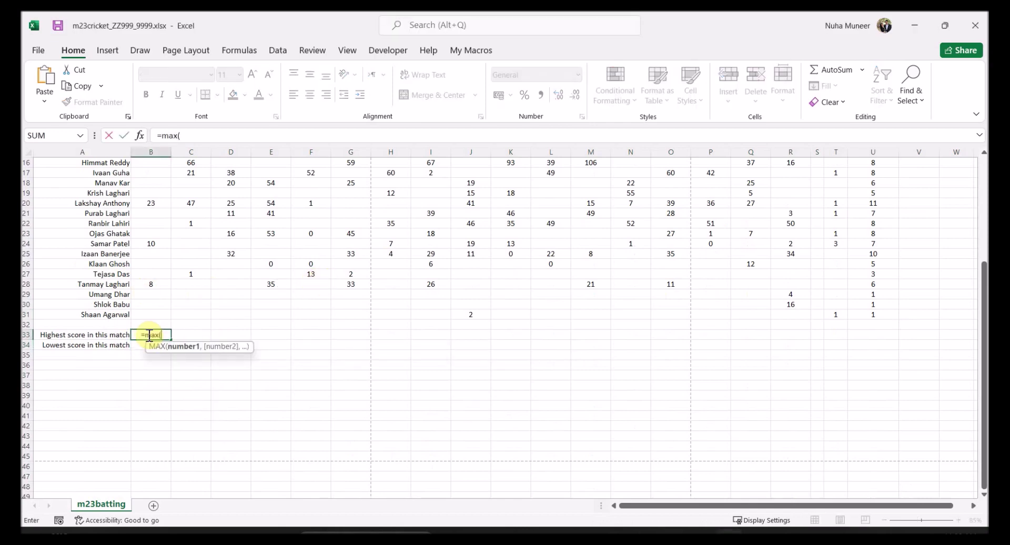
scroll(147, 334, up, 2)
scroll(146, 334, up, 3)
drag(151, 245, 157, 437)
scroll(420, 439, down, 1)
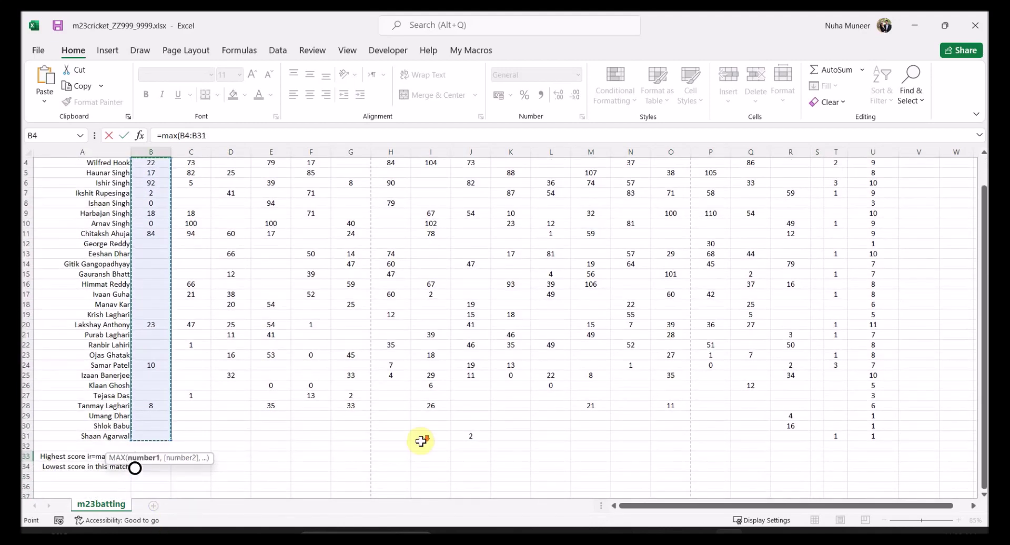
scroll(421, 441, down, 1)
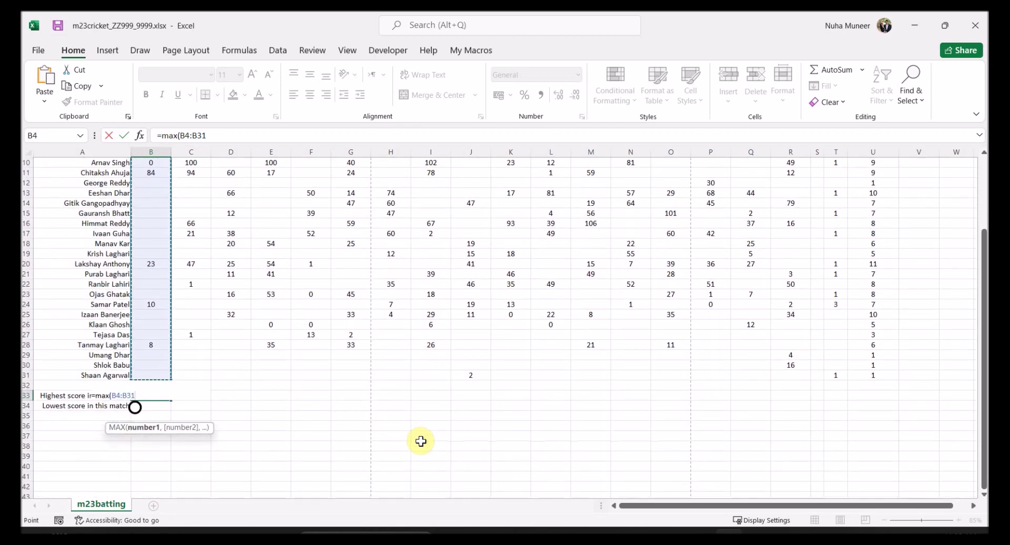
text())
key(Return)
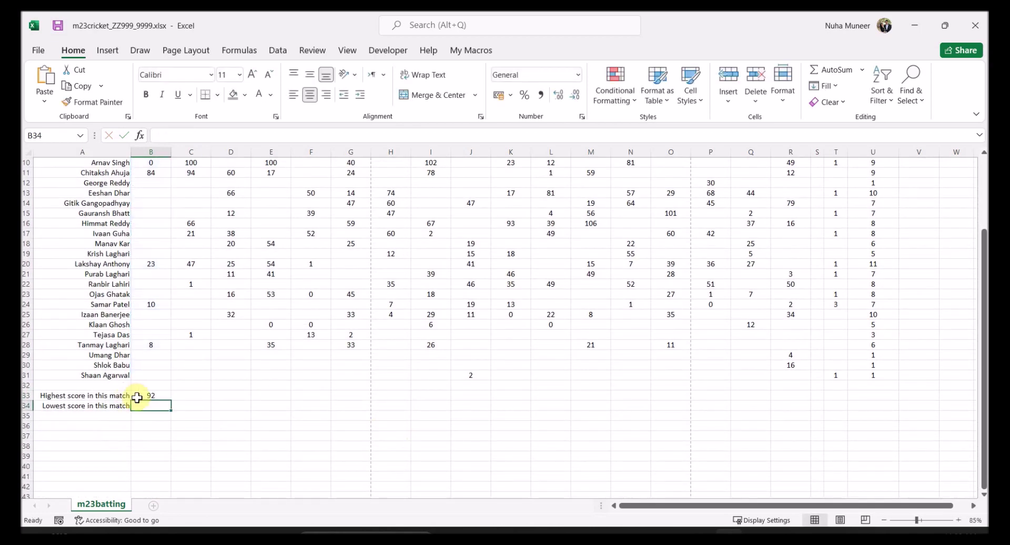
Fill the B33 highest-score formula right across row 33 to R33 (Match 17)
click(158, 396)
scroll(198, 412, up, 3)
scroll(165, 435, down, 2)
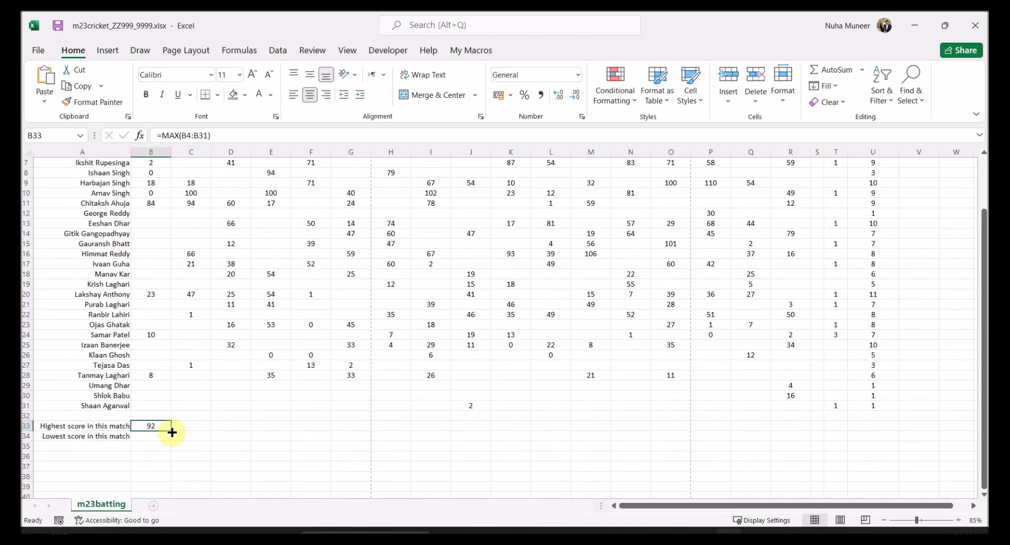
scroll(598, 395, up, 2)
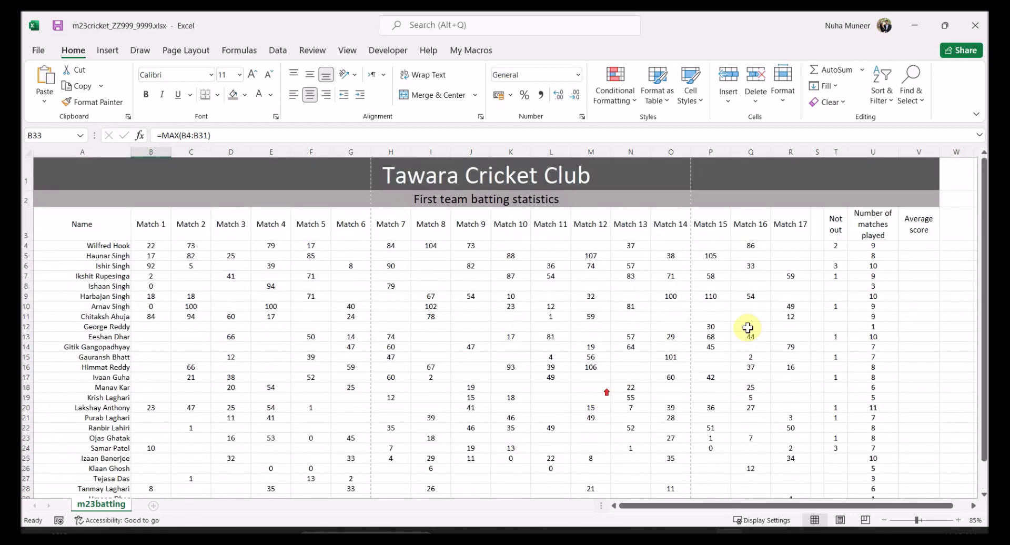
scroll(834, 383, down, 1)
scroll(834, 384, down, 2)
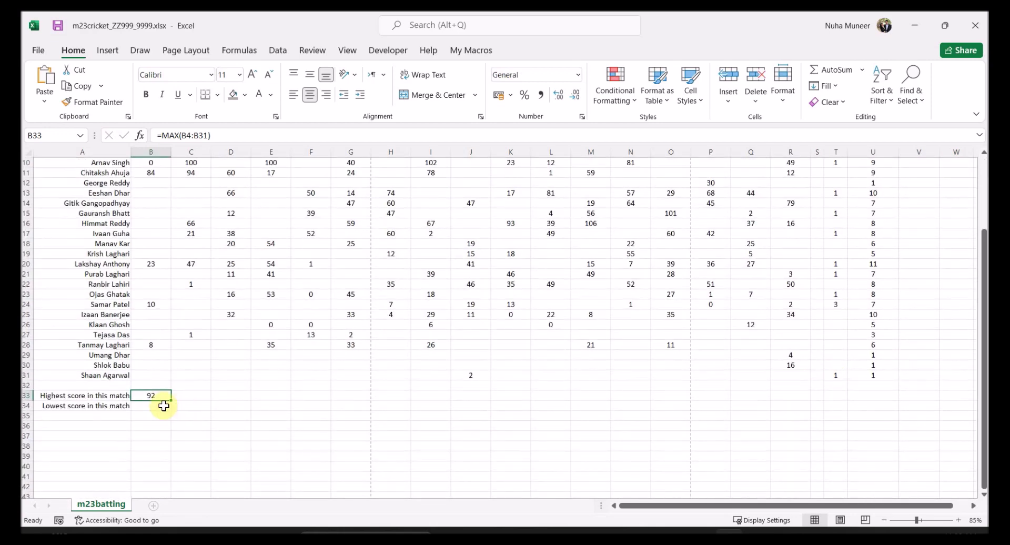
drag(174, 402, 814, 403)
scroll(780, 446, up, 2)
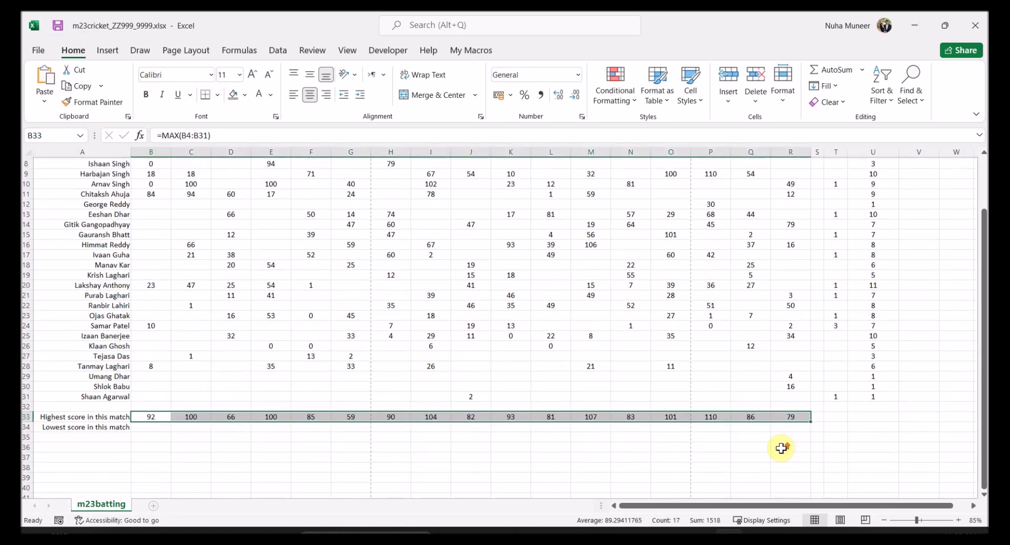
scroll(787, 431, down, 1)
click(791, 425)
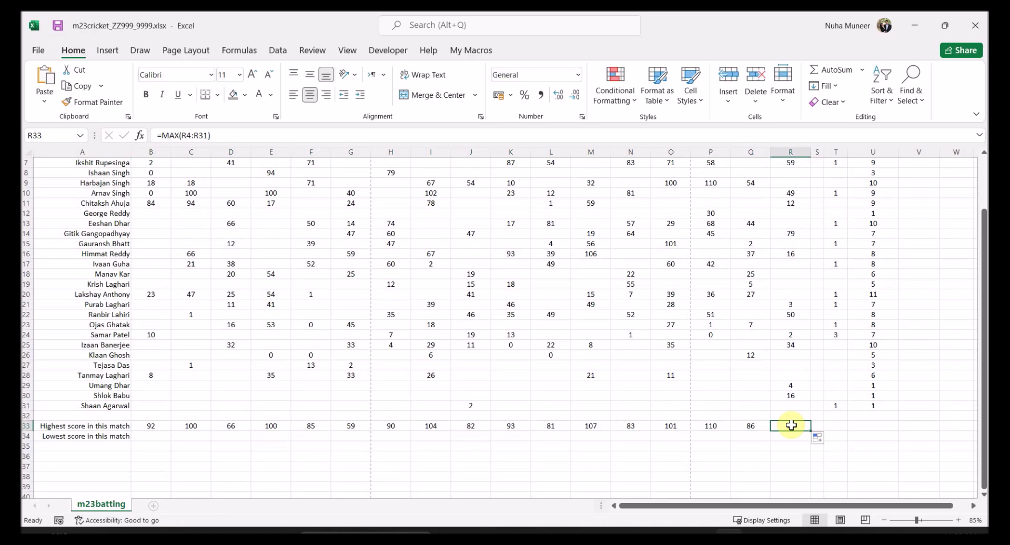
Enter =MIN(B4:B31) in B34 to get Match 1's lowest score
click(153, 436)
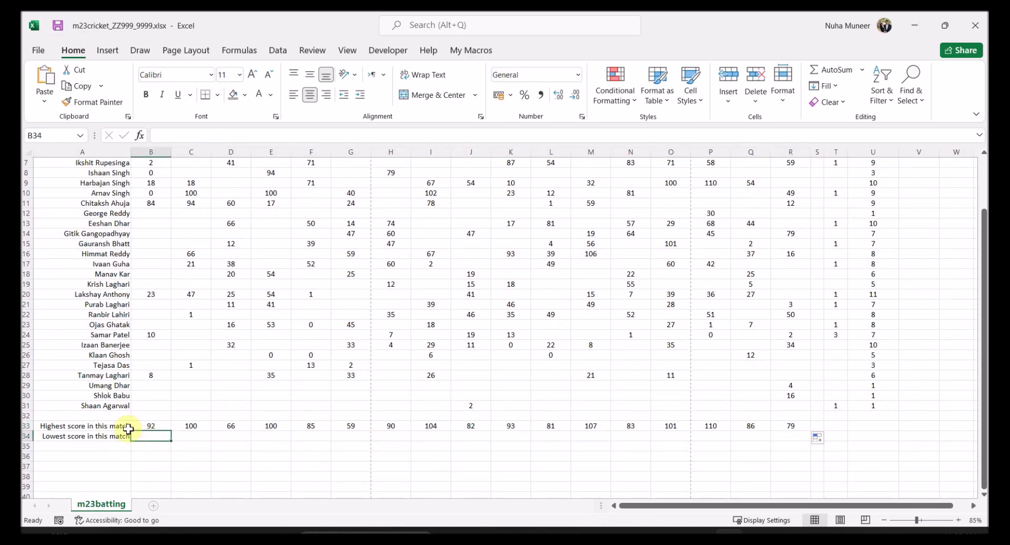
text(=min()
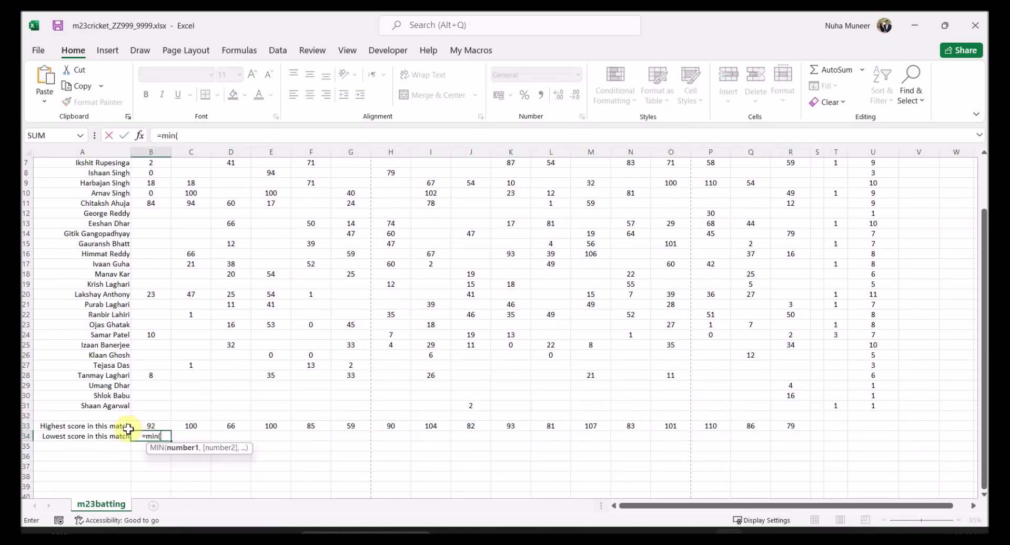
scroll(128, 429, up, 2)
drag(151, 245, 157, 426)
key(Return)
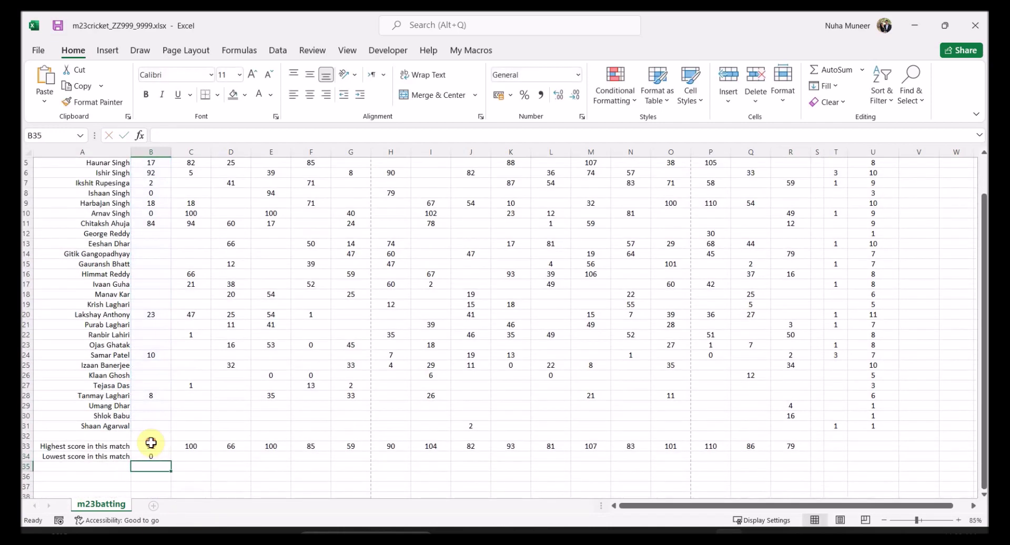
Fill the B34 lowest-score formula right across row 34 to R34 (Match 17)
click(149, 445)
click(159, 454)
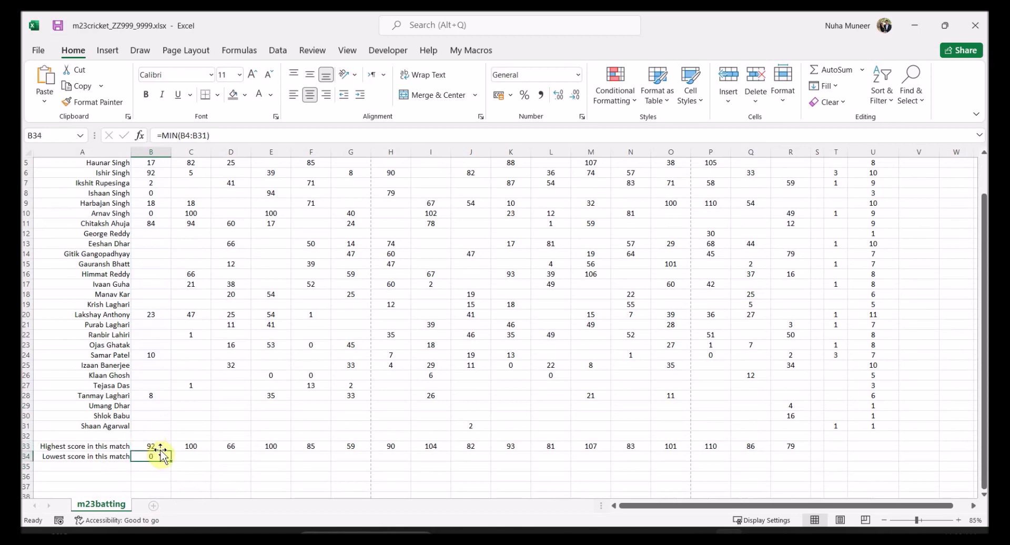
drag(171, 461, 817, 456)
scroll(816, 455, up, 2)
scroll(815, 455, down, 4)
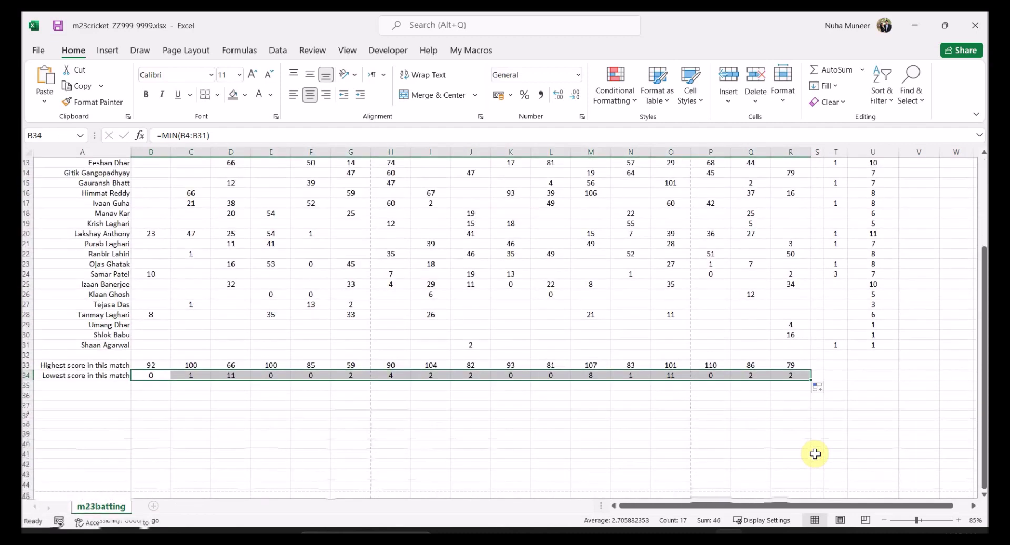
click(767, 407)
scroll(553, 413, up, 4)
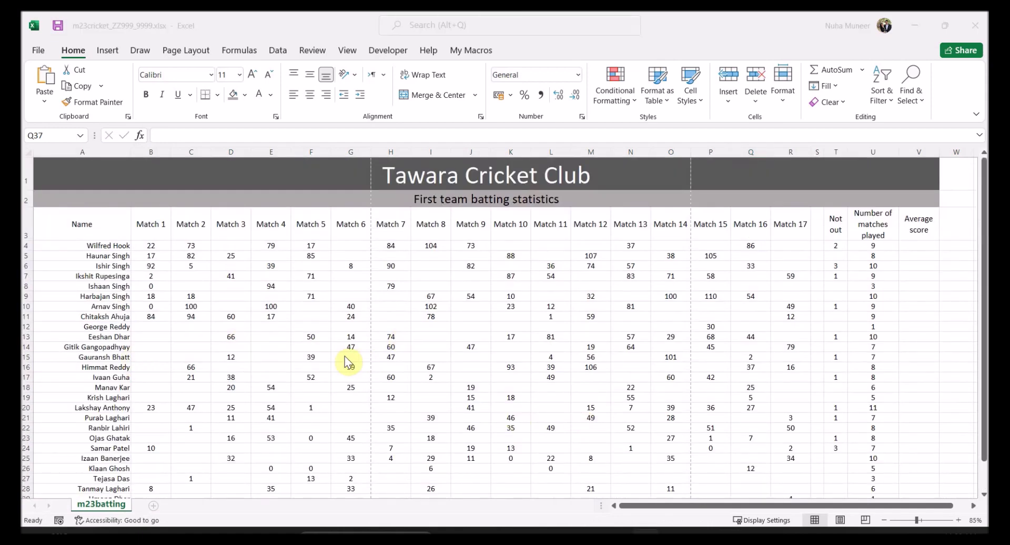
In the exam paper's question 5, highlight the cell reference V4 in green
key(alt+Tab)
scroll(532, 343, down, 3)
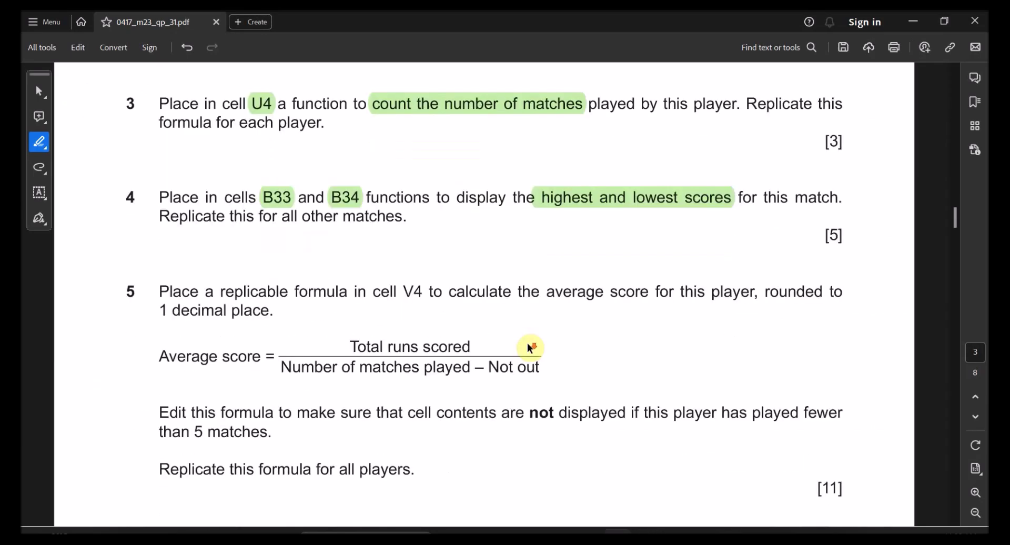
drag(138, 290, 120, 291)
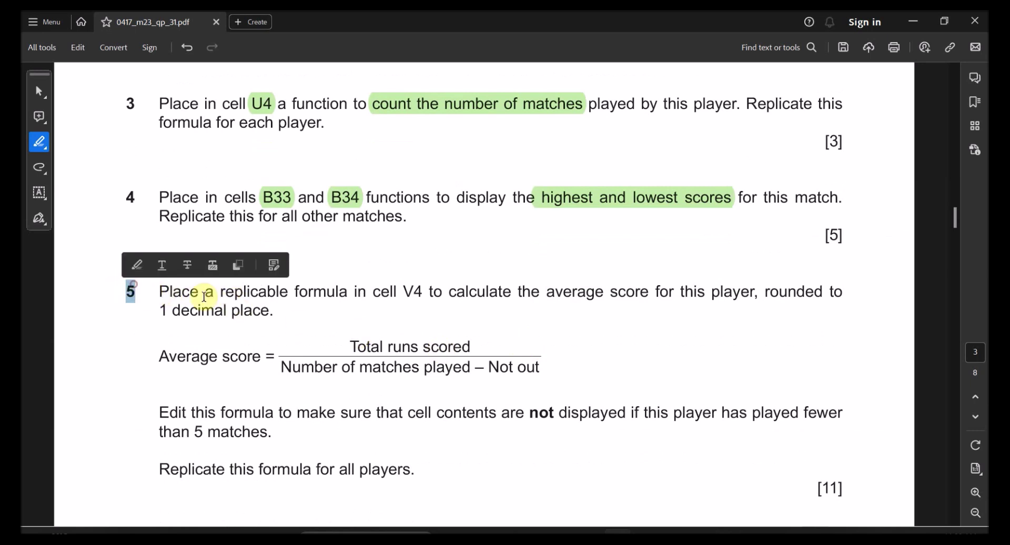
drag(221, 293, 429, 293)
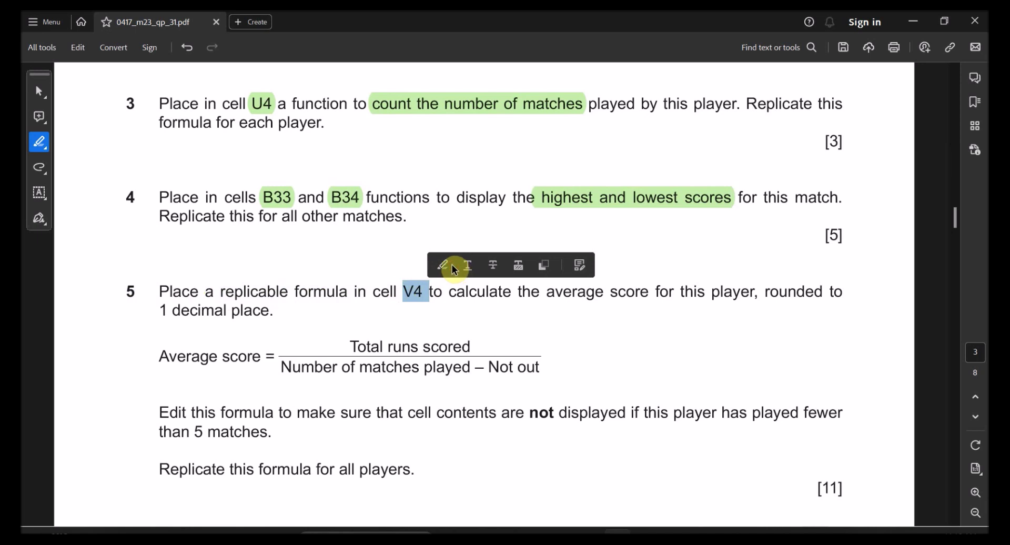
click(449, 265)
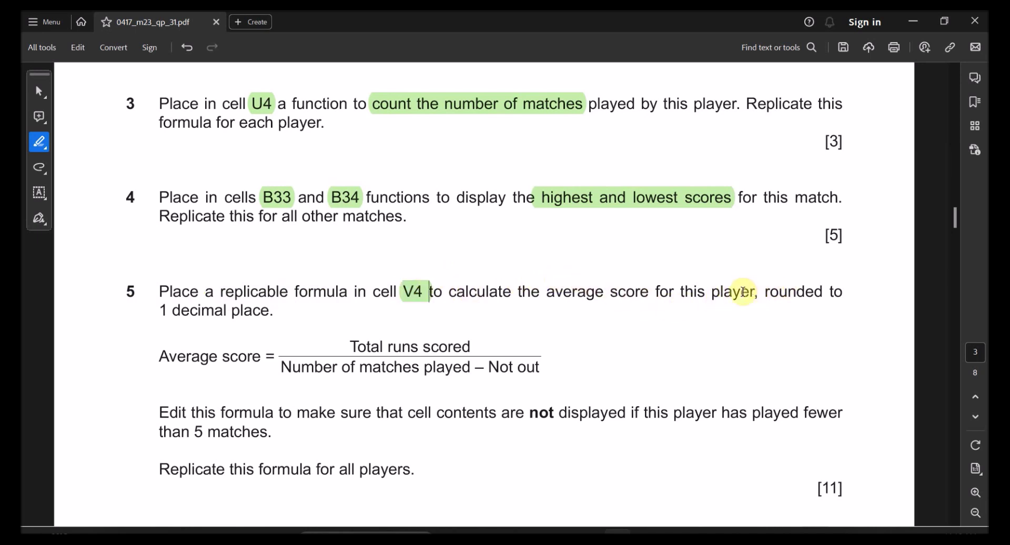
Underline 'average', 'rounded' and '1 decimal place' in red in question 5
double_click(568, 291)
click(617, 268)
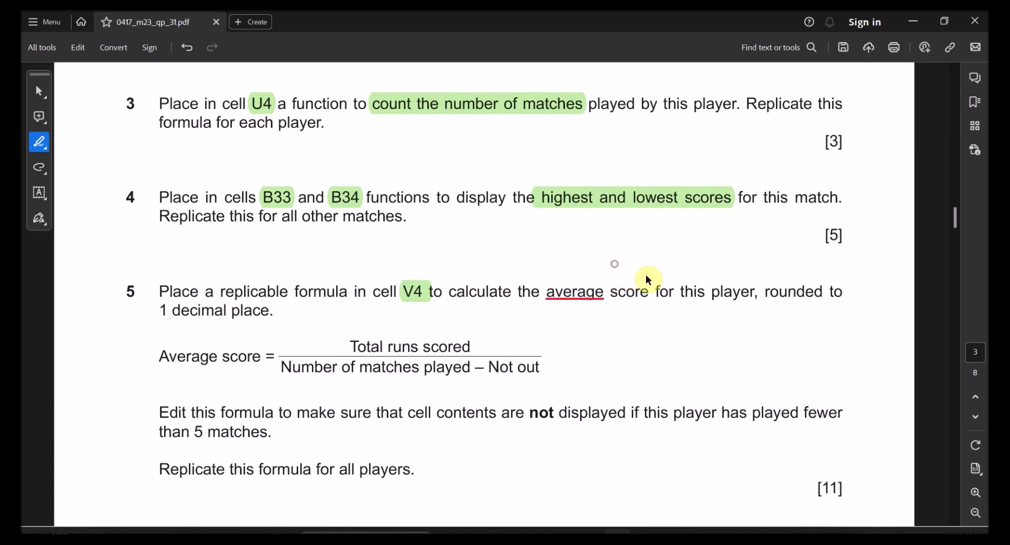
double_click(784, 292)
click(822, 265)
drag(274, 311, 159, 311)
click(210, 286)
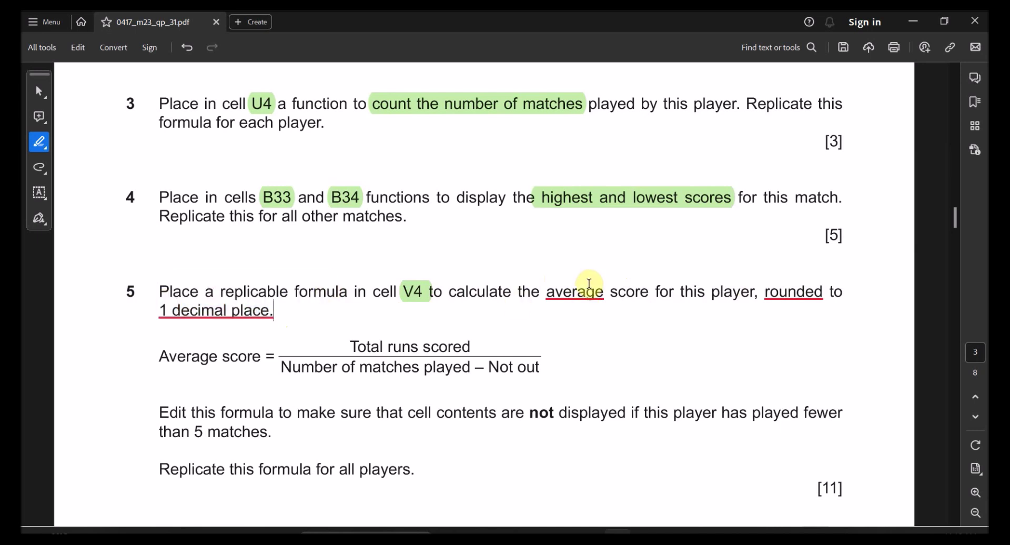
key(alt+Tab)
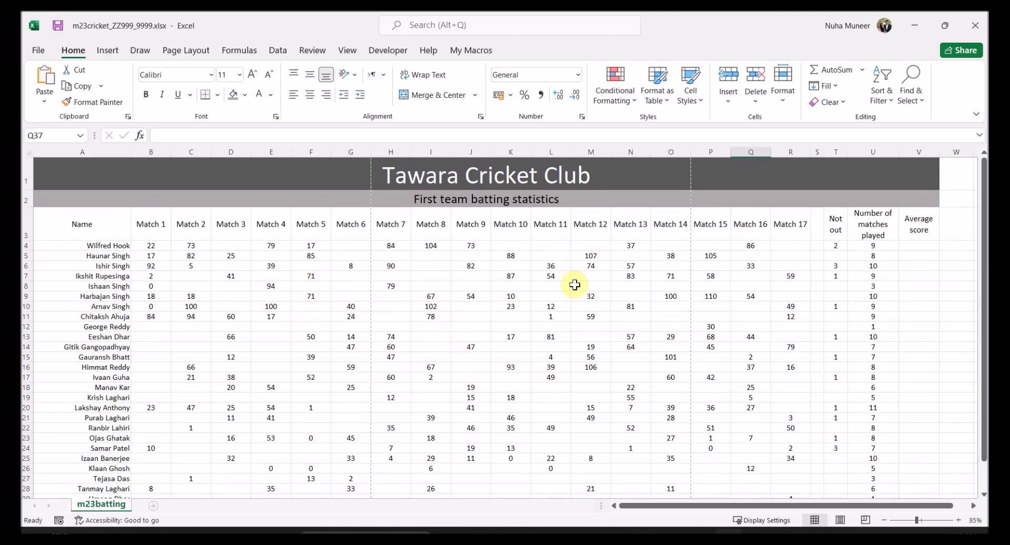
Select cell V4 under Average score, then return to question 5 in the exam paper
click(919, 246)
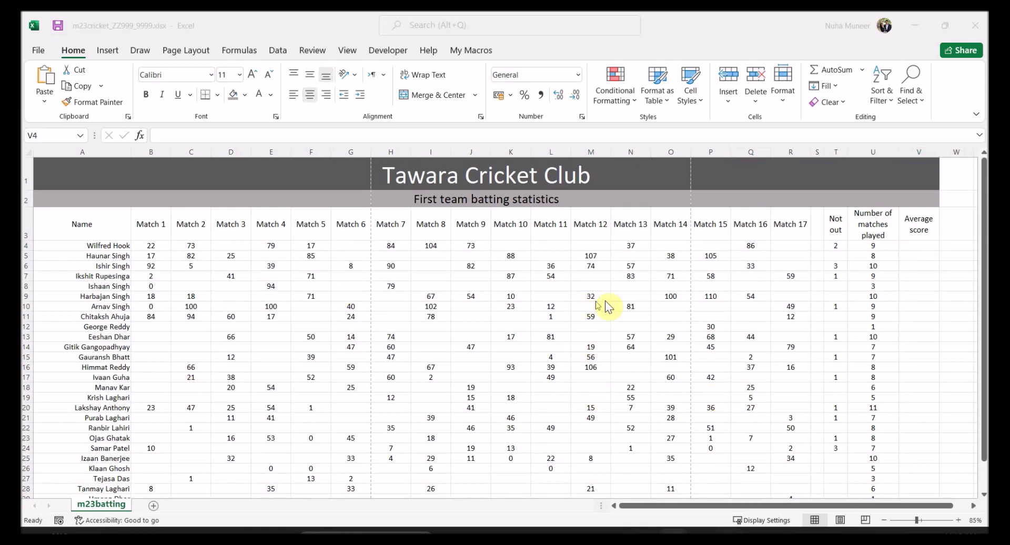
click(918, 245)
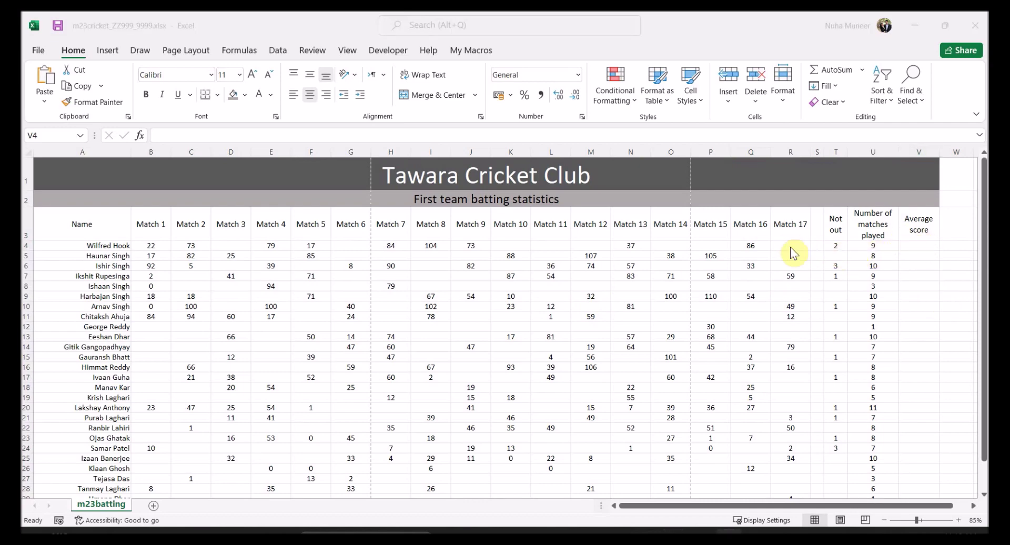
key(alt+Tab)
scroll(537, 320, down, 1)
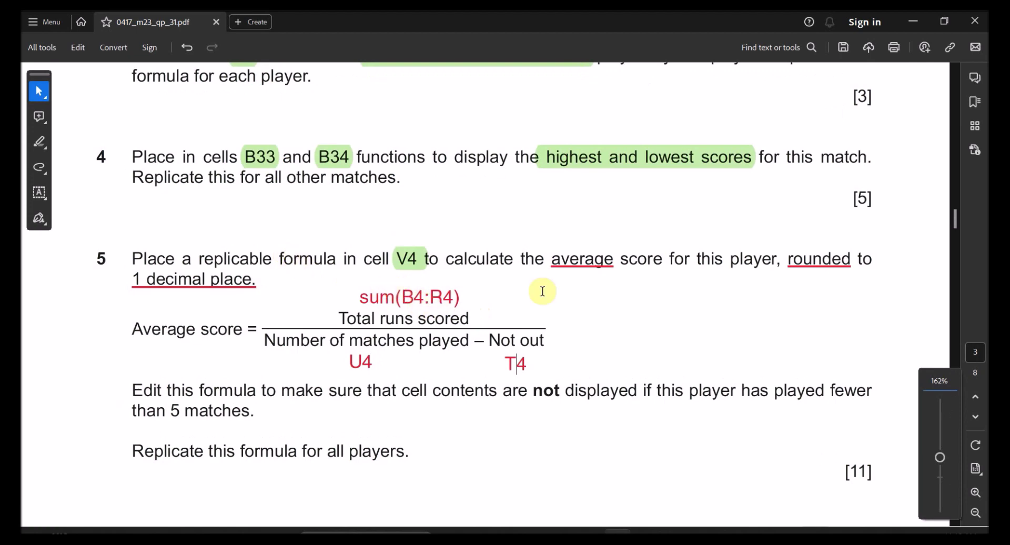
Select the 'Total runs scored' part of question 5's average formula
click(582, 261)
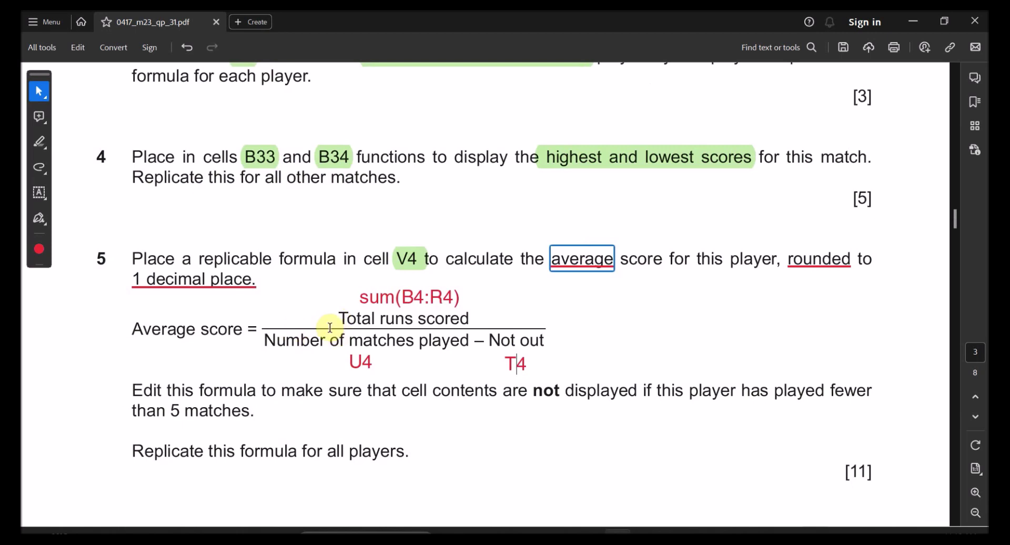
drag(340, 319, 464, 323)
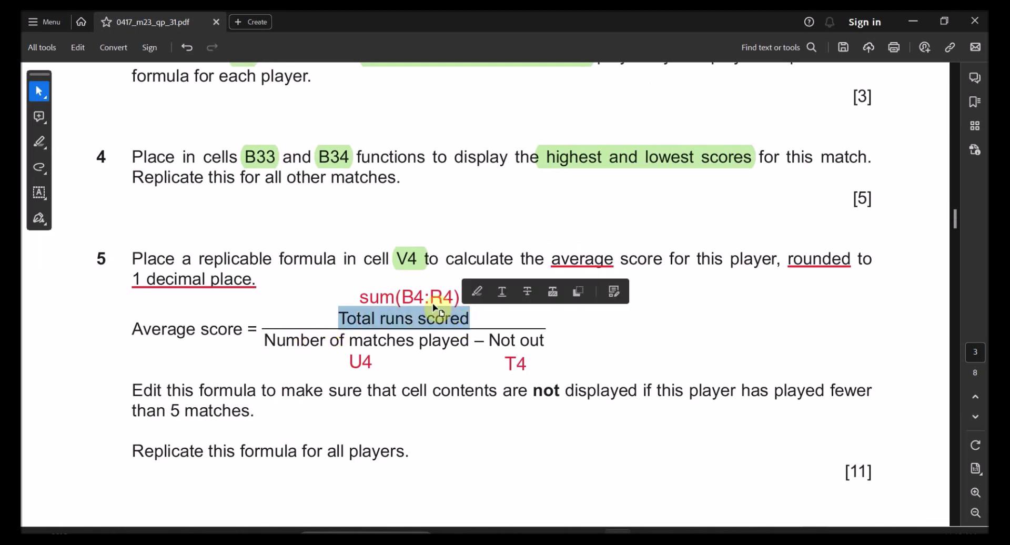
Enter a SUM formula in V4, correcting the range from B4,R4 to B4:R4
key(alt+Tab)
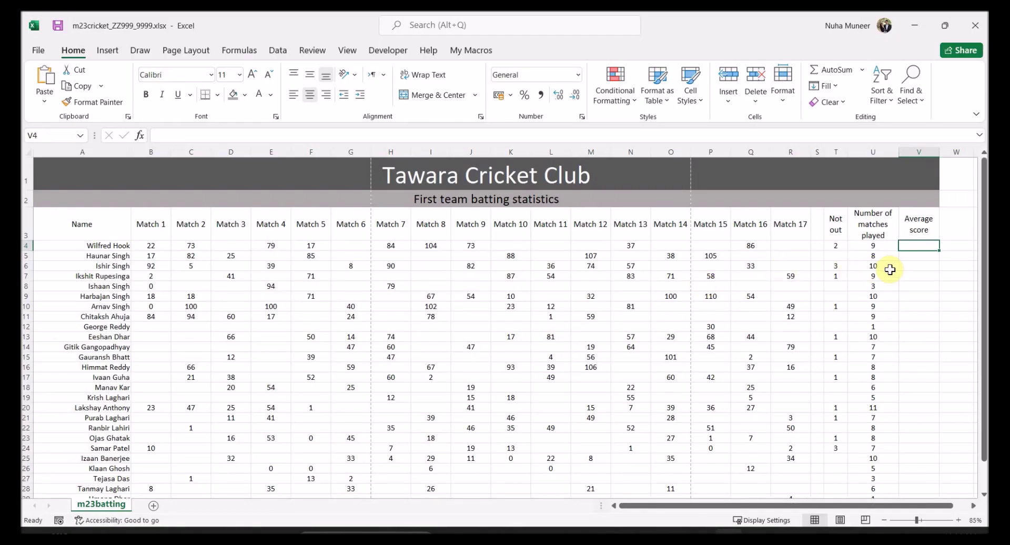
text(=sum)
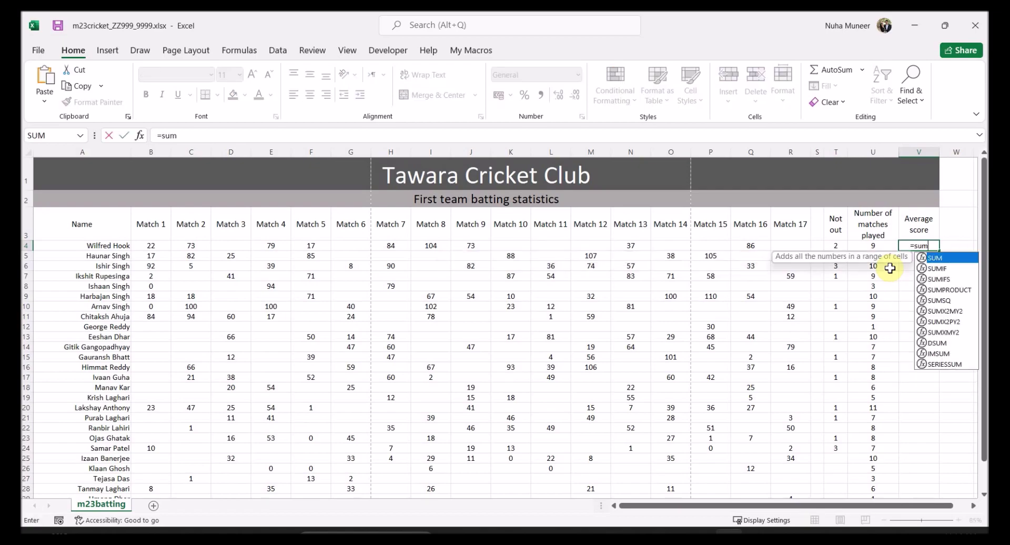
key(alt+Tab)
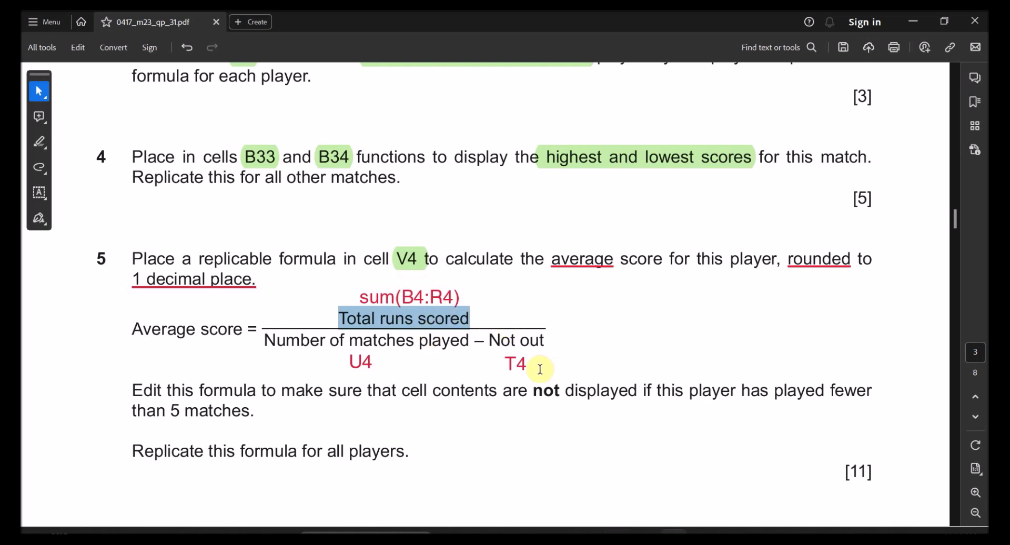
key(alt+Tab)
text(()
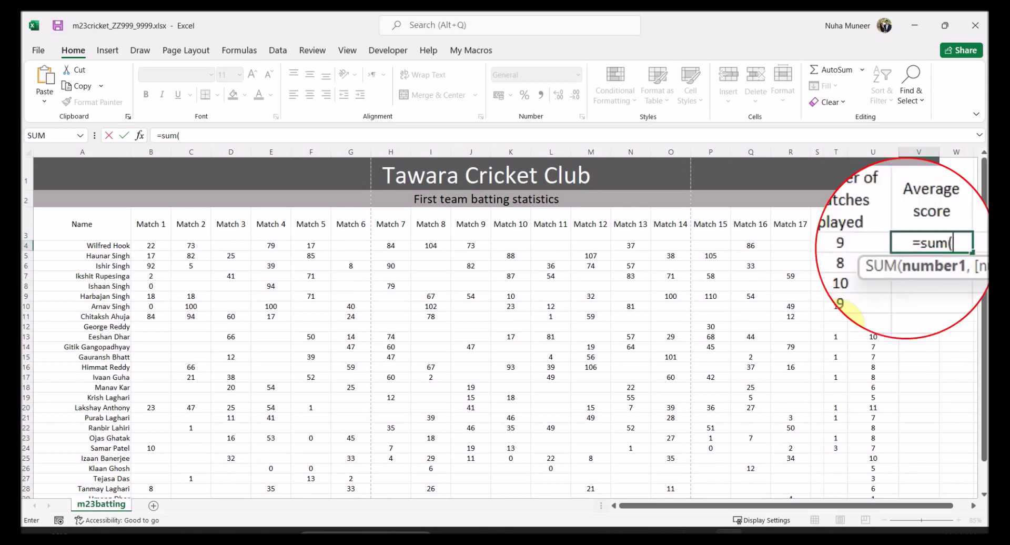
text(b4,)
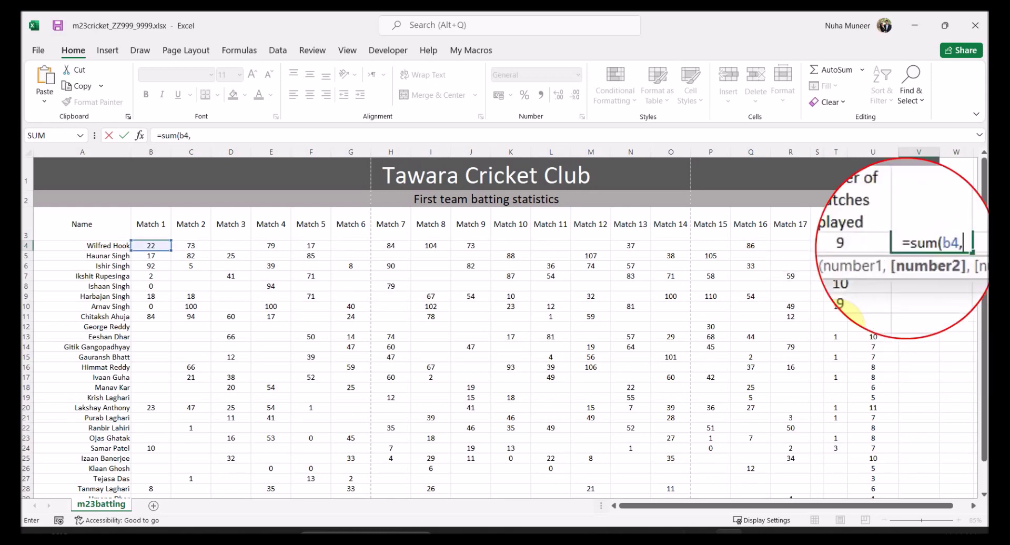
text(r4))
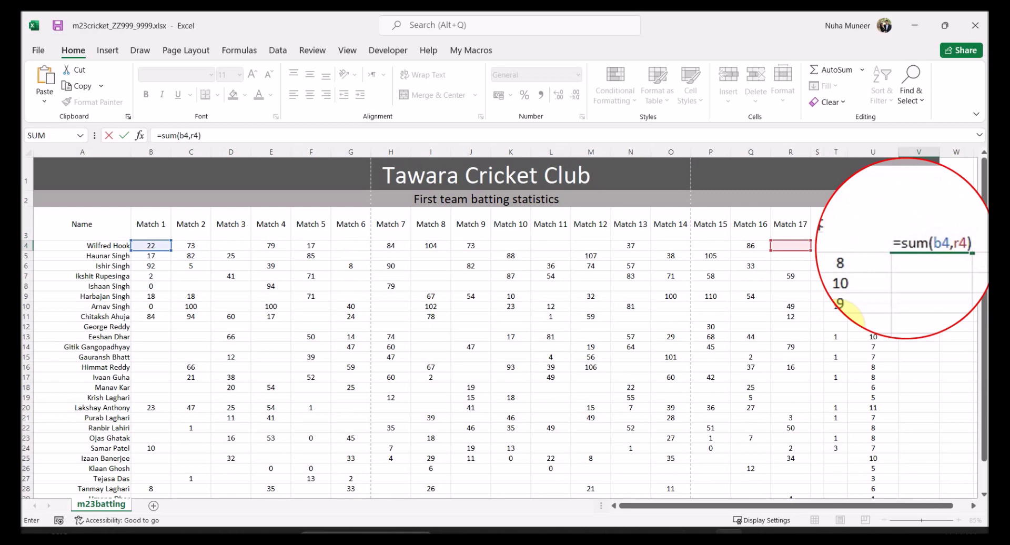
key(Return)
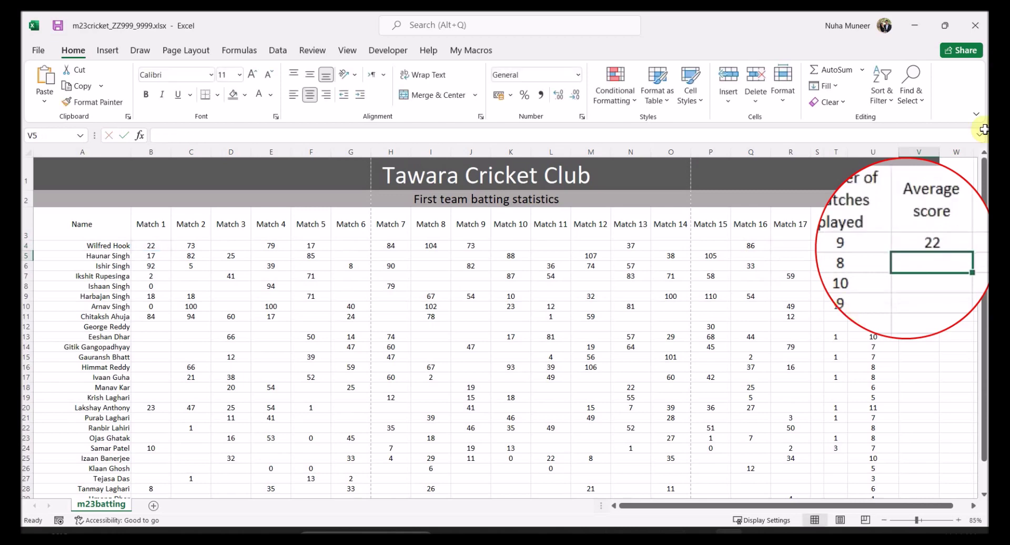
double_click(925, 245)
key(BackSpace)
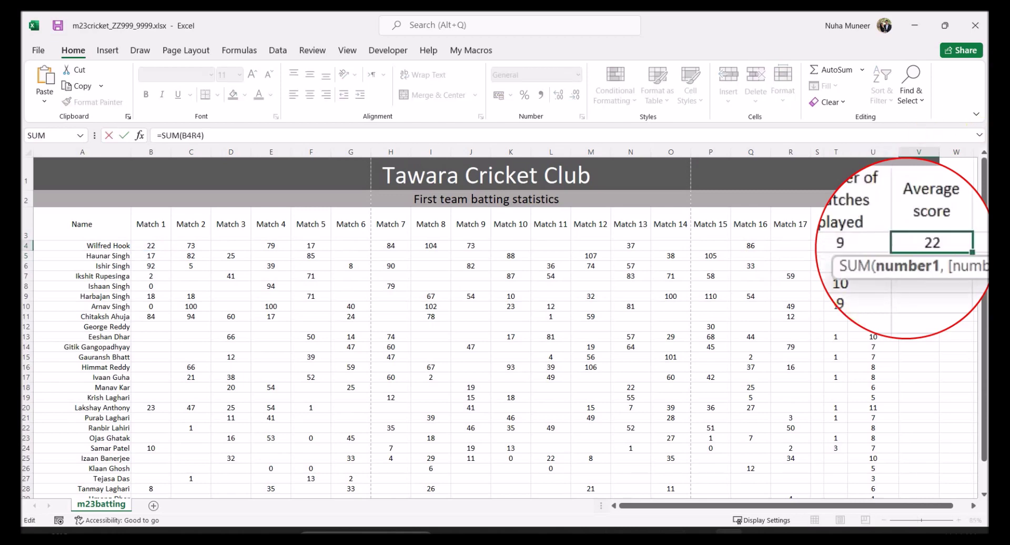
text(:)
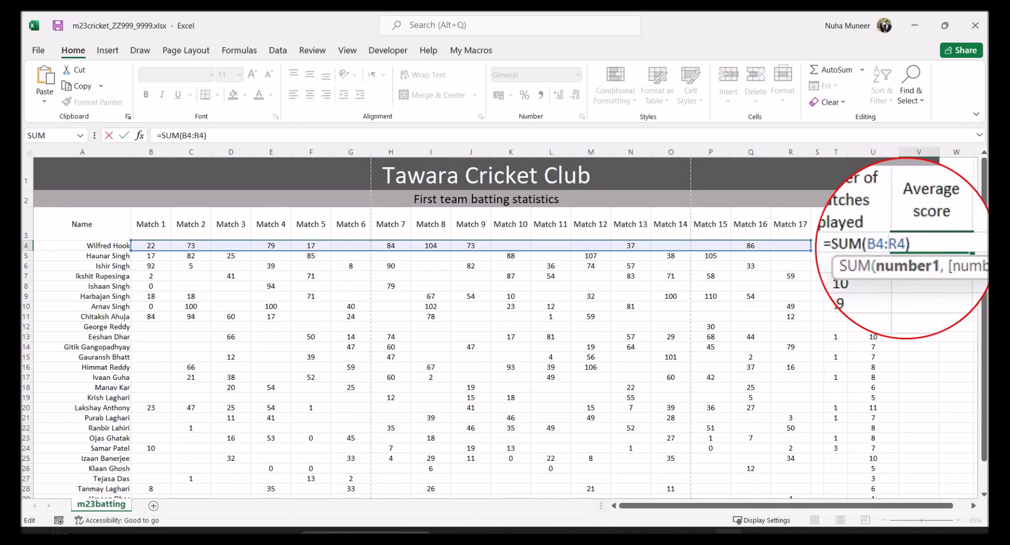
key(alt+Tab)
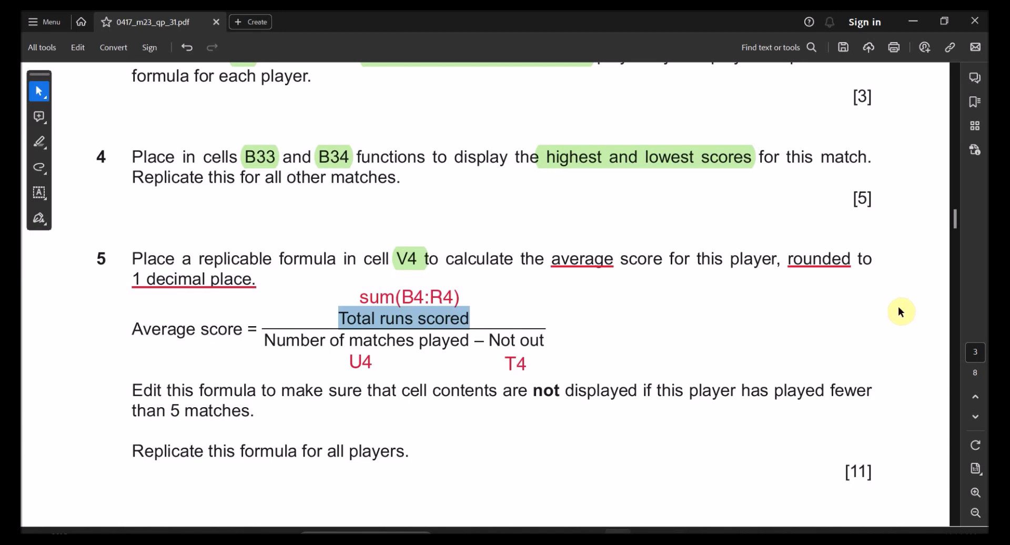
Recheck question 5's average definition and continue V4's formula to =SUM(B4,R4)/(
key(alt+Tab)
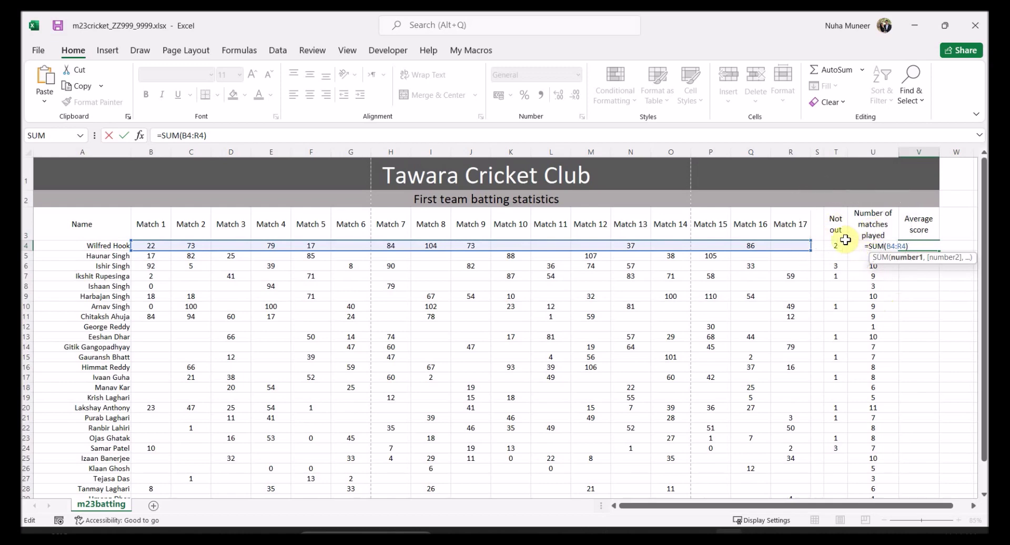
key(alt+Tab)
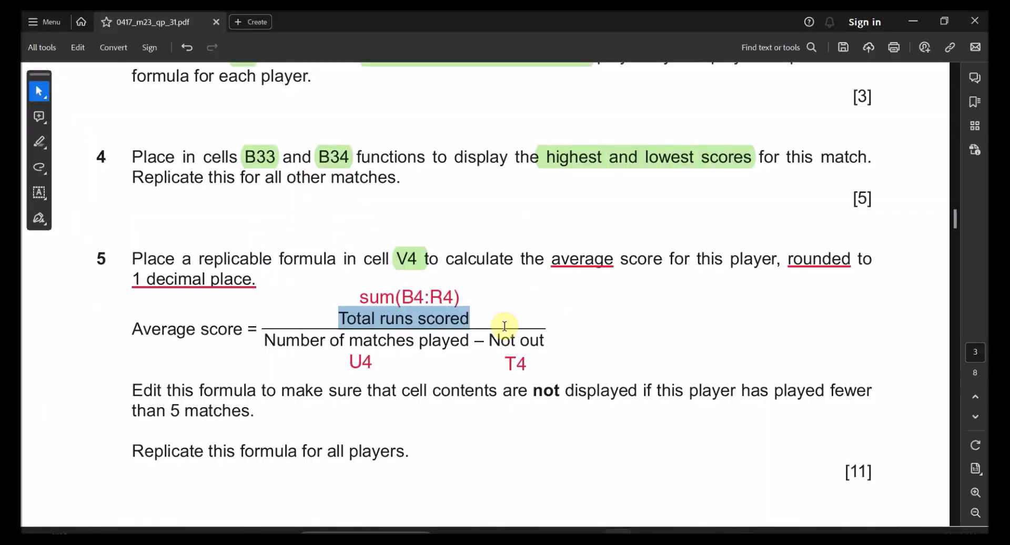
key(alt+Tab)
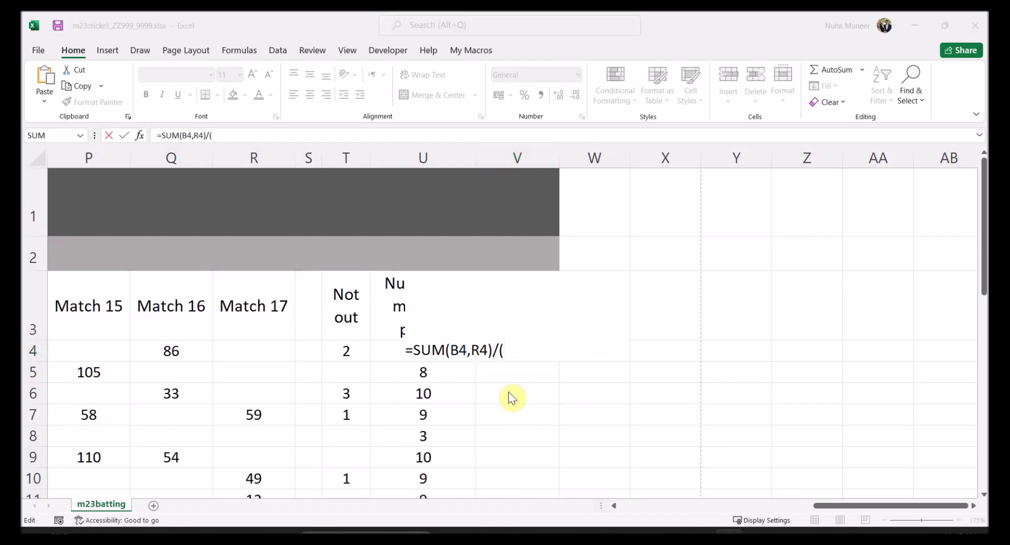
Complete V4 as =SUM(B4,R4)/(U4-T4), giving an average of 3.1428571
key(alt+Tab)
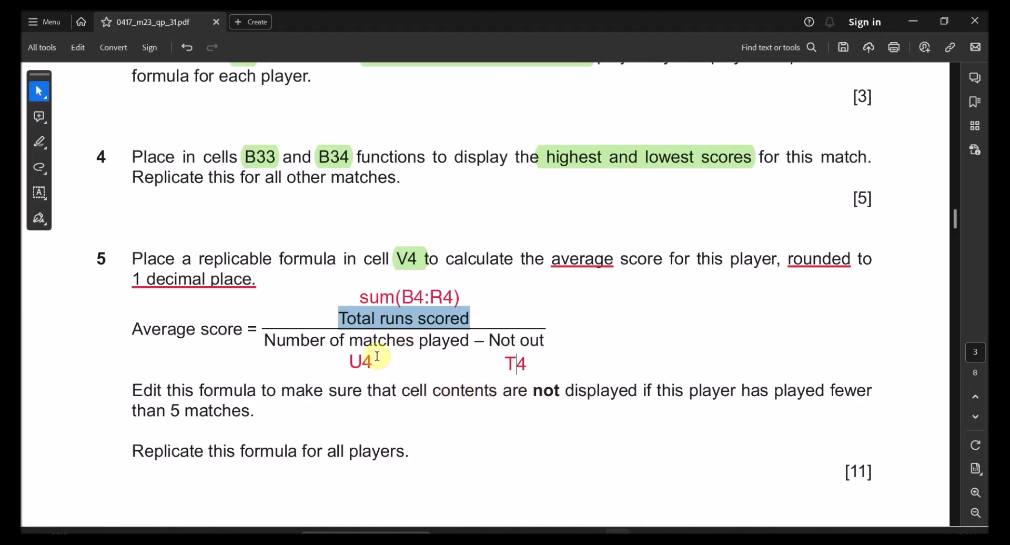
key(alt+Tab)
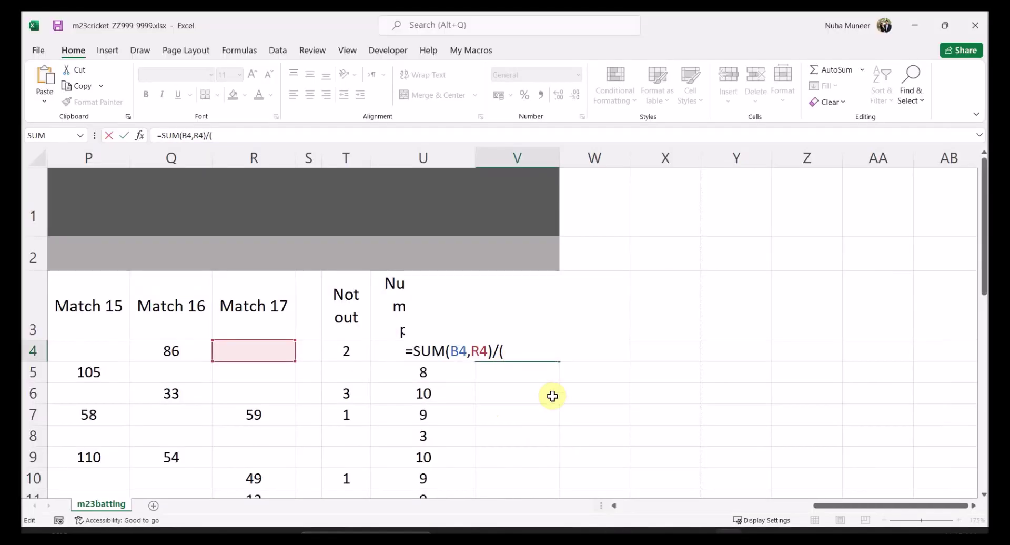
text(U)
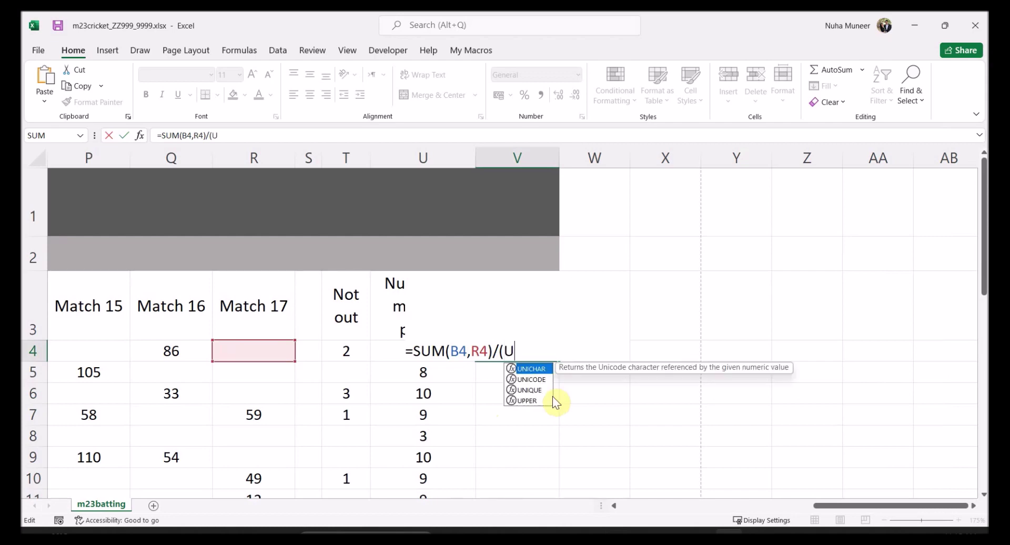
text(4-T4)
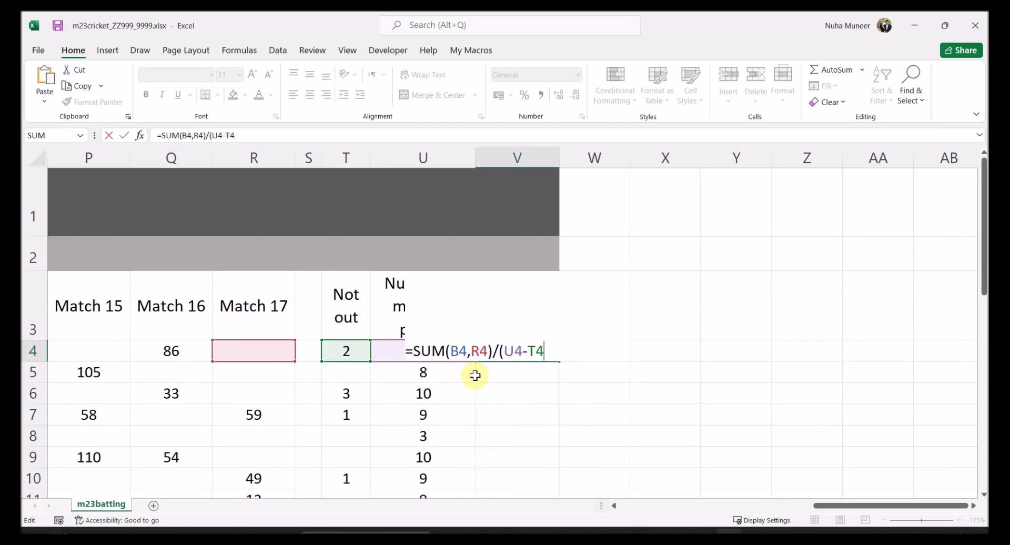
key(Return)
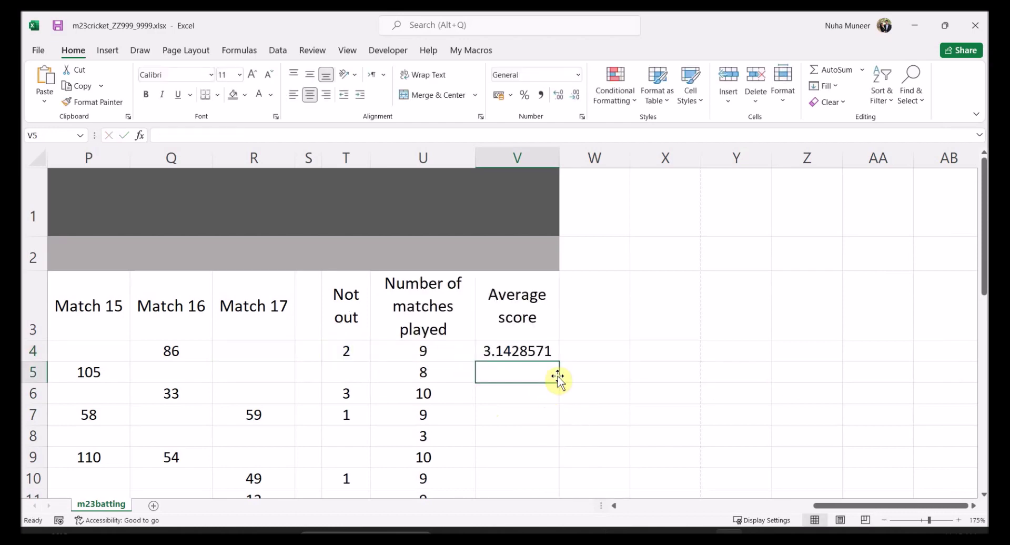
click(515, 356)
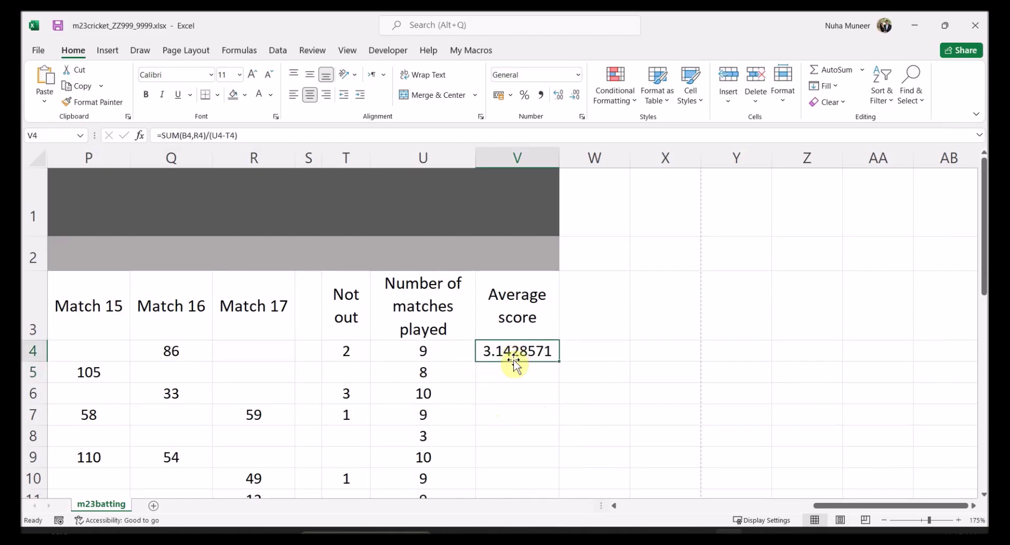
Reread question 5's formula-editing instruction and the word 'rounded' in the exam paper
key(alt+Tab)
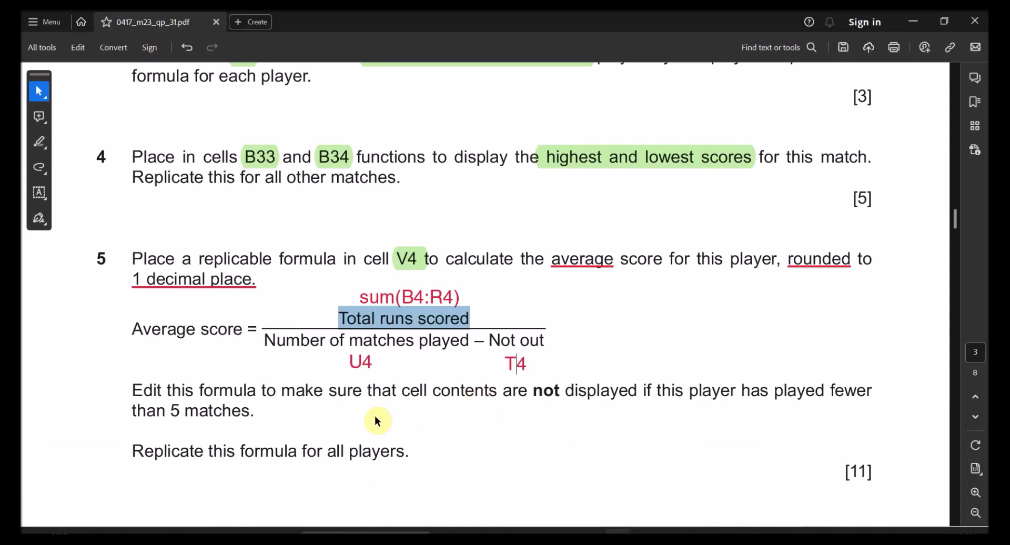
drag(240, 391, 362, 390)
drag(479, 393, 647, 393)
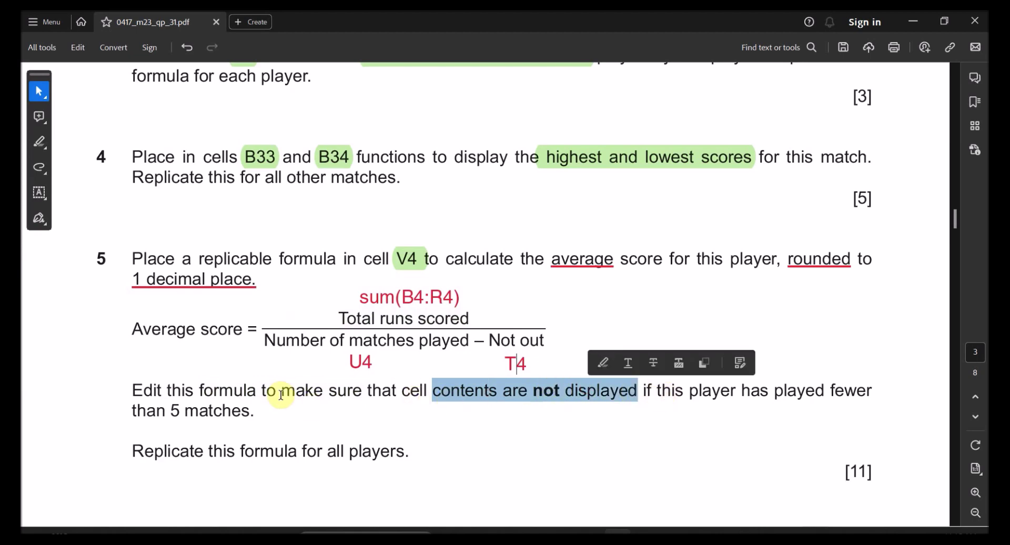
click(672, 262)
drag(778, 261, 850, 260)
key(alt+Tab)
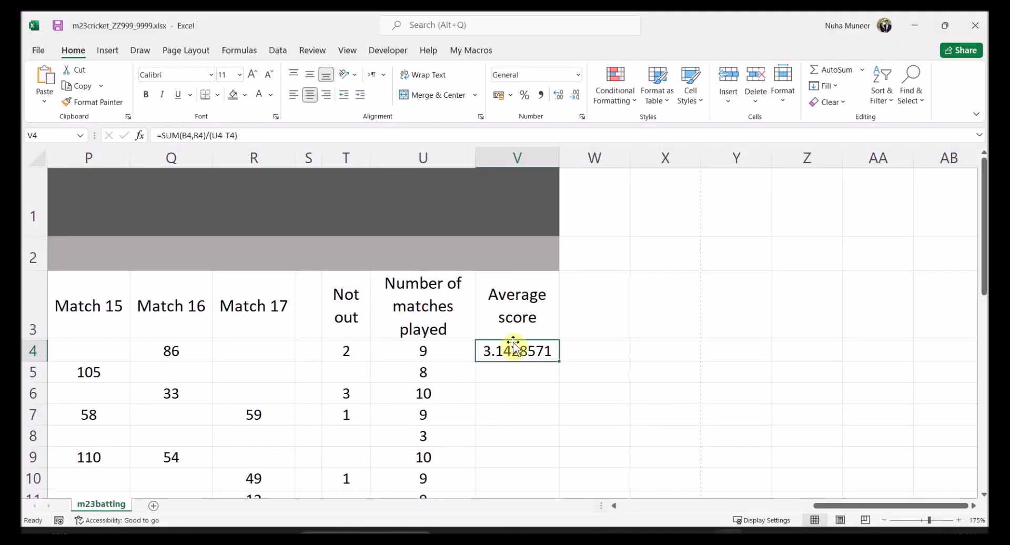
Wrap V4's average formula in ROUND to 1 decimal place, showing 3.1
double_click(492, 349)
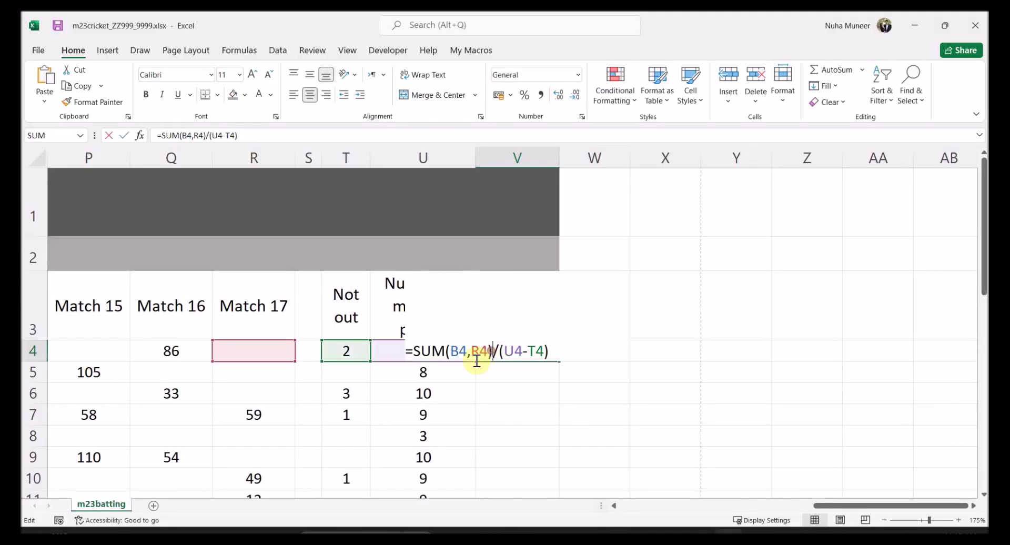
click(416, 351)
text(round*)
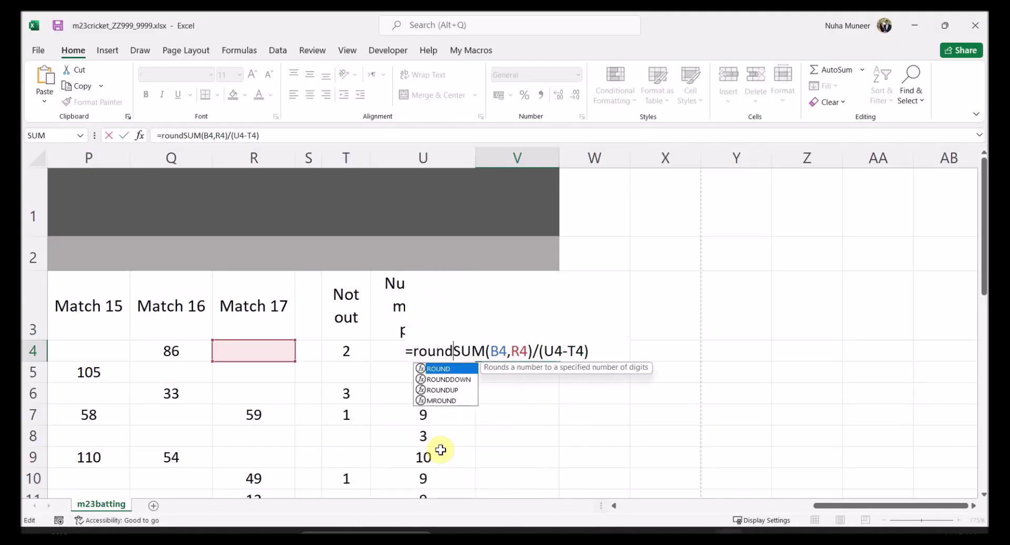
key(BackSpace)
text(()
click(605, 351)
key(Return)
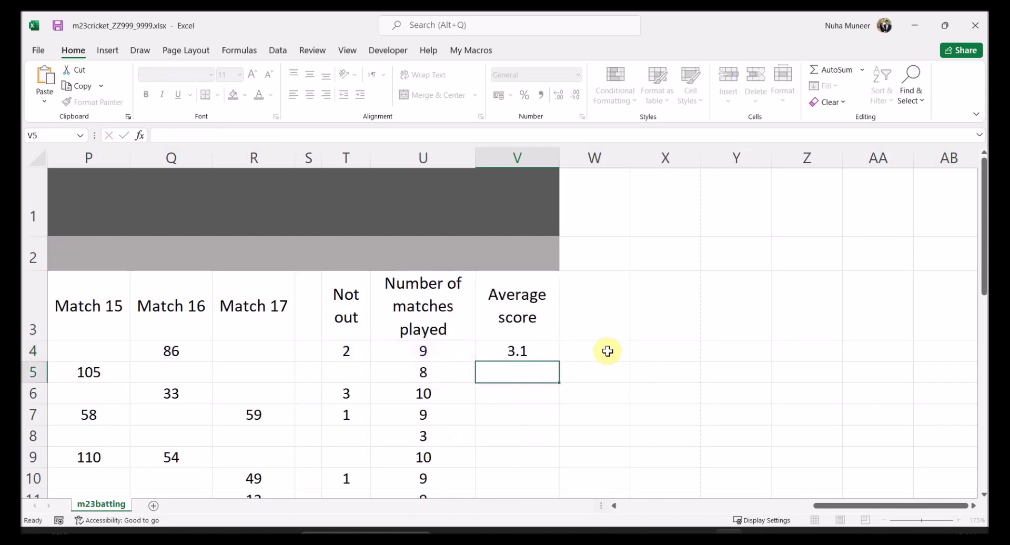
click(545, 355)
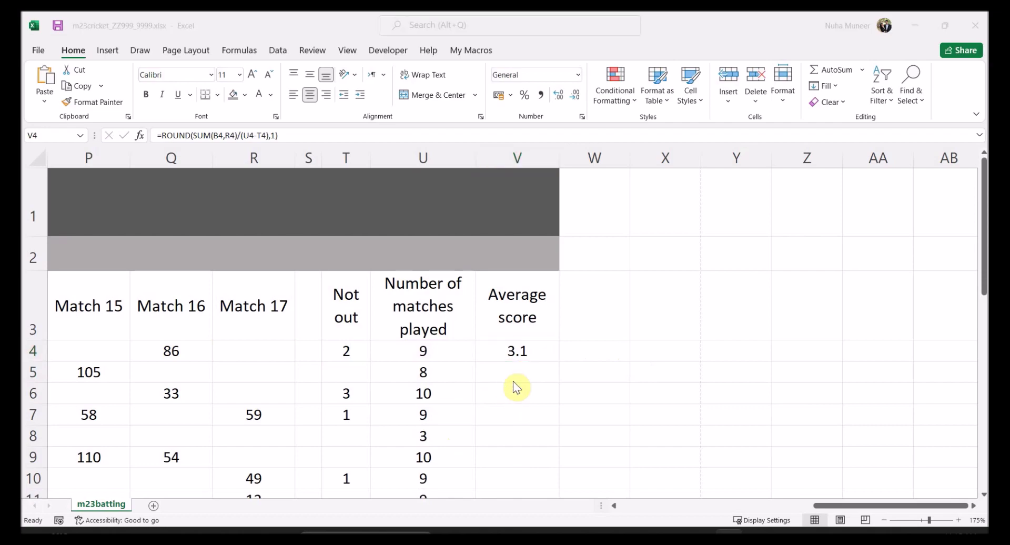
Underline '5 matches.' in red in question 5 of the exam paper
key(alt+Tab)
scroll(404, 388, down, 1)
drag(212, 346, 577, 341)
click(450, 342)
drag(657, 342, 788, 347)
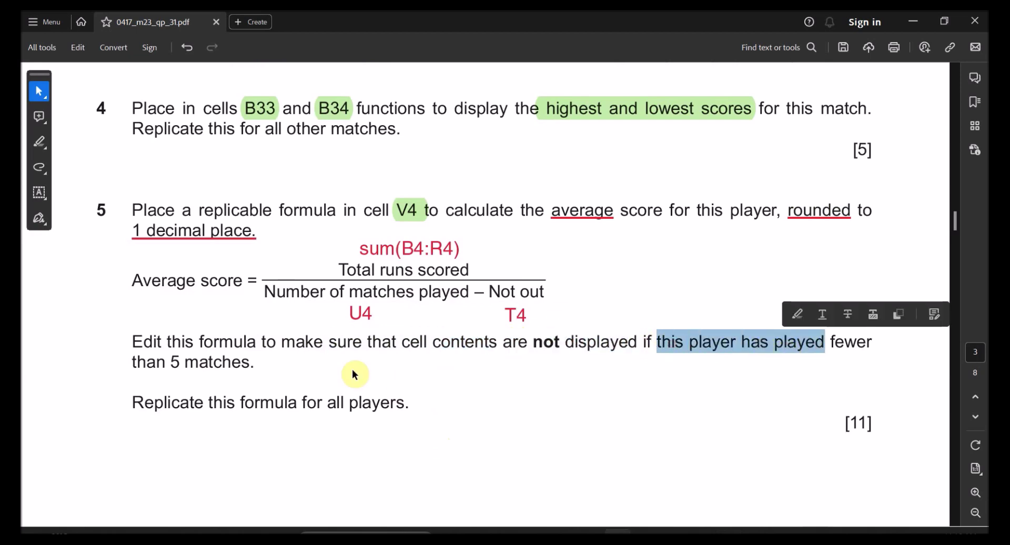
drag(170, 362, 260, 364)
click(292, 329)
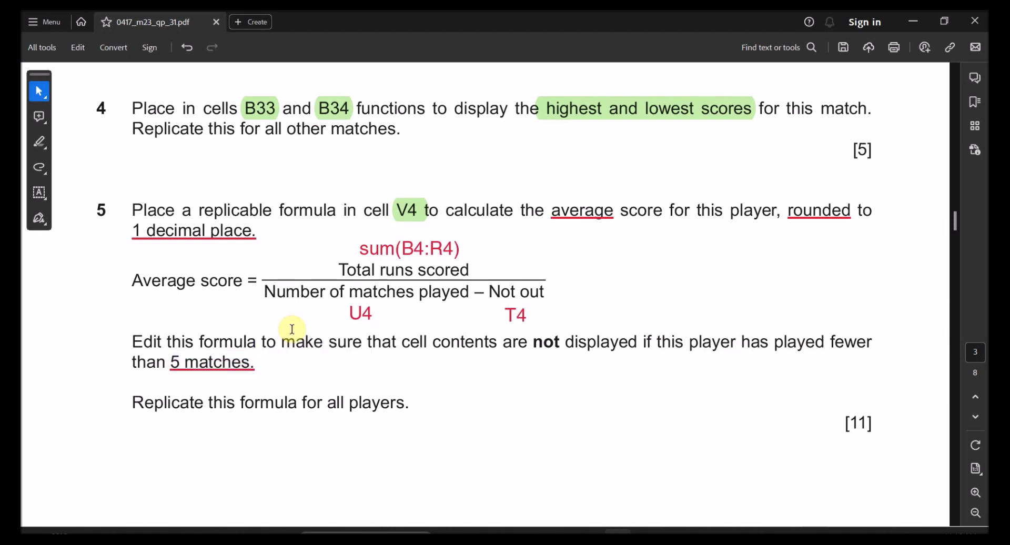
Wrap V4's rounded average in IF(U4<5,"",...) to blank players under 5 matches
key(alt+Tab)
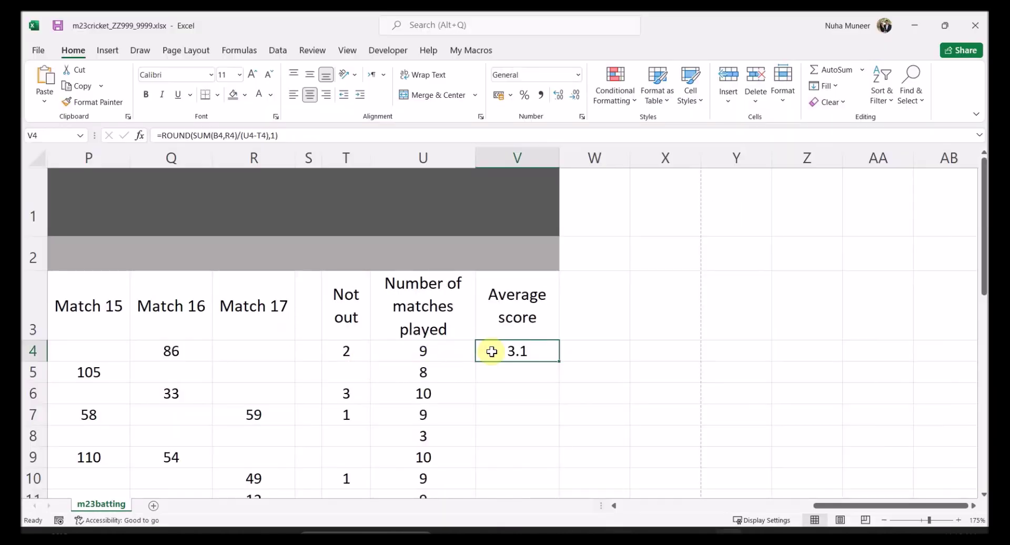
double_click(488, 349)
click(413, 350)
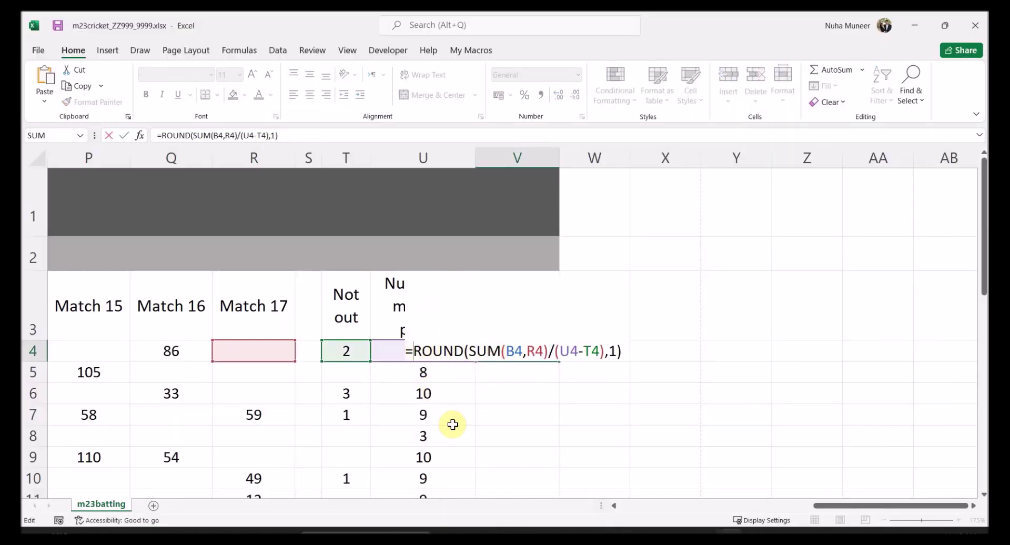
text(if()
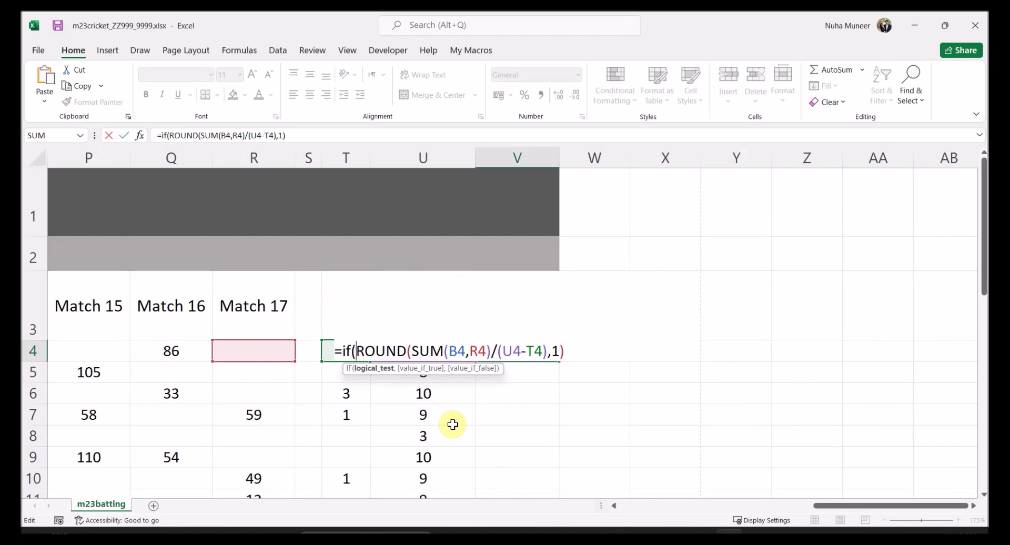
text(U4)
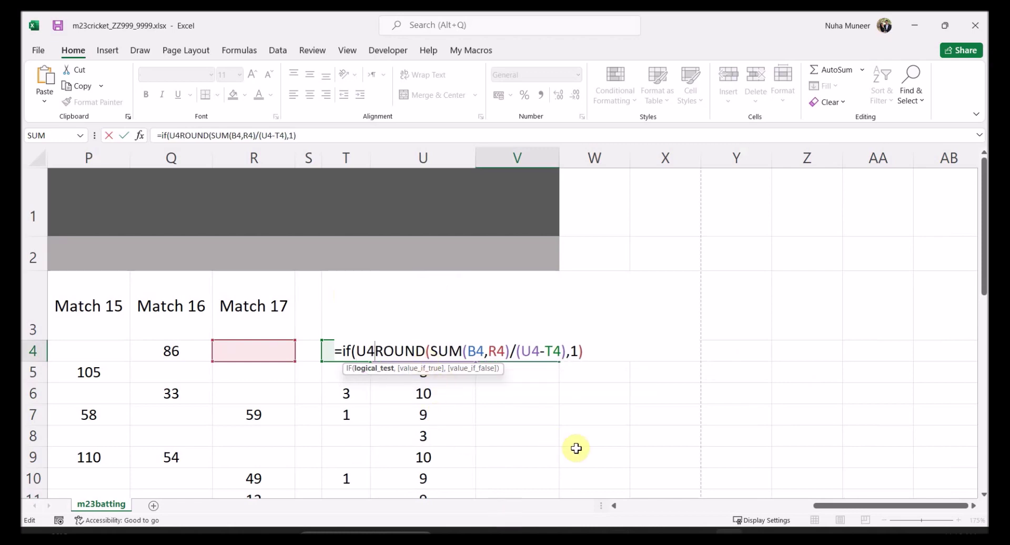
text(<)
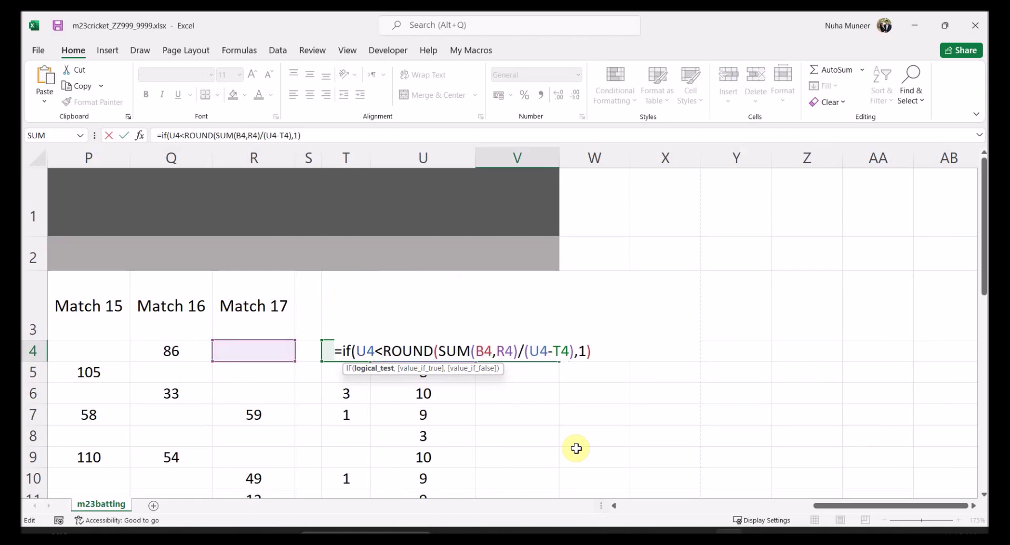
text(5)
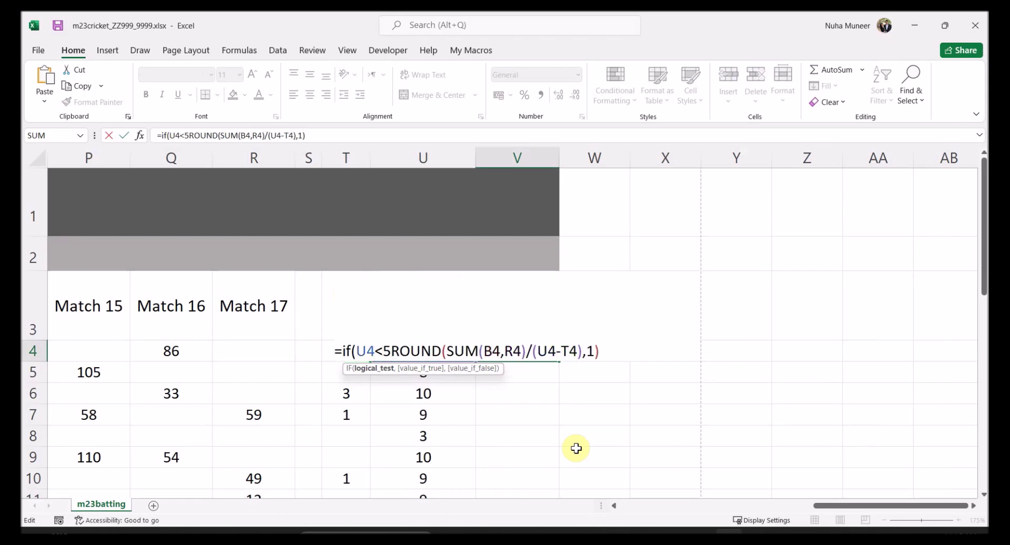
key(alt+Tab)
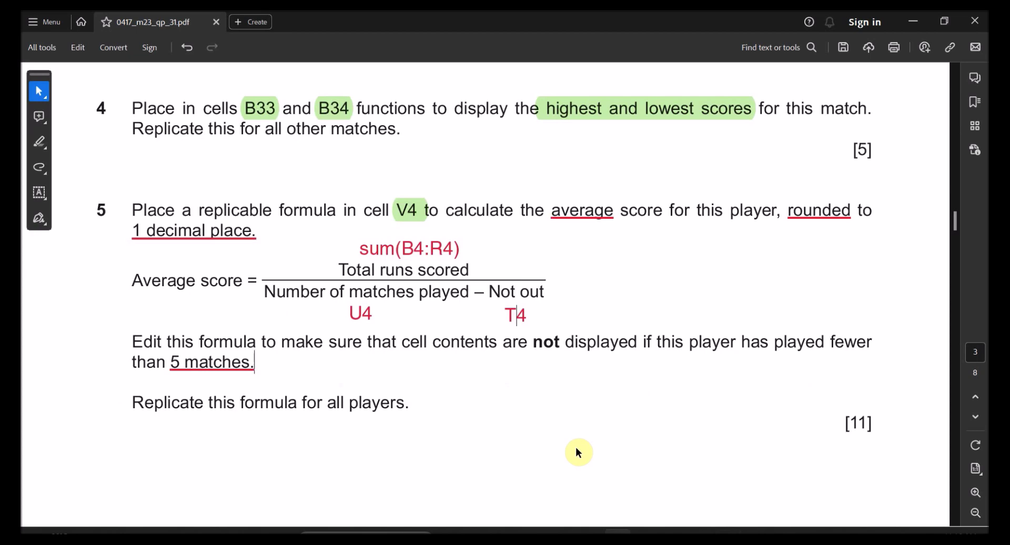
key(alt+Tab)
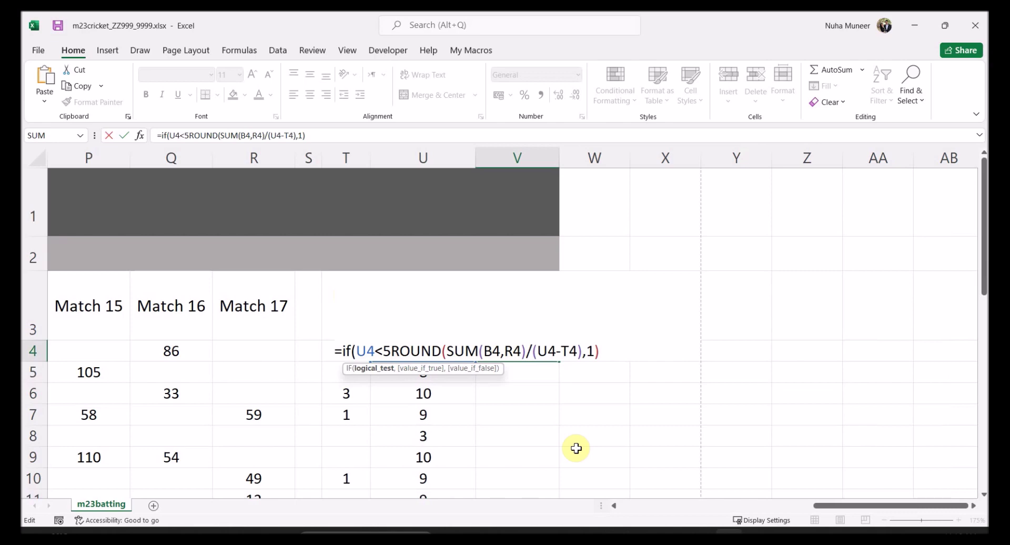
text(,)
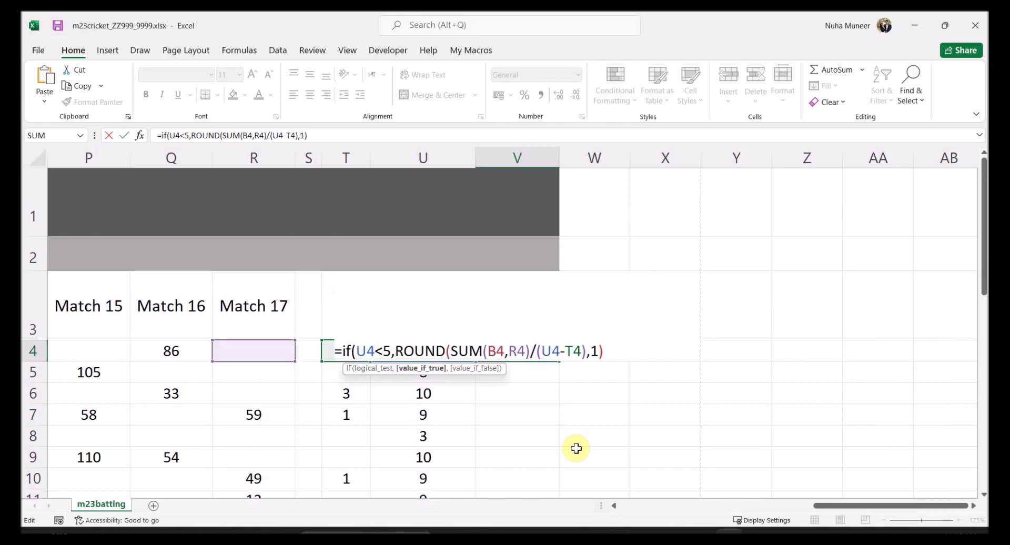
text("")
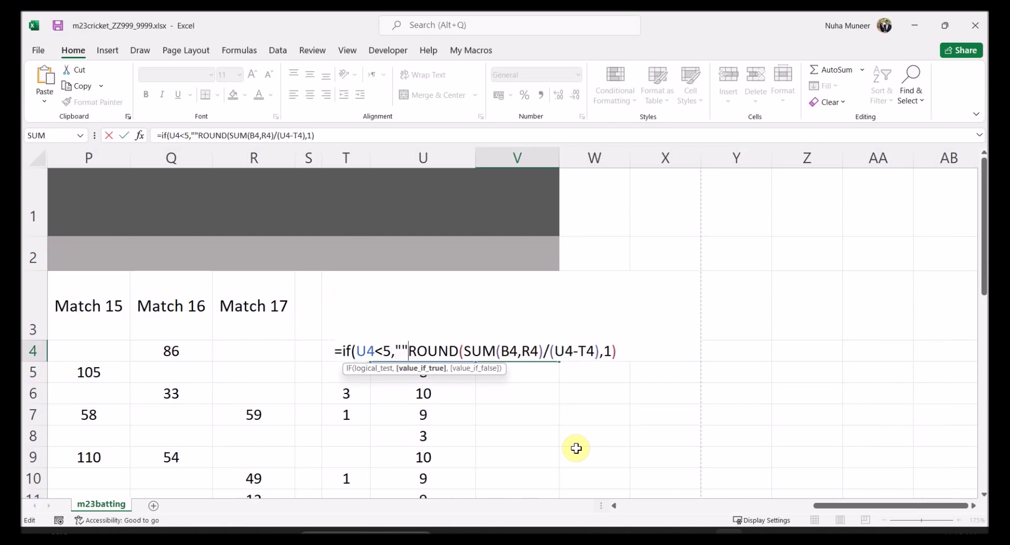
text(,)
click(623, 350)
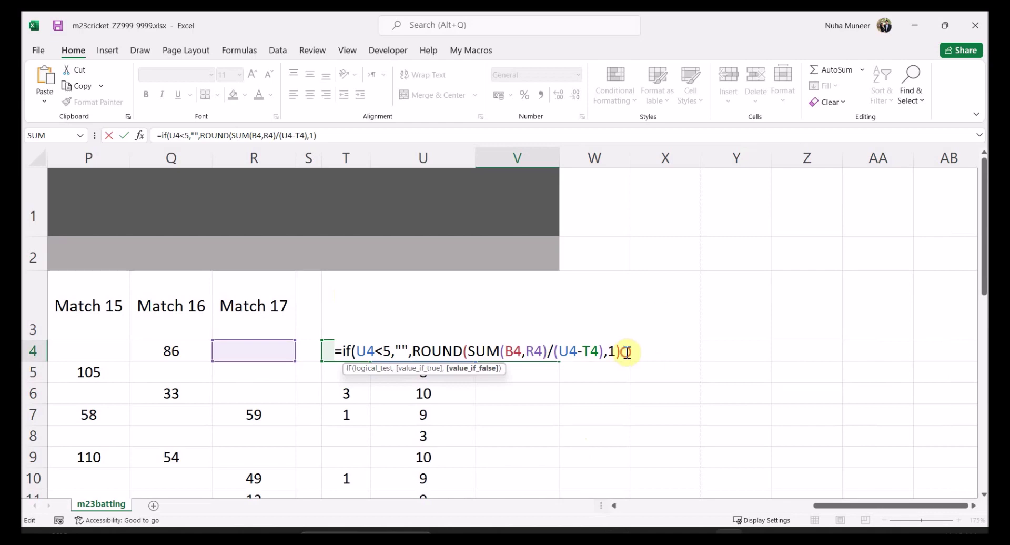
text())
key(Return)
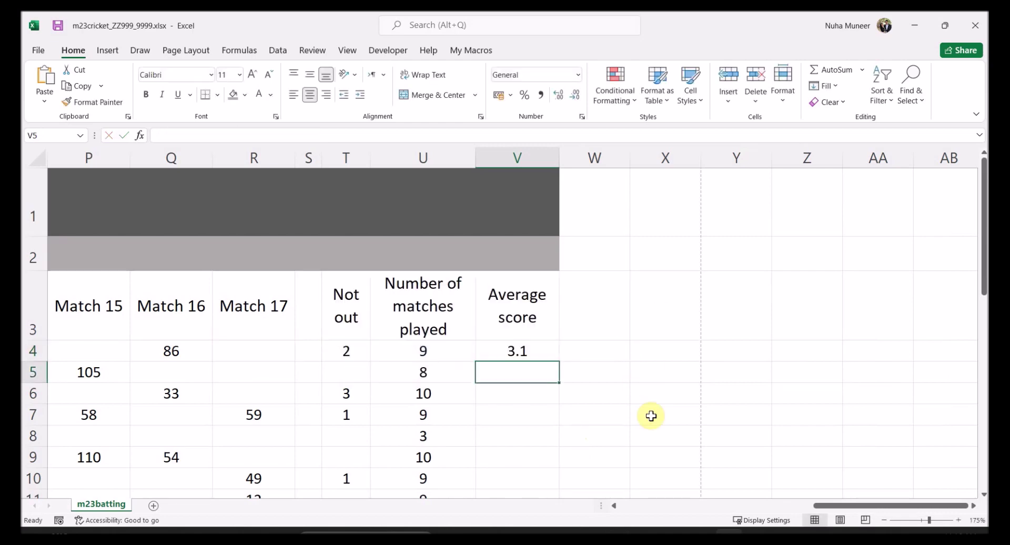
click(516, 355)
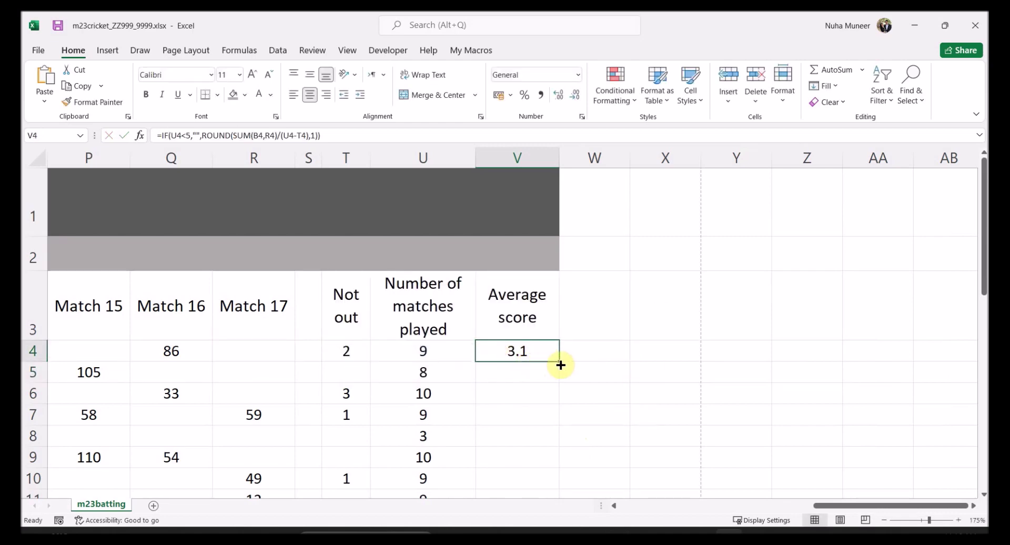
Correct V4's SUM range from B4,R4 to B4:R4, showing 82.1
double_click(529, 351)
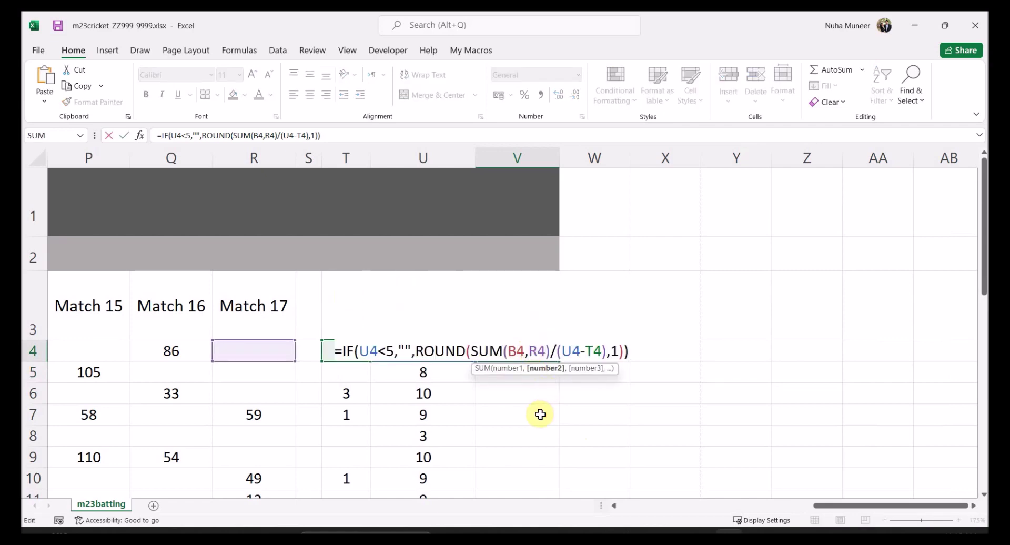
key(BackSpace)
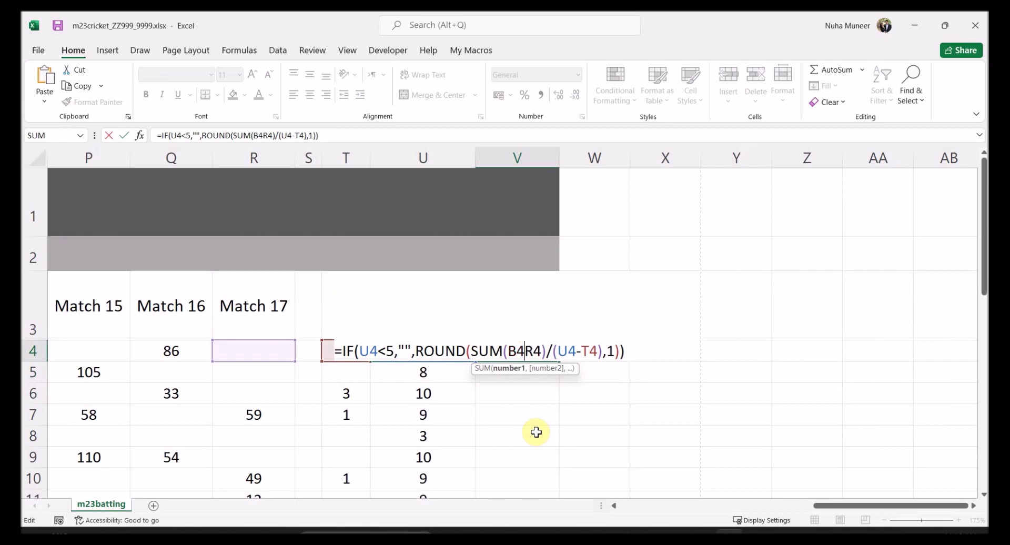
text(:)
key(Return)
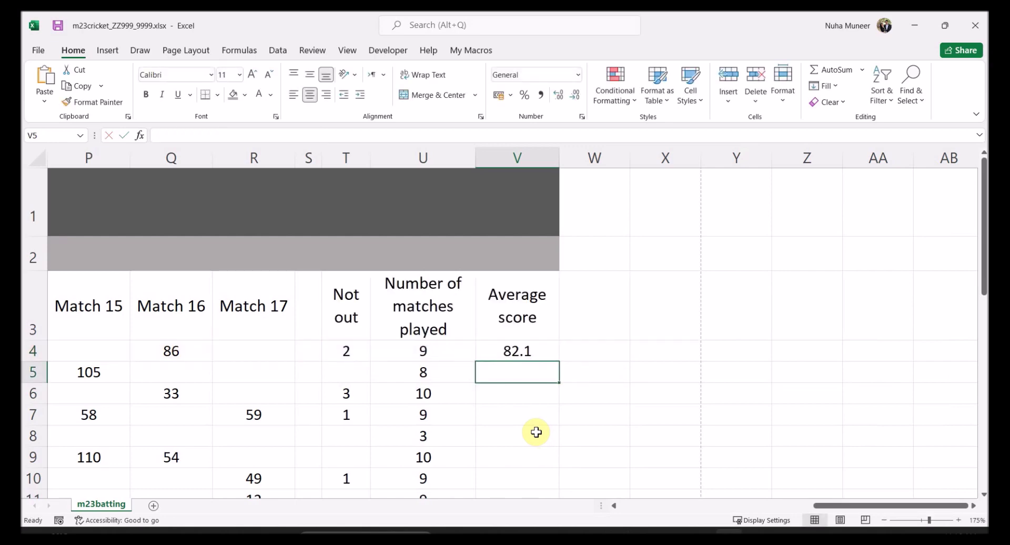
click(516, 349)
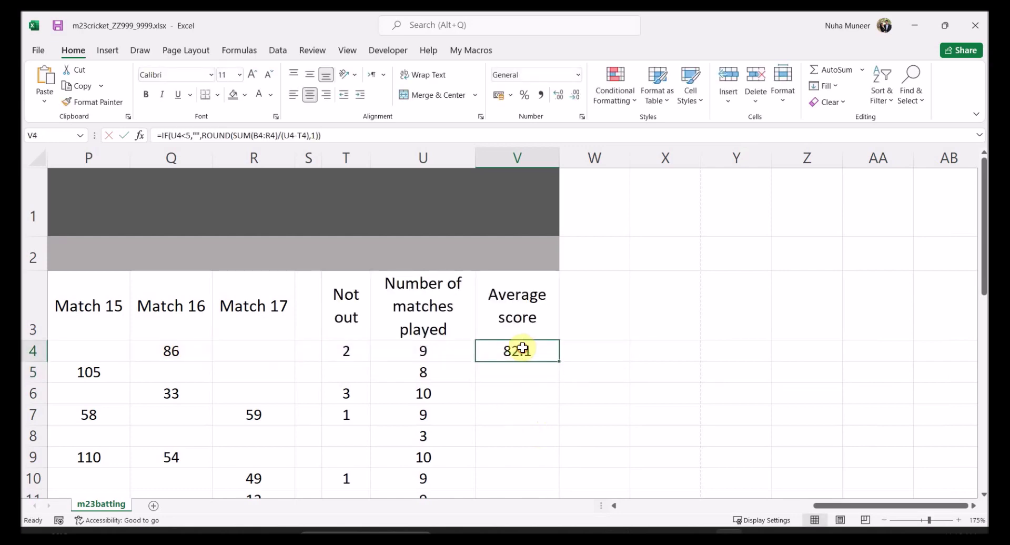
Fill the V4 average formula down column V for all players
double_click(559, 364)
scroll(616, 381, down, 3)
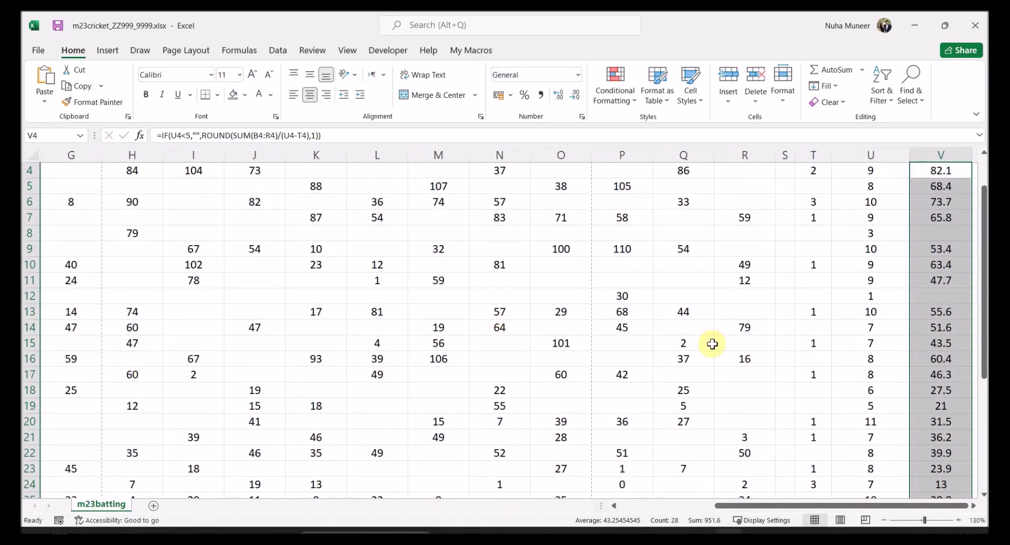
scroll(713, 344, down, 3)
key(alt+Tab)
scroll(515, 322, down, 3)
scroll(515, 322, down, 3)
Select question 6's print-with-formulae and row/column-headings requirements in the PDF, then return to Excel
drag(235, 194, 342, 197)
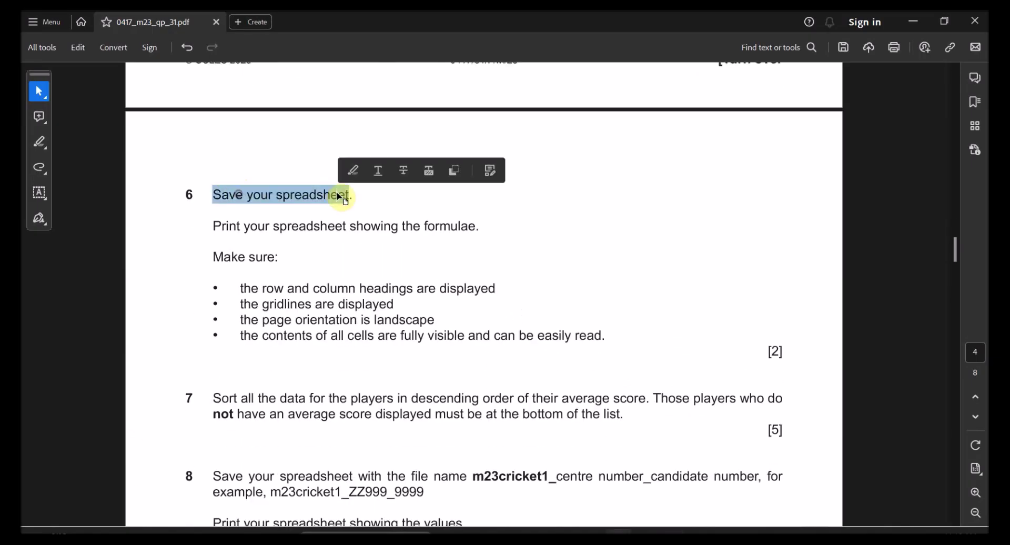
drag(248, 226, 473, 227)
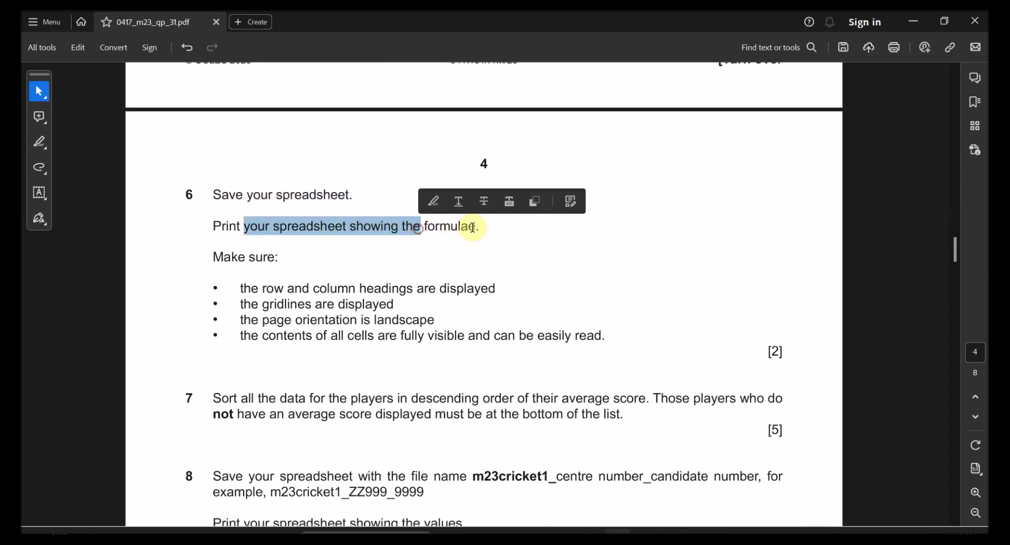
drag(241, 288, 414, 290)
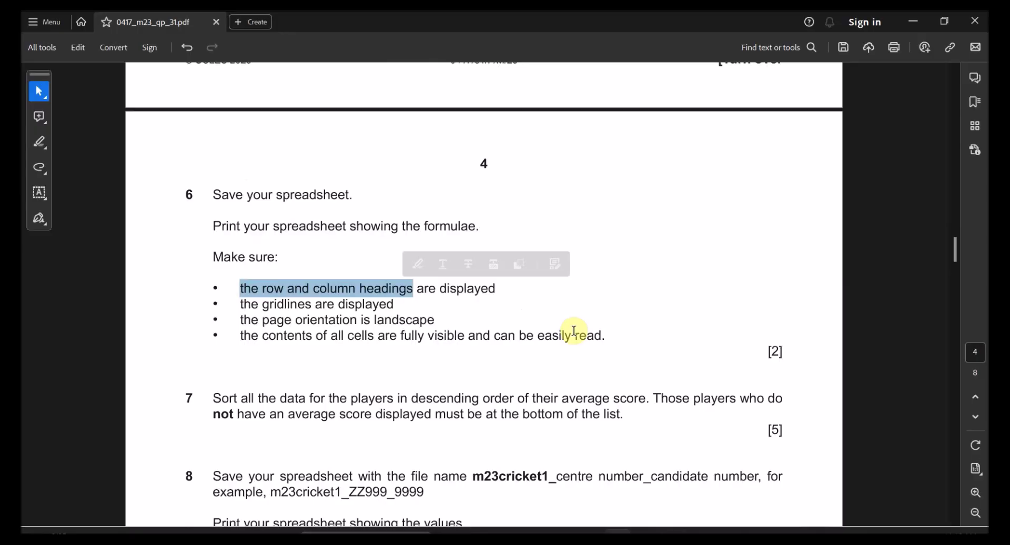
key(alt+Tab)
scroll(534, 296, down, 2)
Select the whole sheet, switch on Show Formulas, and auto-fit every column to the formulas
click(29, 149)
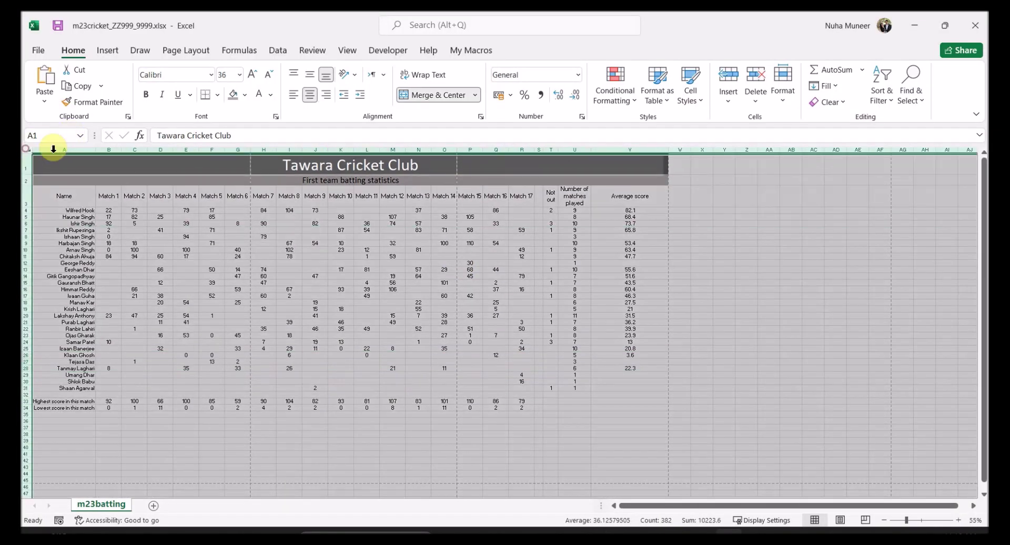
double_click(91, 152)
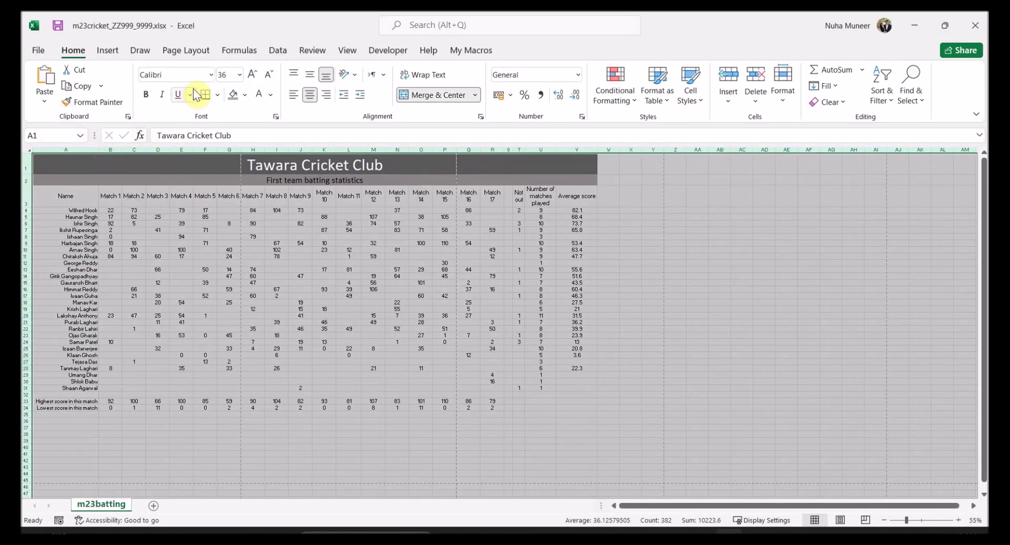
click(240, 50)
click(634, 69)
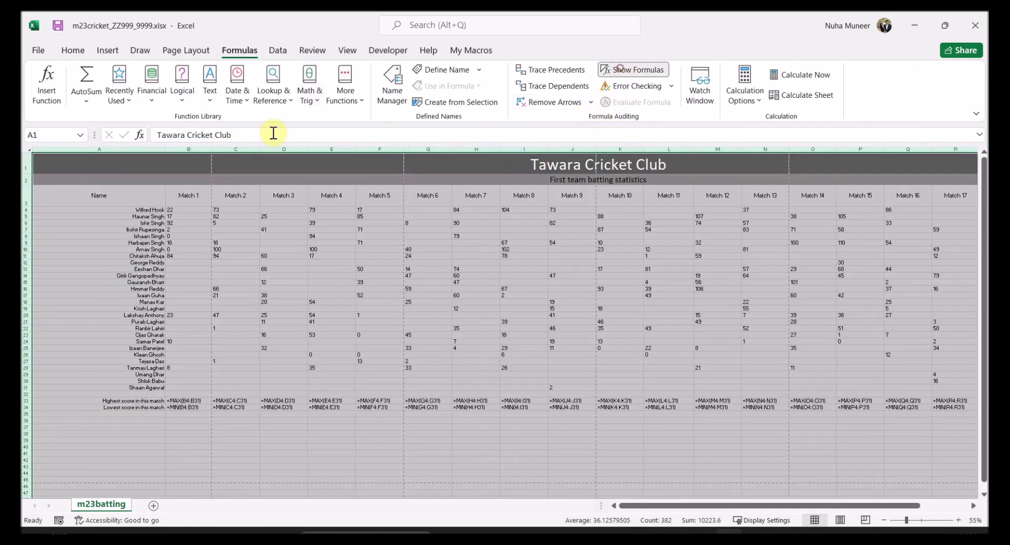
double_click(210, 149)
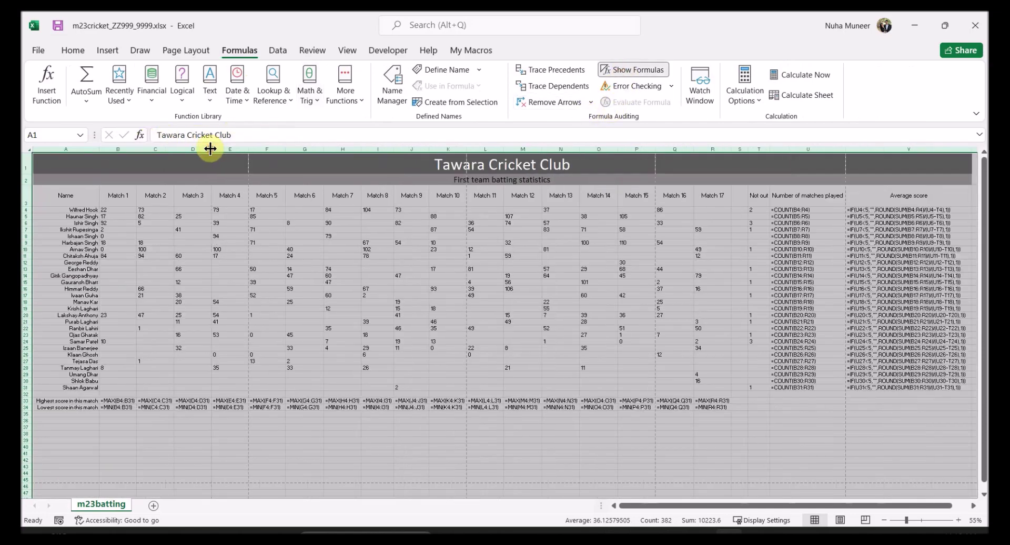
scroll(637, 271, down, 1)
scroll(532, 273, up, 1)
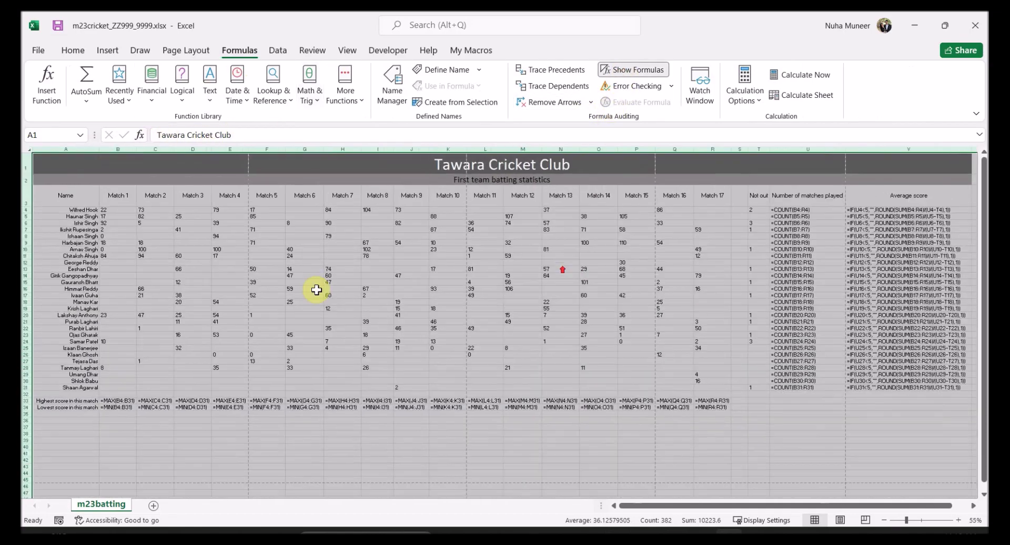
Open Page Setup from the print preview and check the question's column-headings requirement
click(41, 51)
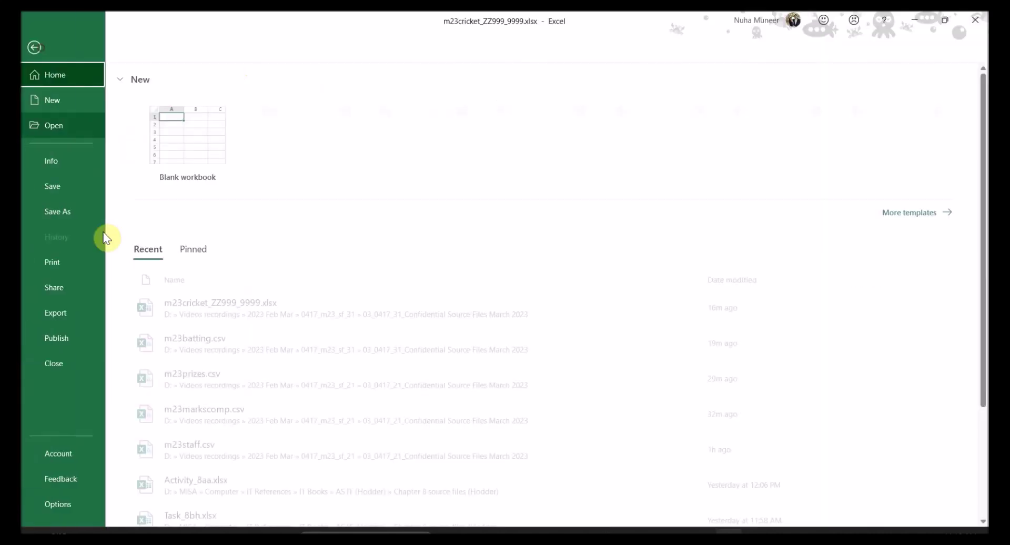
click(77, 266)
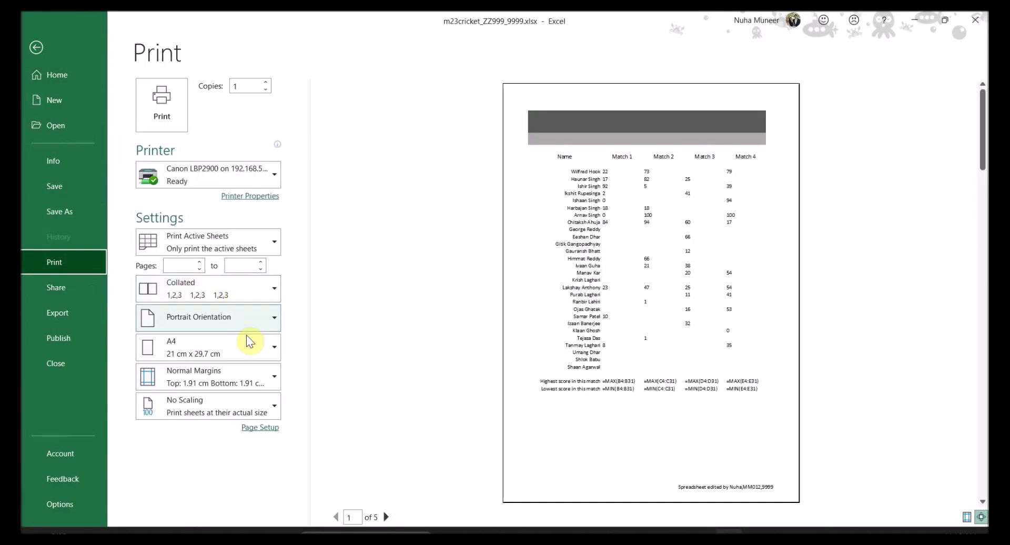
click(259, 428)
click(344, 391)
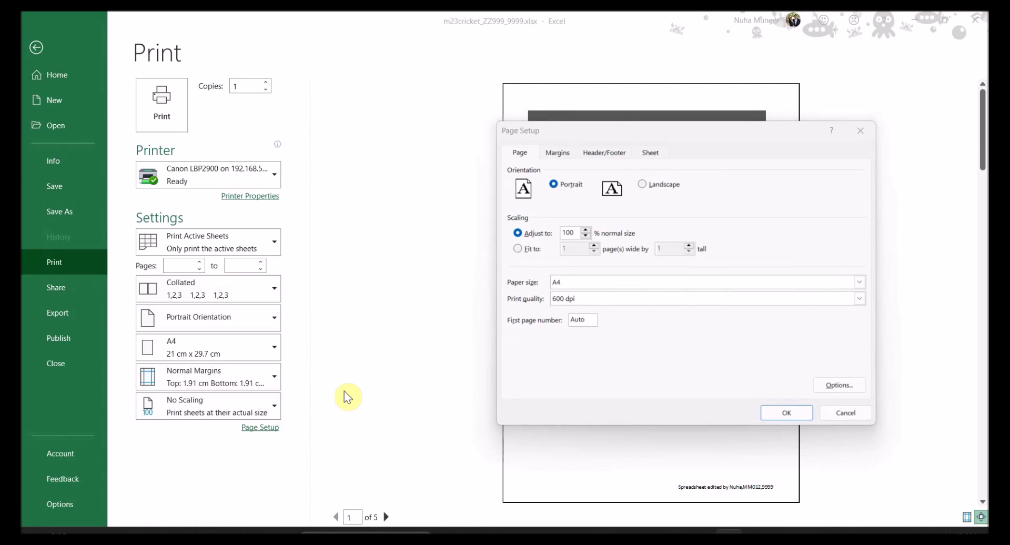
key(alt+Tab)
drag(310, 291, 495, 291)
key(alt+Tab)
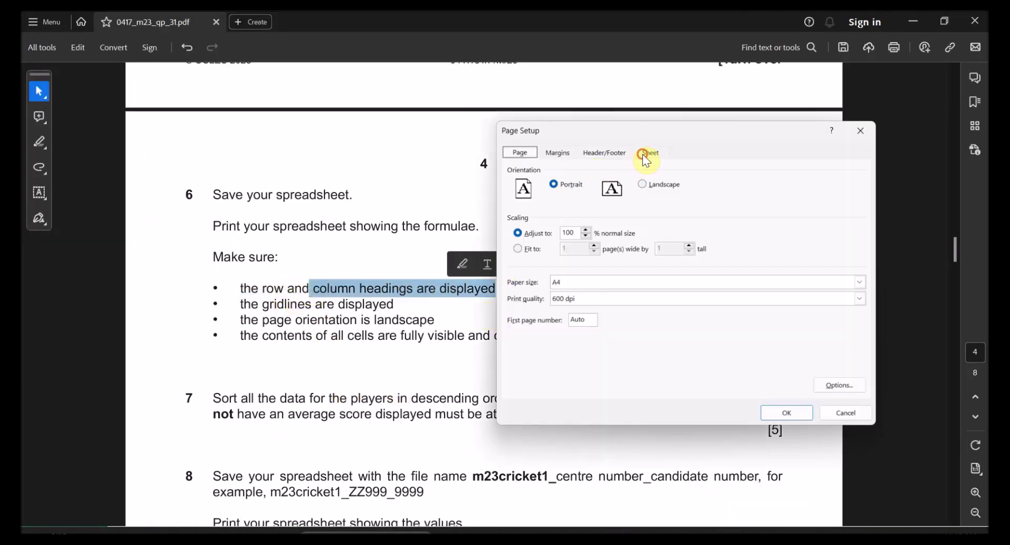
On the Sheet tab, turn on printing of row and column headings and gridlines
click(644, 153)
drag(640, 138, 543, 157)
click(427, 307)
key(alt+Tab)
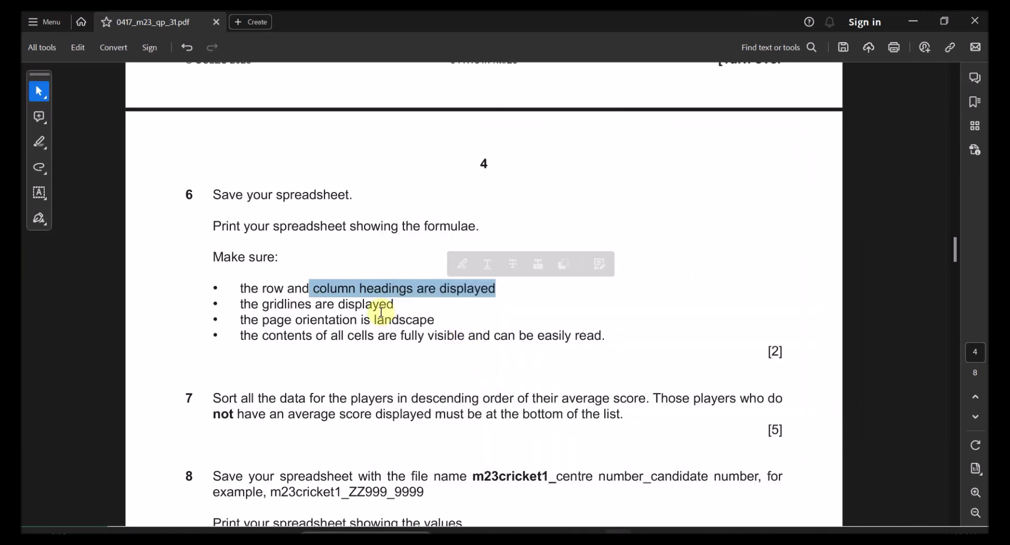
drag(263, 305, 393, 306)
key(alt+Tab)
click(431, 264)
drag(563, 154, 732, 92)
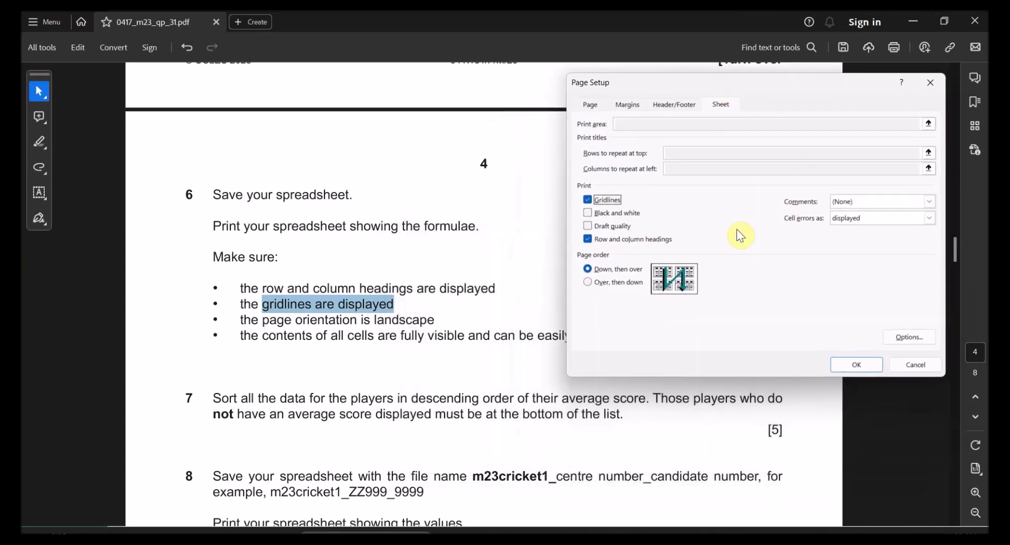
Set the page orientation to landscape and apply the page setup
click(588, 108)
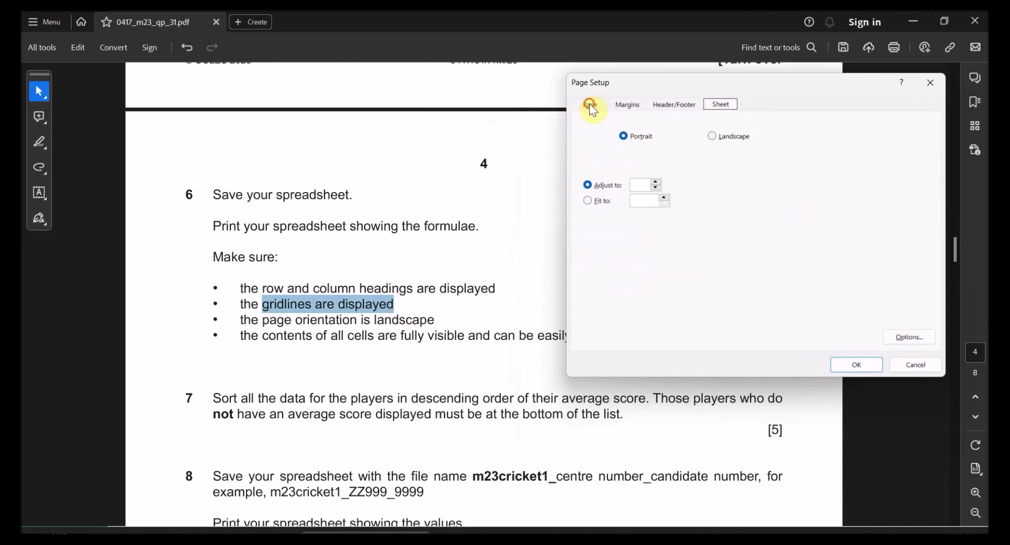
click(725, 139)
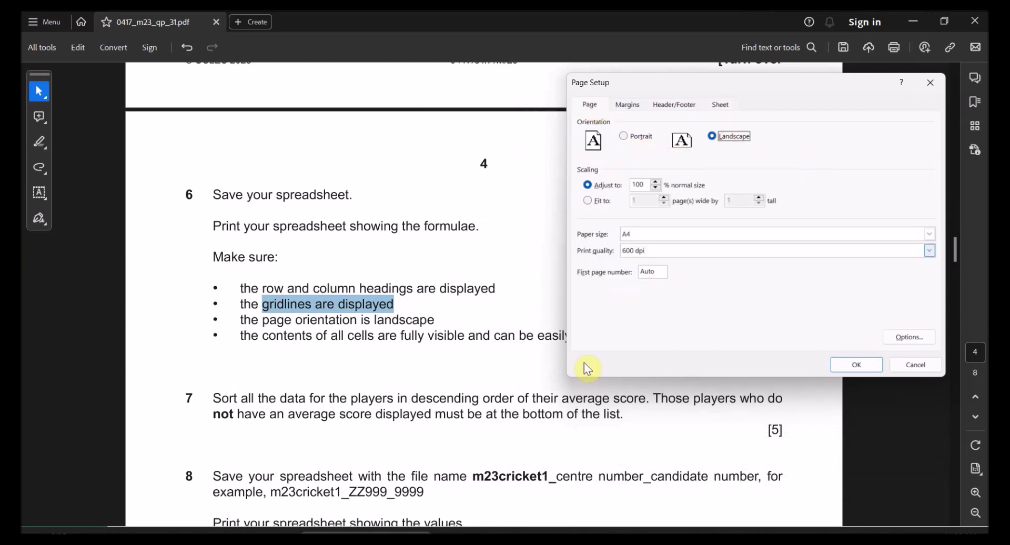
drag(714, 82, 699, 112)
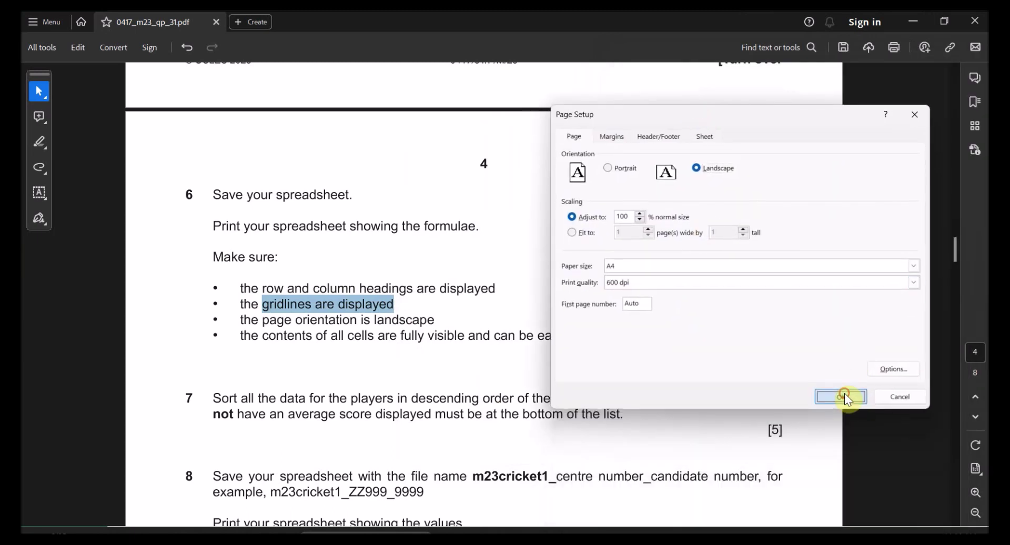
click(846, 398)
key(alt+Tab)
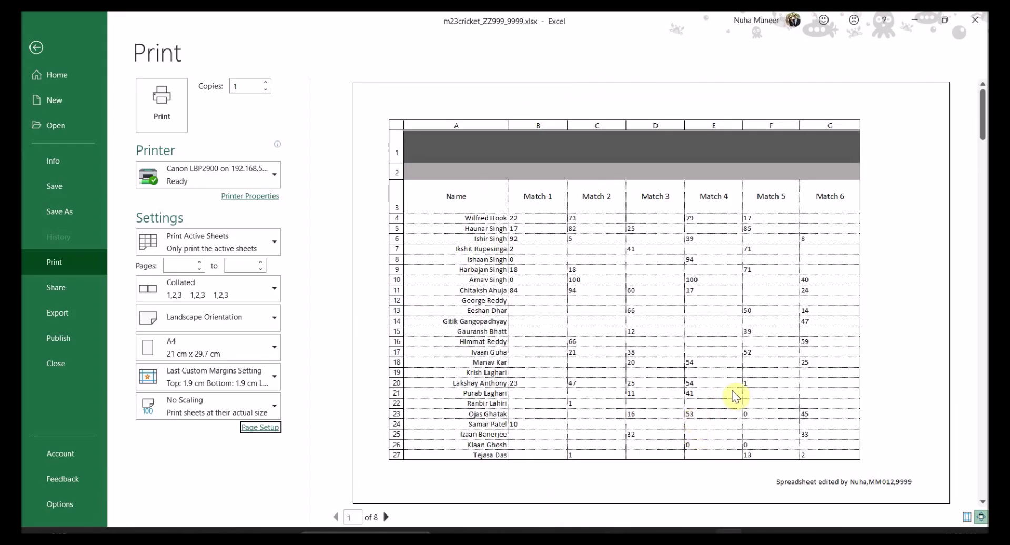
Scroll through the eight-page landscape formula print preview
scroll(732, 392, down, 3)
scroll(736, 398, up, 2)
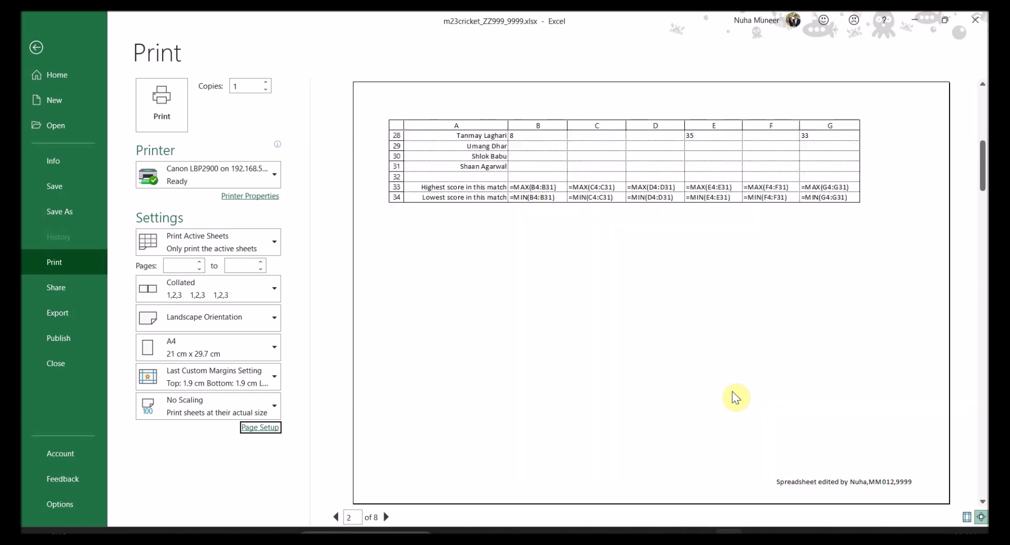
scroll(735, 398, down, 3)
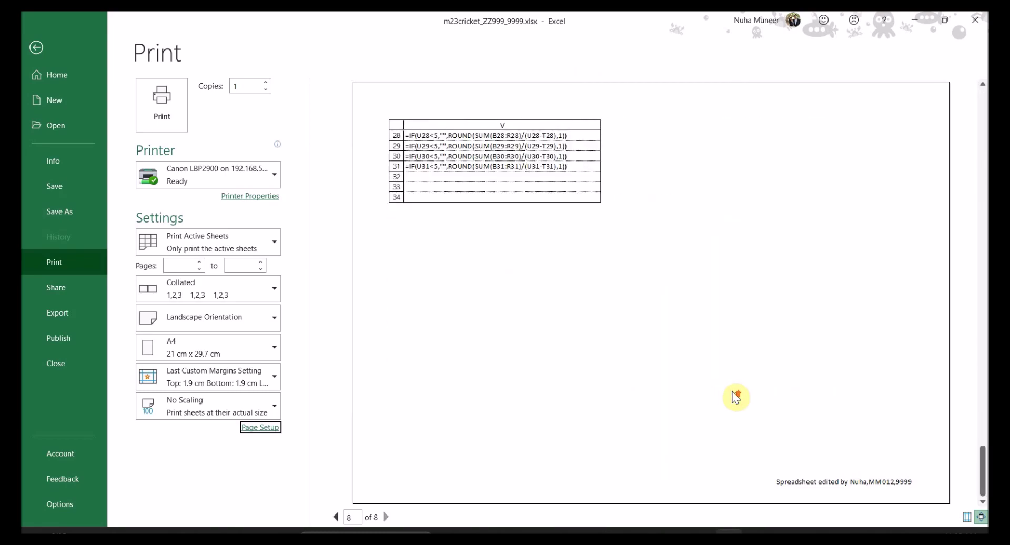
Mark the fully-visible-cells requirement in the question paper, then bring up question 7
key(alt+Tab)
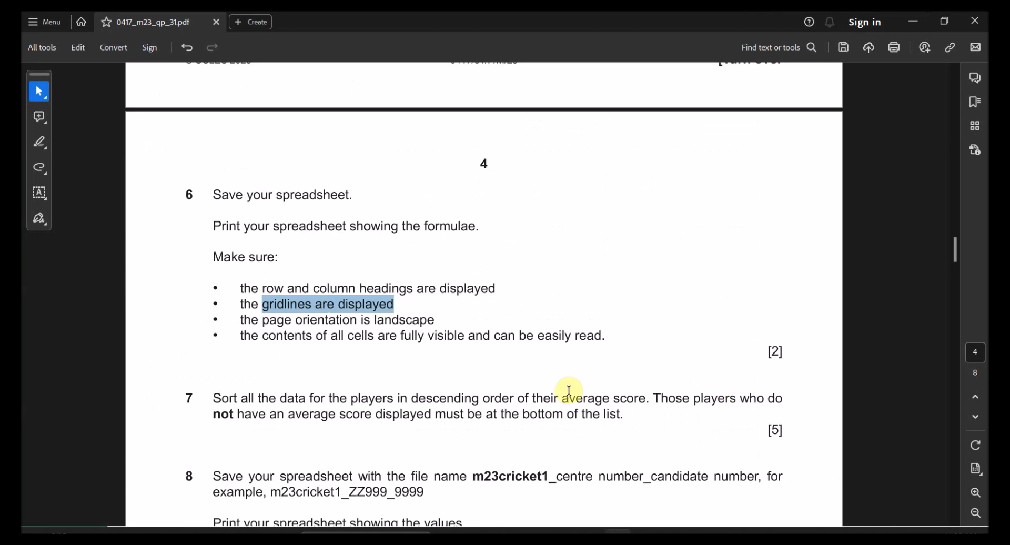
click(318, 318)
drag(375, 336, 523, 335)
click(426, 341)
key(alt+Tab)
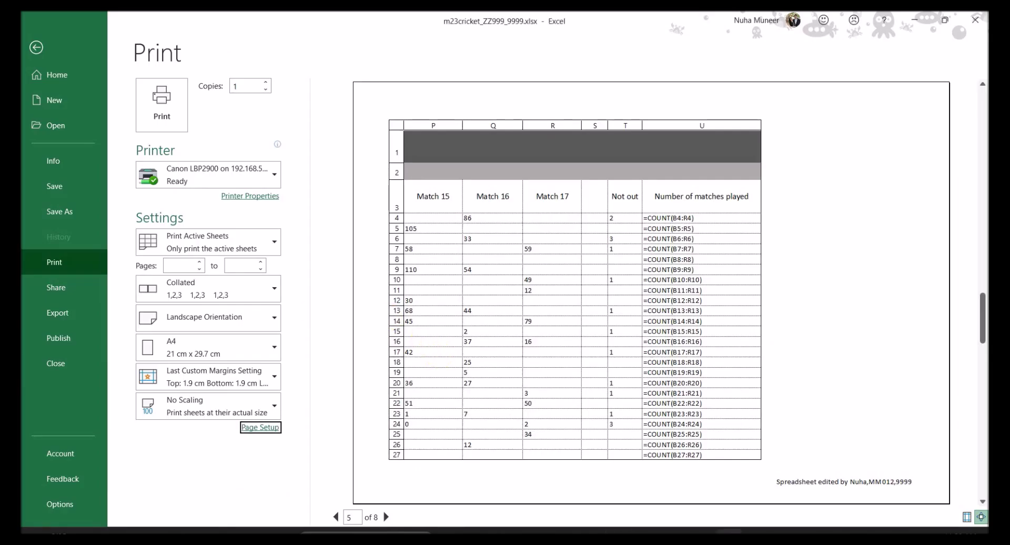
key(alt+Tab)
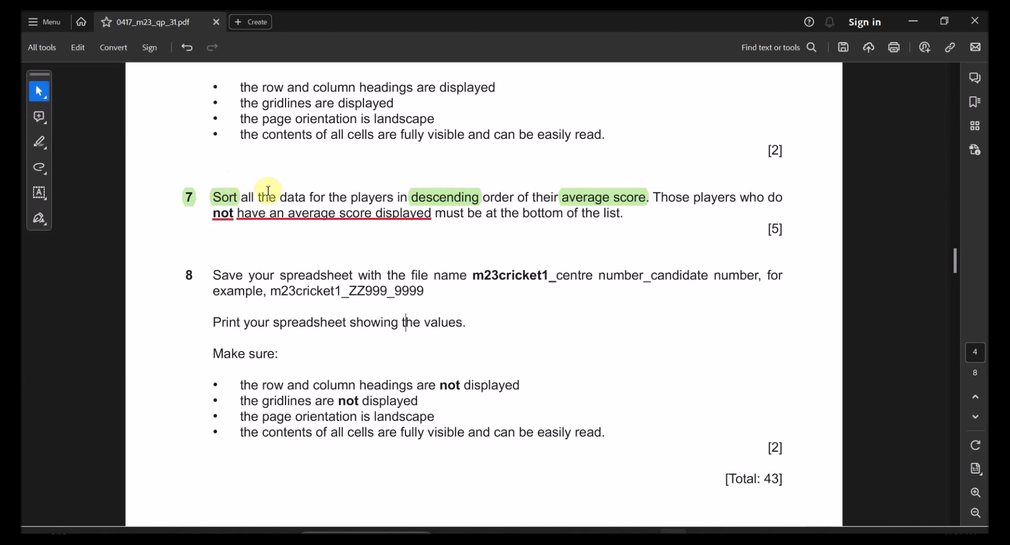
Select question 7's existing highlights and red underline, then highlight 'bottom of the list.' in green
drag(268, 191, 409, 202)
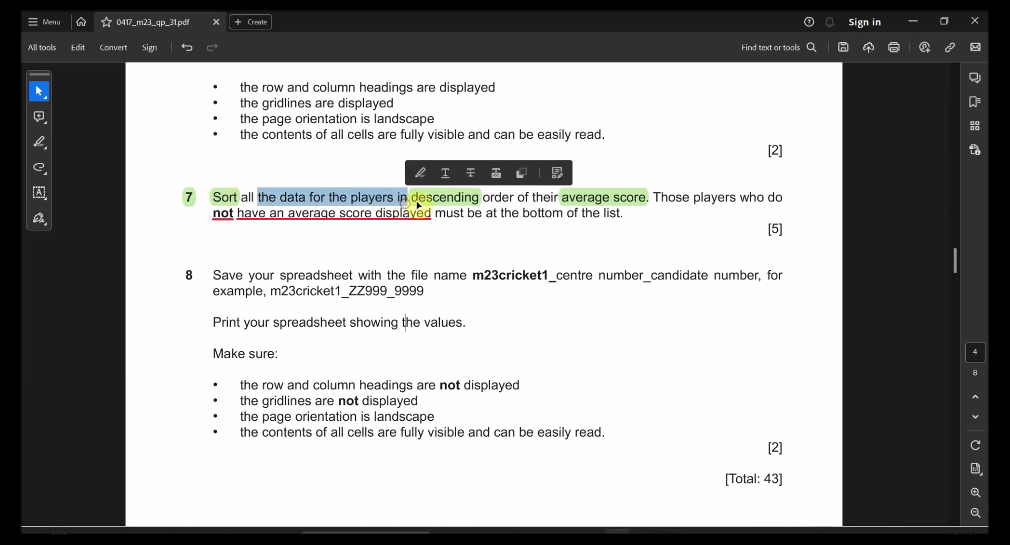
click(424, 197)
click(607, 198)
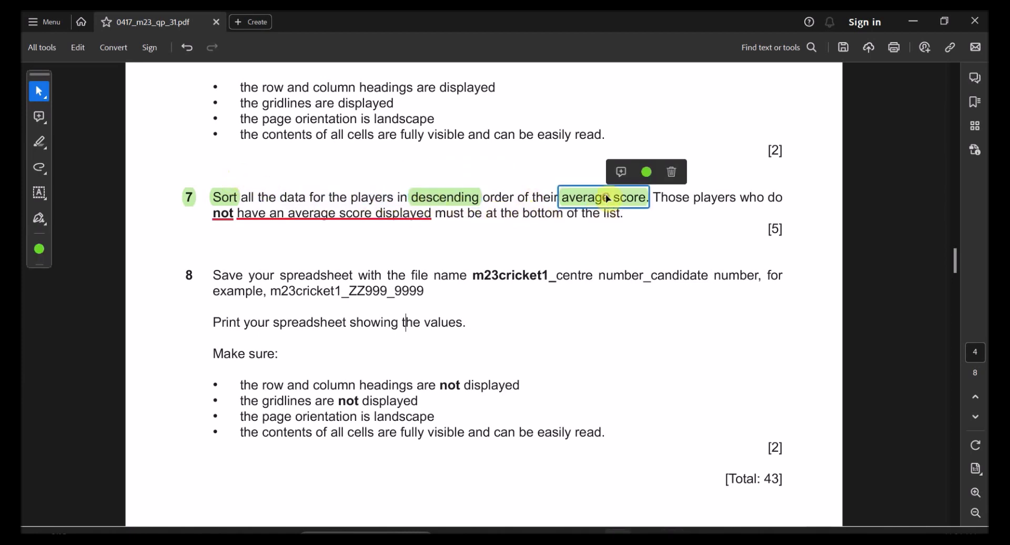
click(222, 213)
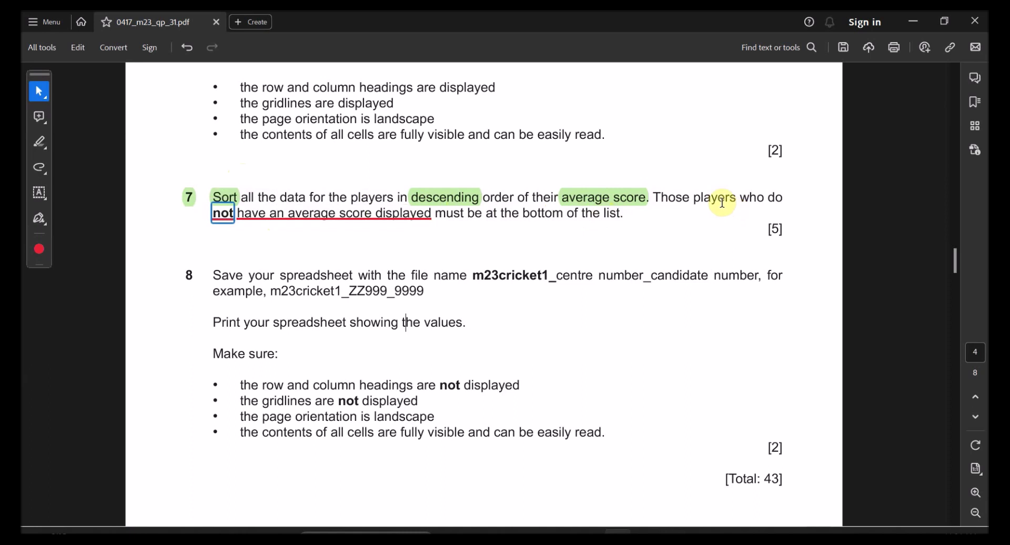
drag(523, 213, 627, 211)
click(642, 188)
Turn off Show Formulas and auto-fit every column of the whole batting sheet
key(alt+Tab)
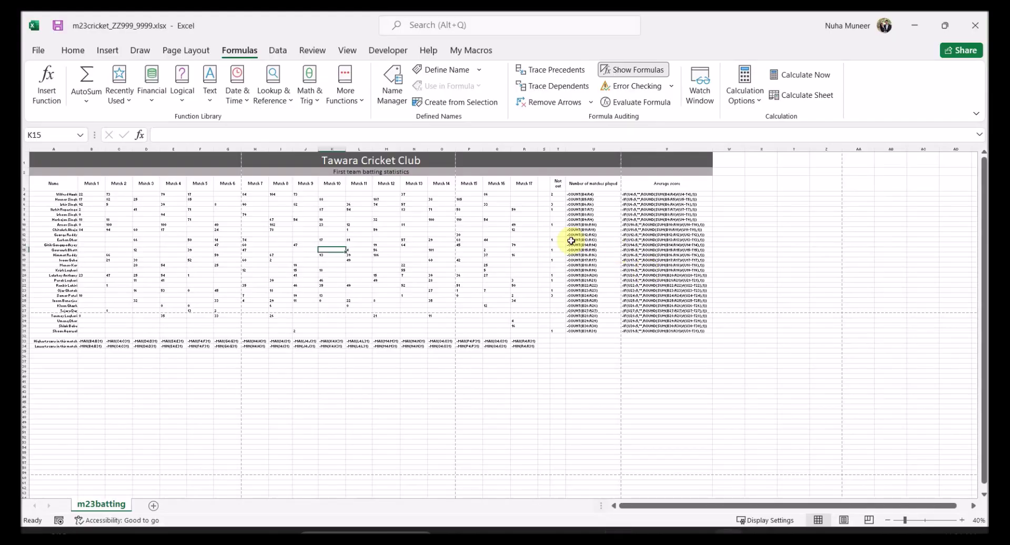
click(643, 73)
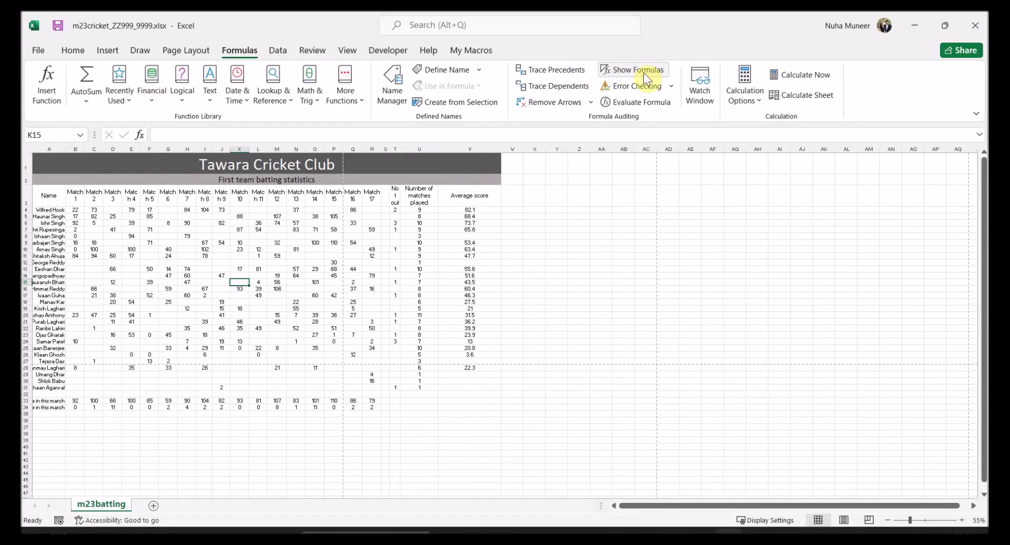
click(36, 144)
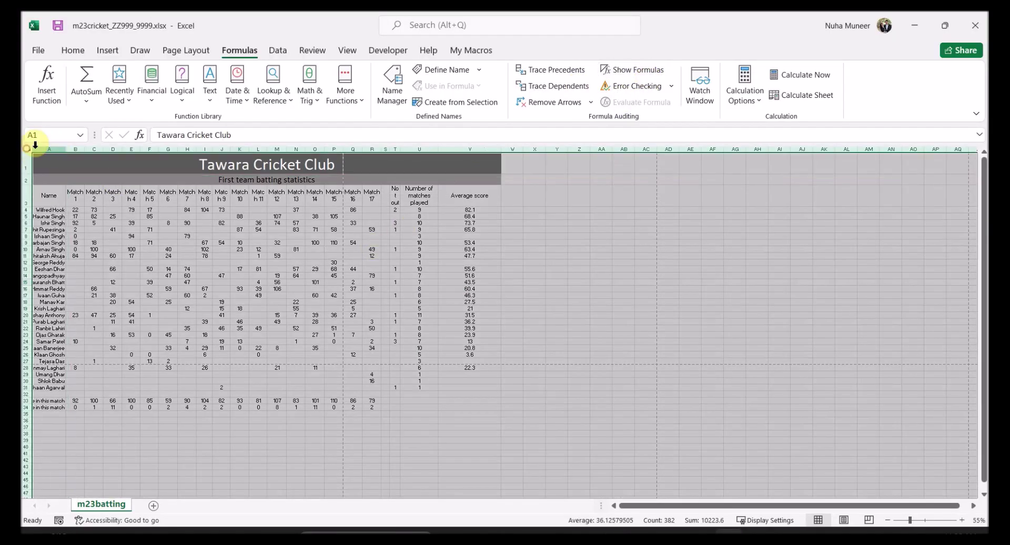
double_click(67, 149)
click(250, 289)
scroll(252, 289, up, 3)
Select the match columns B to R and widen them all equally
drag(176, 152, 666, 190)
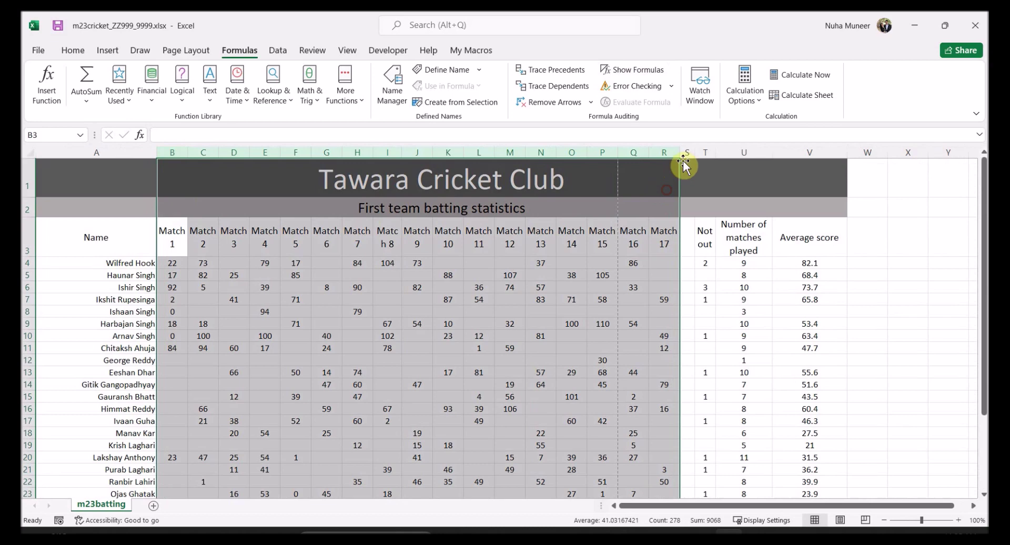
drag(681, 153, 693, 151)
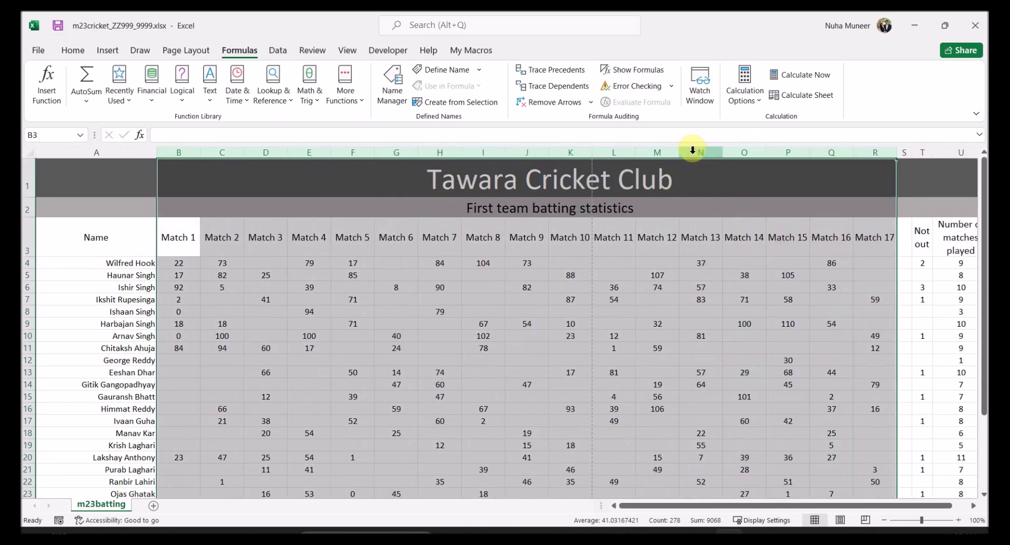
click(732, 253)
scroll(731, 252, down, 1)
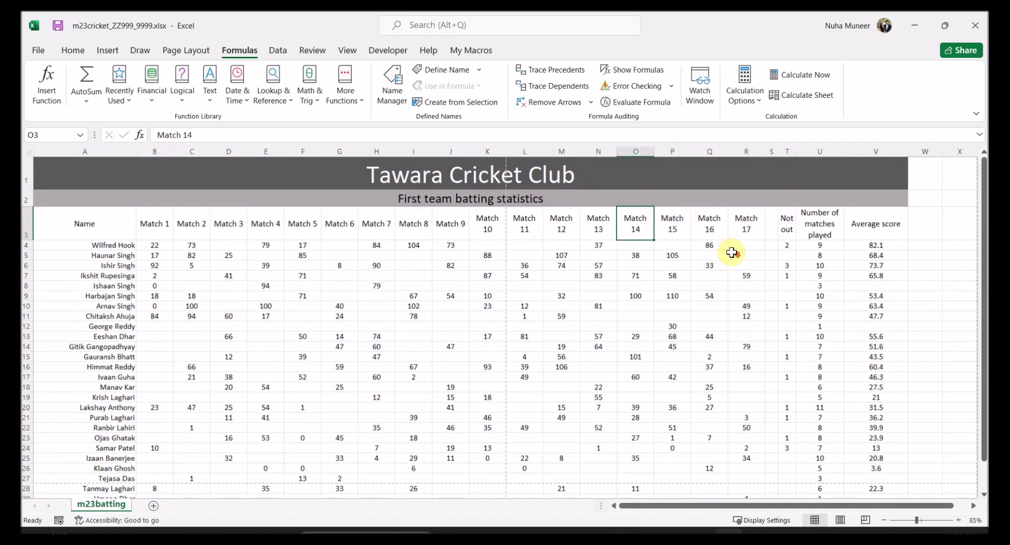
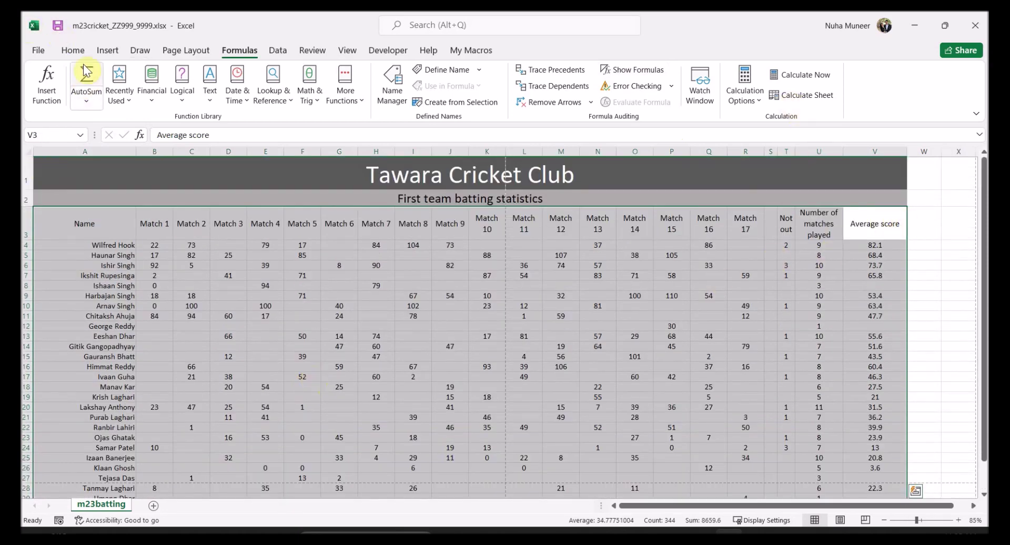
Custom-sort the batting table by column V (Average) from Largest to Smallest
click(76, 50)
click(889, 105)
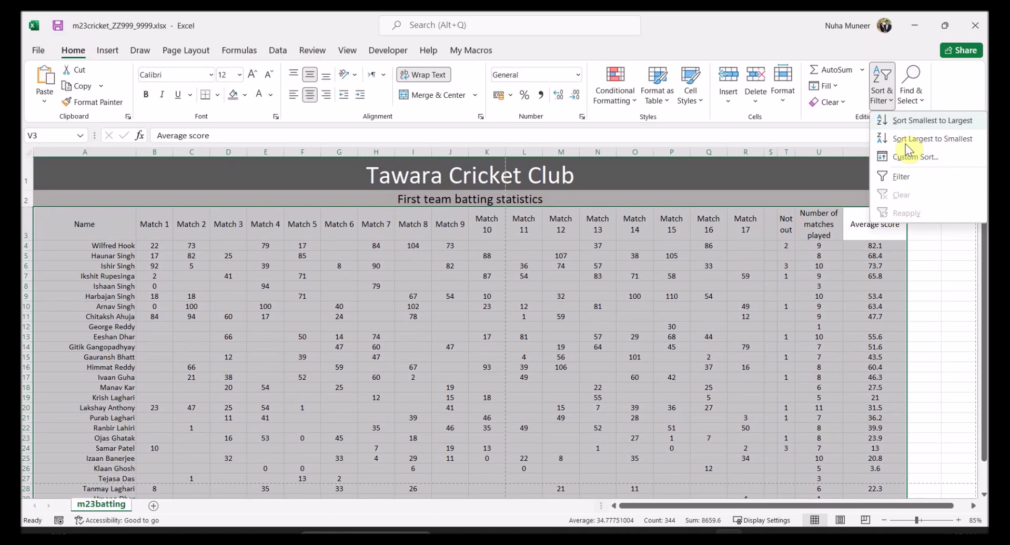
click(892, 158)
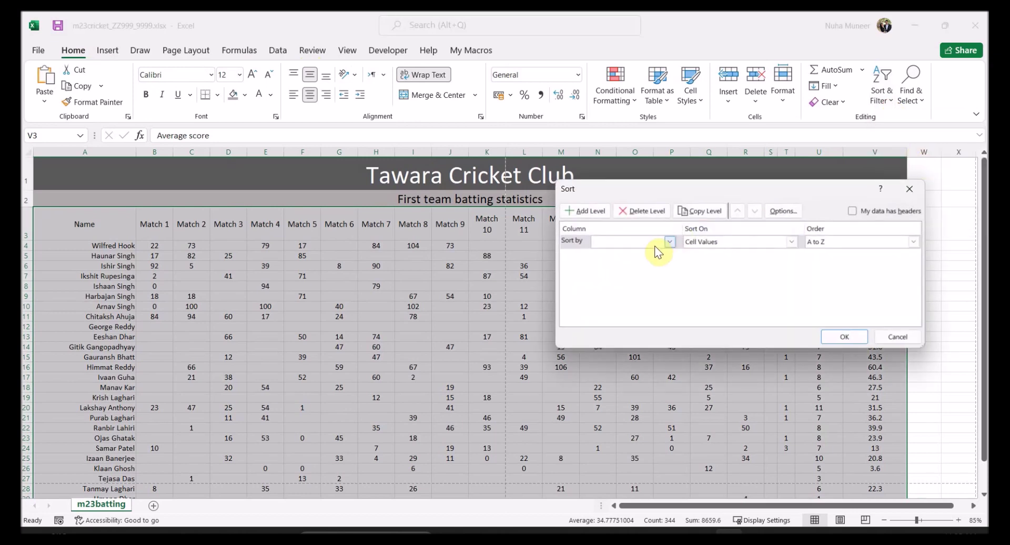
click(653, 244)
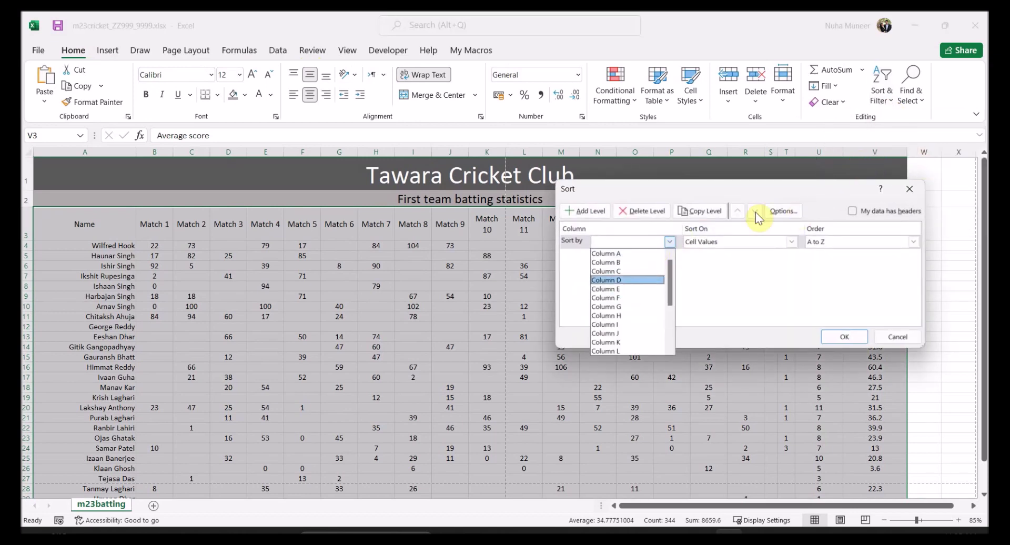
scroll(621, 337, down, 4)
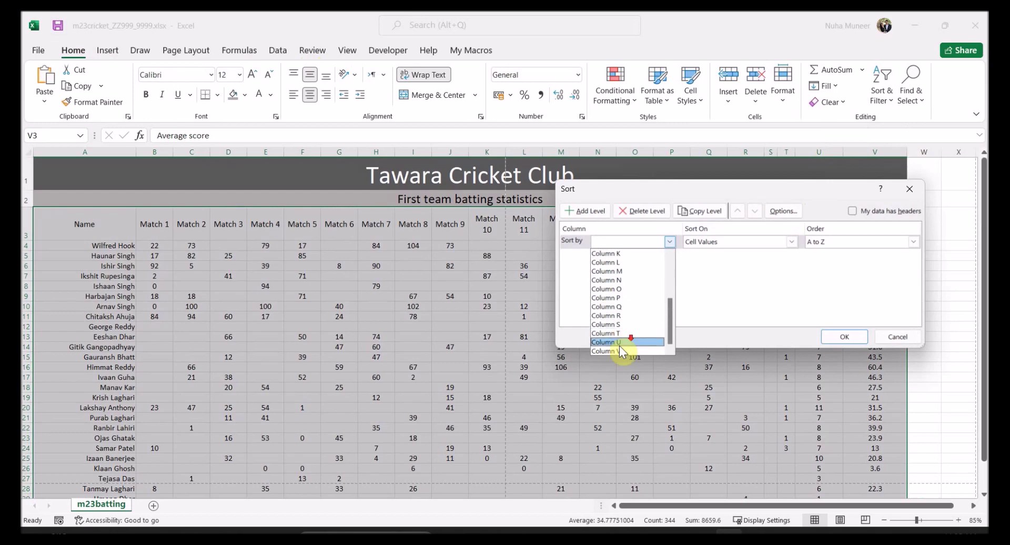
click(621, 351)
click(832, 241)
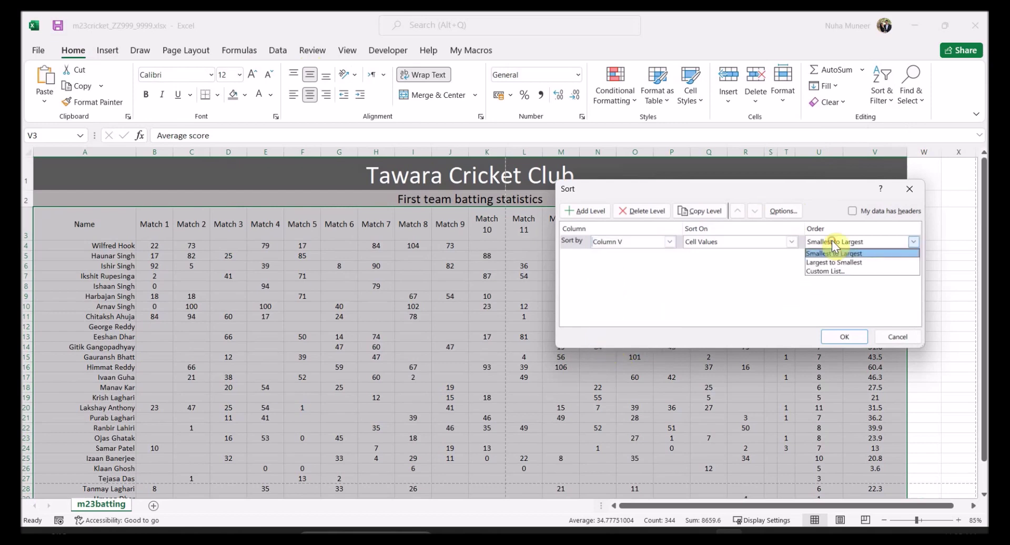
click(834, 263)
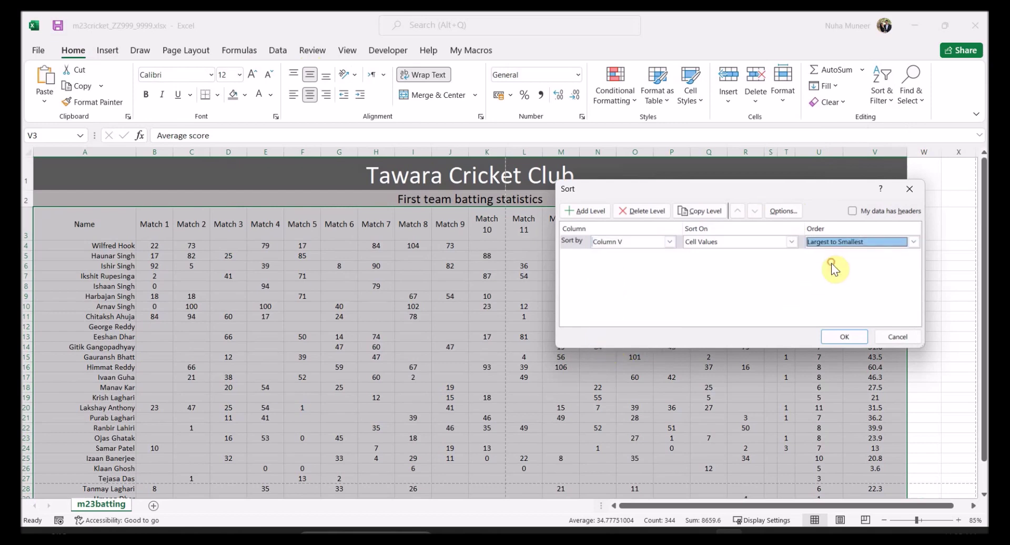
click(845, 337)
click(873, 316)
scroll(737, 377, down, 1)
scroll(790, 315, up, 1)
Select A4:V9, the six players with no average score, and cut them
drag(856, 246, 158, 295)
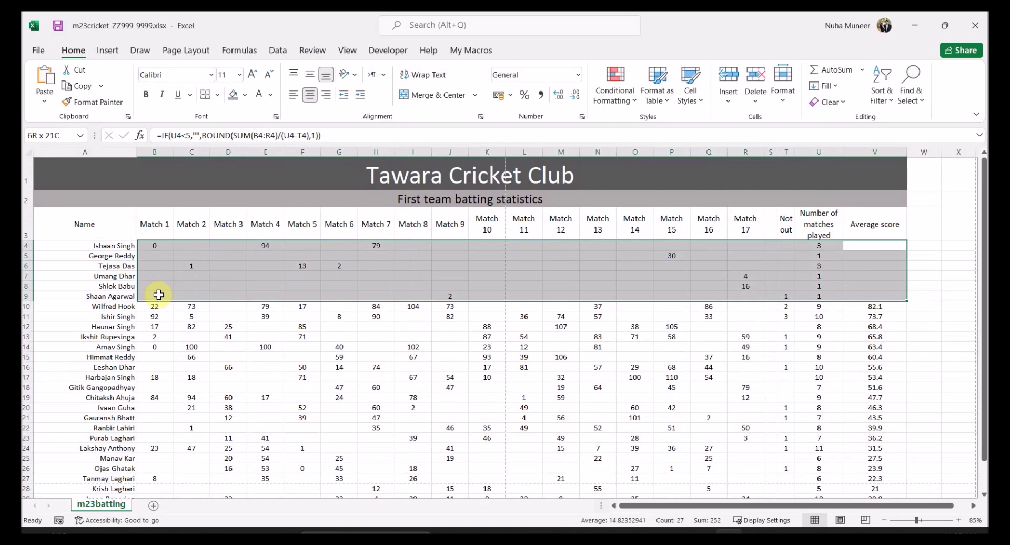
drag(156, 295, 157, 295)
scroll(469, 388, down, 1)
scroll(544, 361, up, 1)
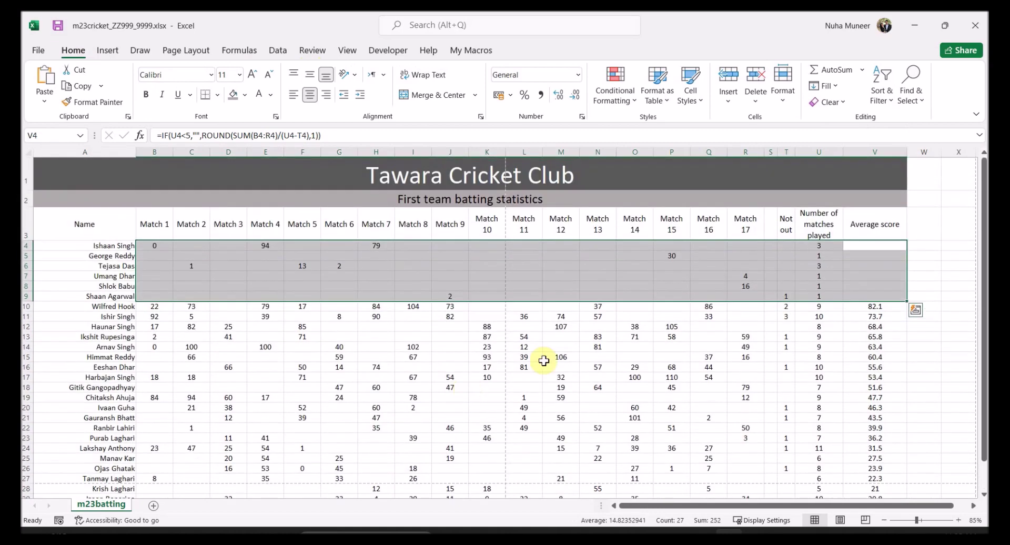
drag(884, 245, 124, 297)
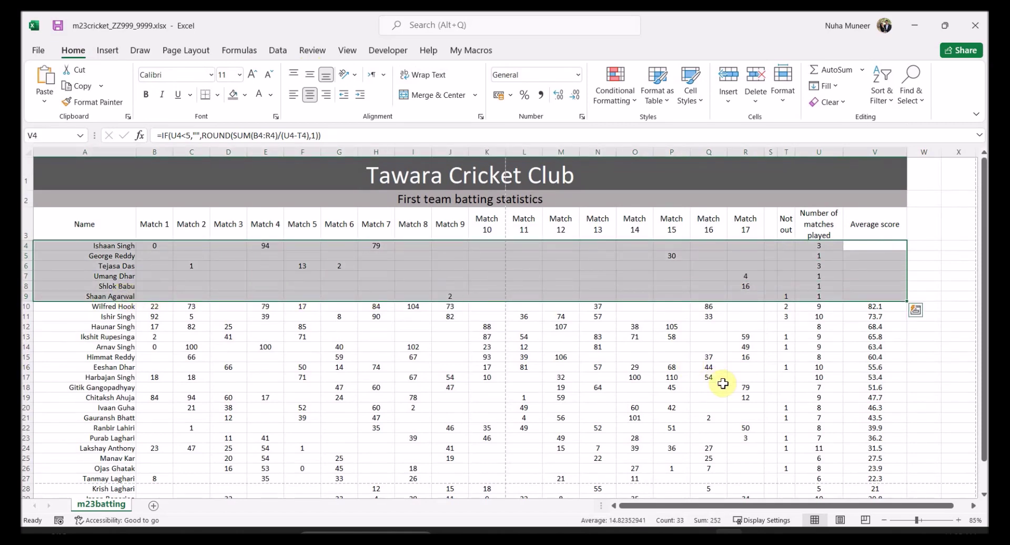
key(ctrl+c)
key(ctrl+q)
scroll(506, 365, down, 9)
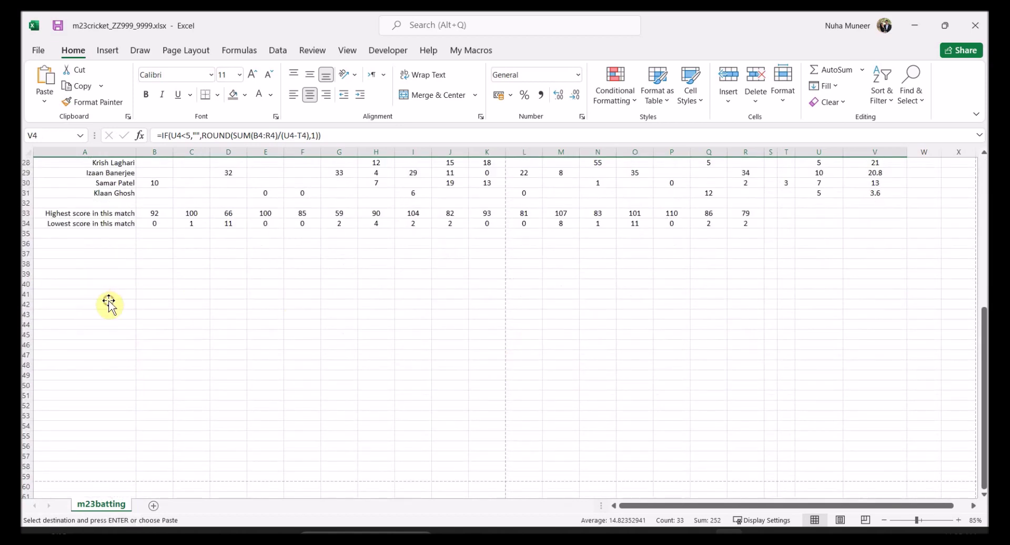
Park the cut rows temporarily at A42 below the table
click(109, 303)
key(Return)
scroll(430, 428, up, 9)
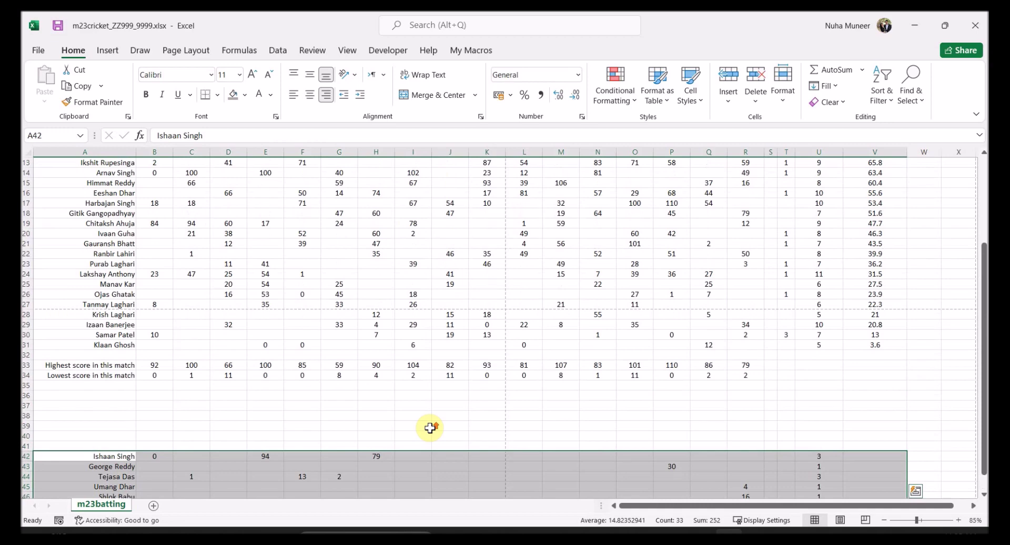
scroll(896, 239, down, 1)
Move the players with average scores (A10:V31) up to start at A4
drag(880, 223, 121, 435)
key(ctrl+c)
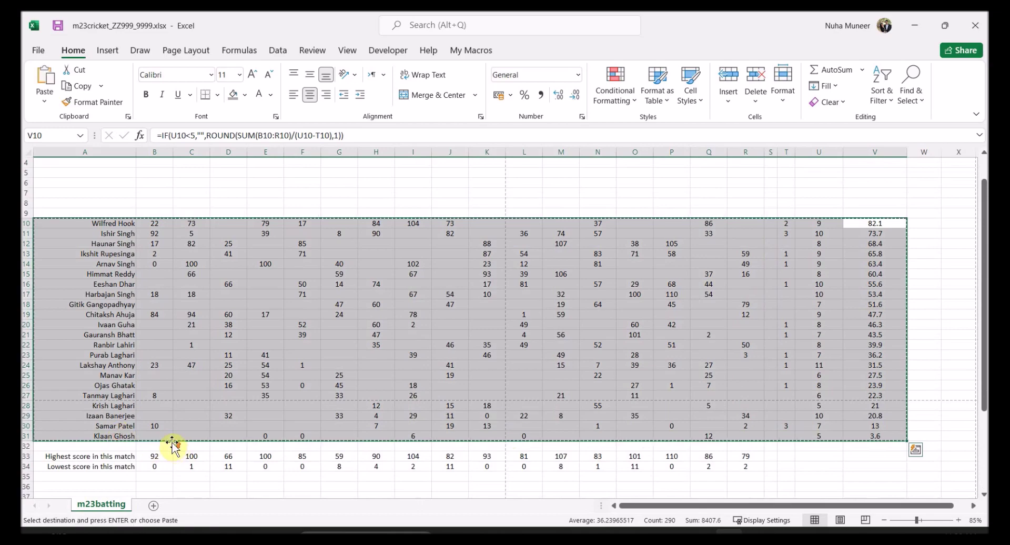
scroll(172, 444, up, 1)
click(119, 244)
key(Return)
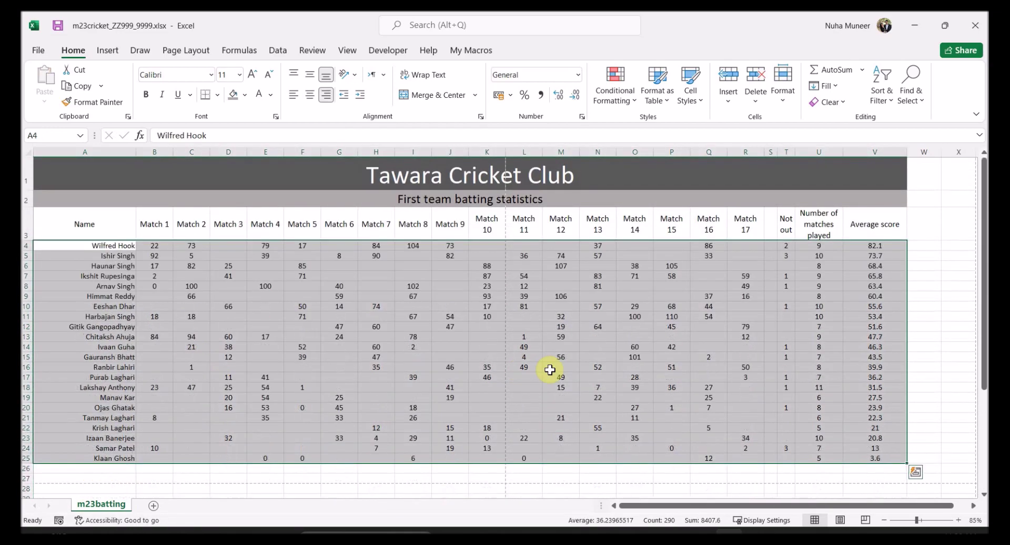
scroll(550, 370, down, 7)
drag(832, 367, 110, 417)
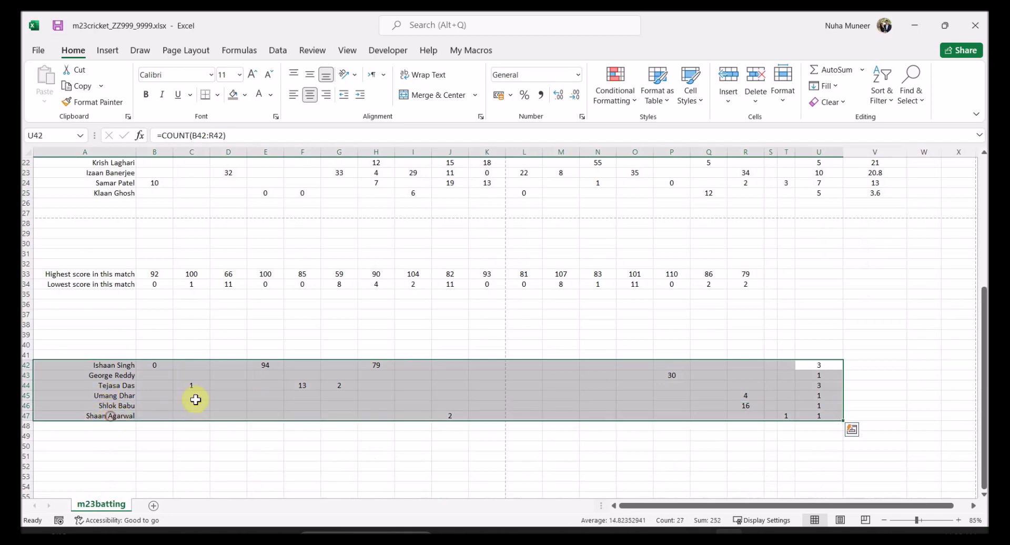
key(ctrl+x)
scroll(200, 368, up, 5)
click(124, 354)
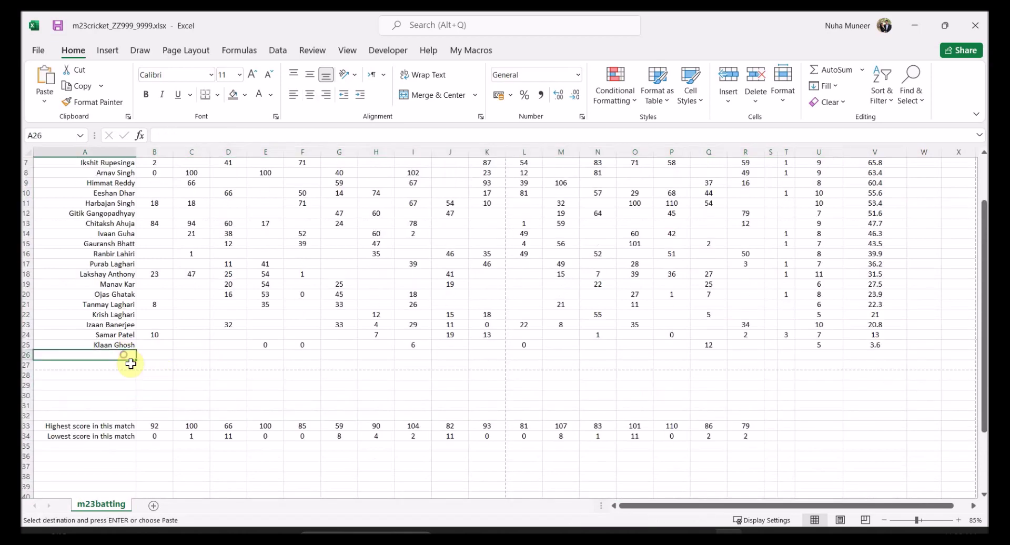
key(Return)
click(840, 466)
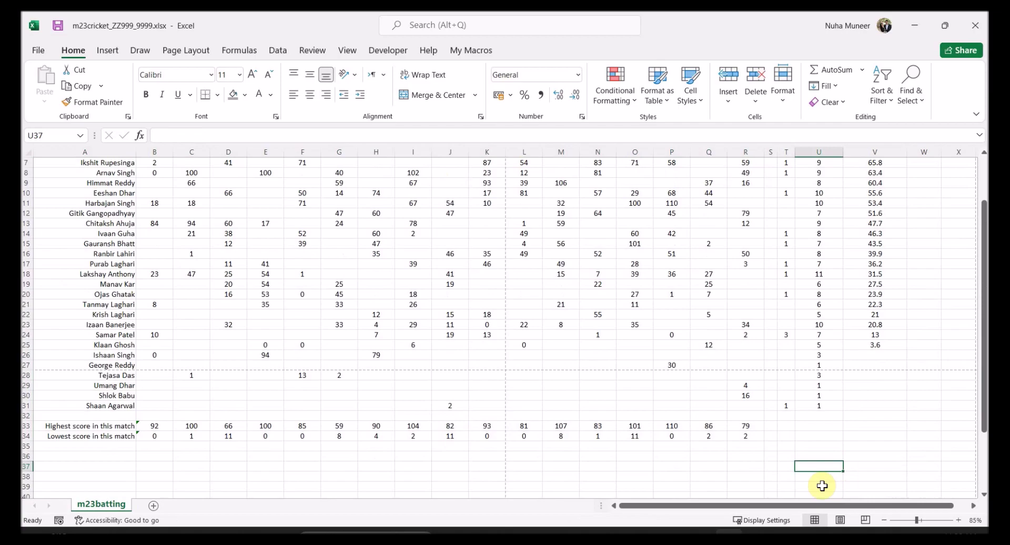
scroll(873, 458, up, 3)
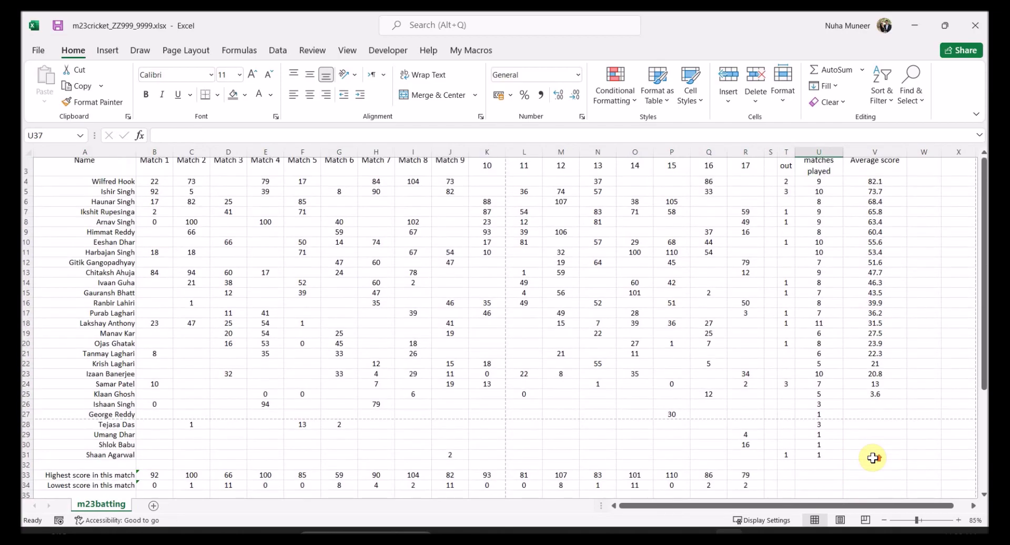
Copy the example file name m23cricket1_ZZ999_9999 from question 8 in the PDF
key(alt+Tab)
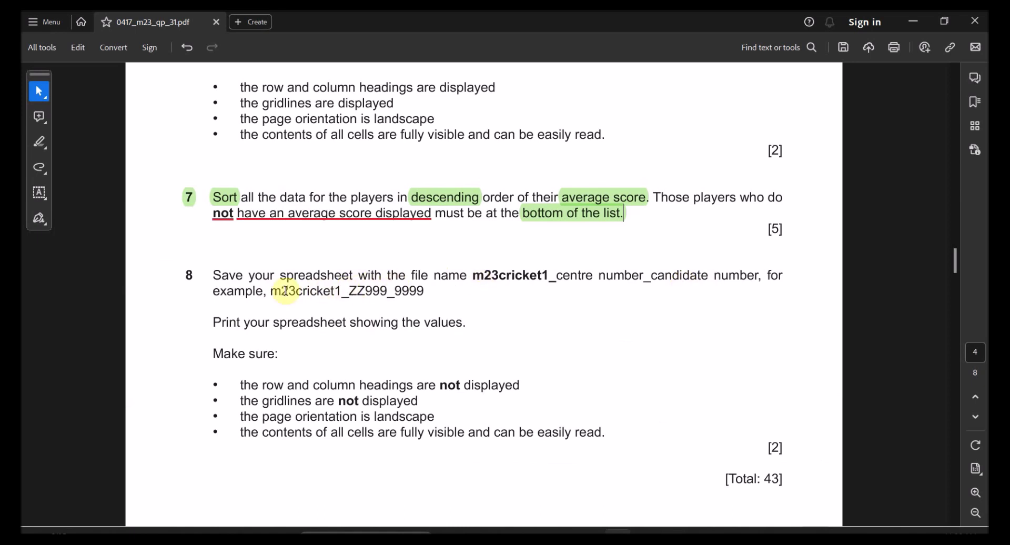
drag(272, 291, 423, 293)
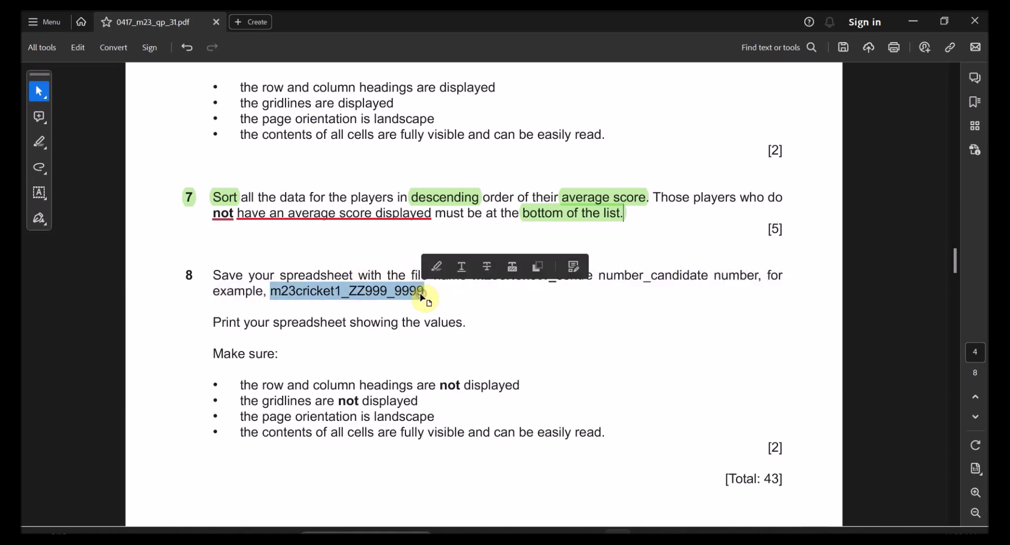
key(alt+Tab)
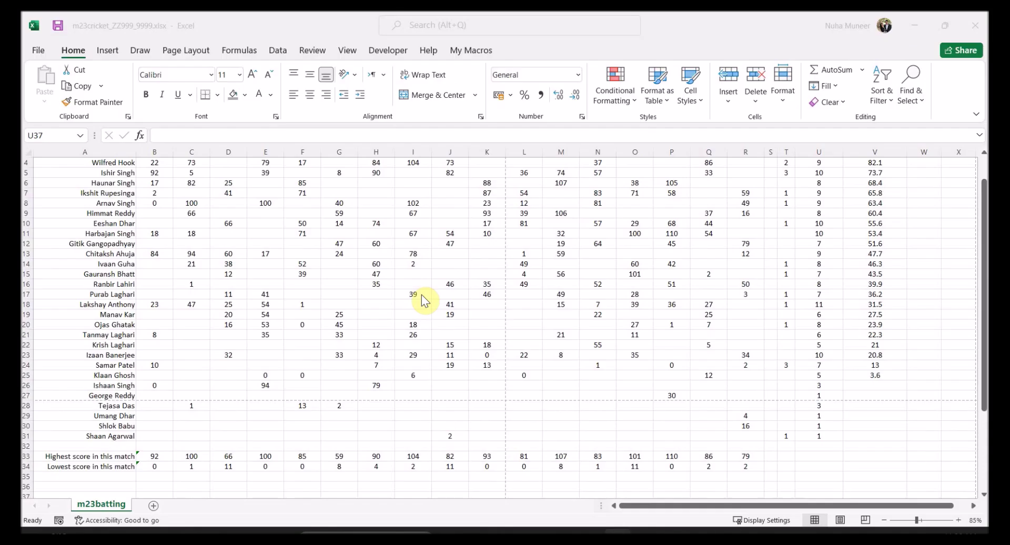
Save the workbook as m23cricket1_ZZ999_9999 with the Excel Workbook file type
click(37, 47)
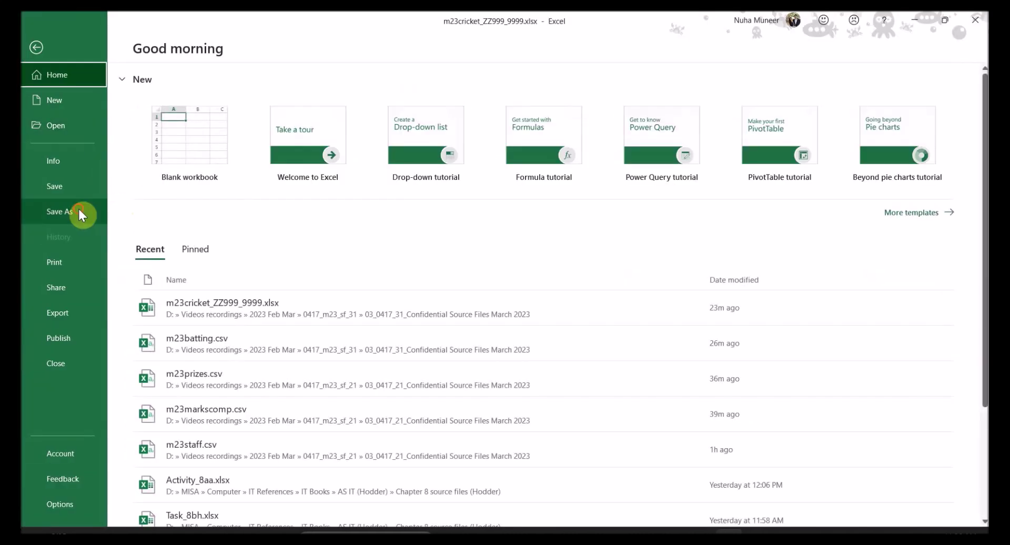
click(79, 213)
click(190, 263)
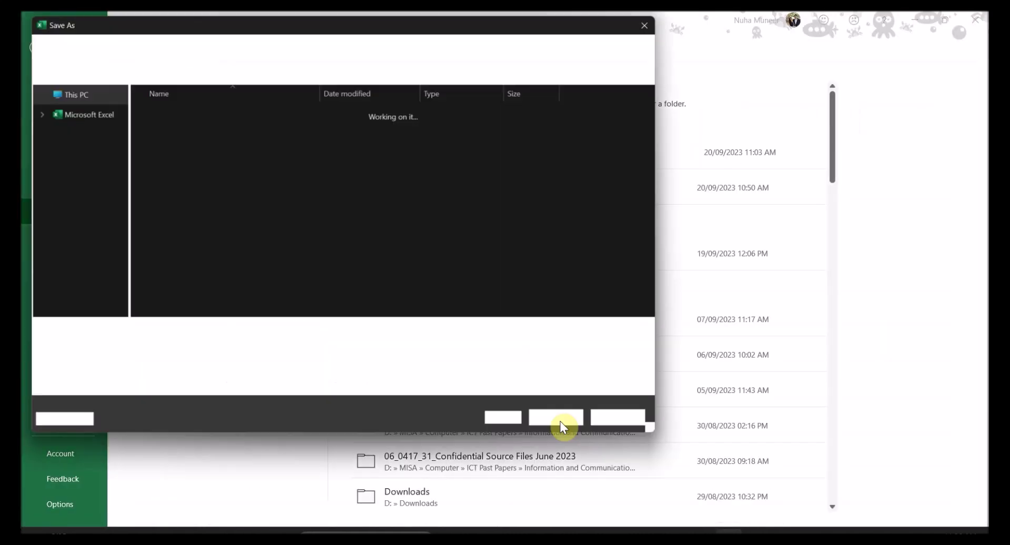
key(ctrl+v)
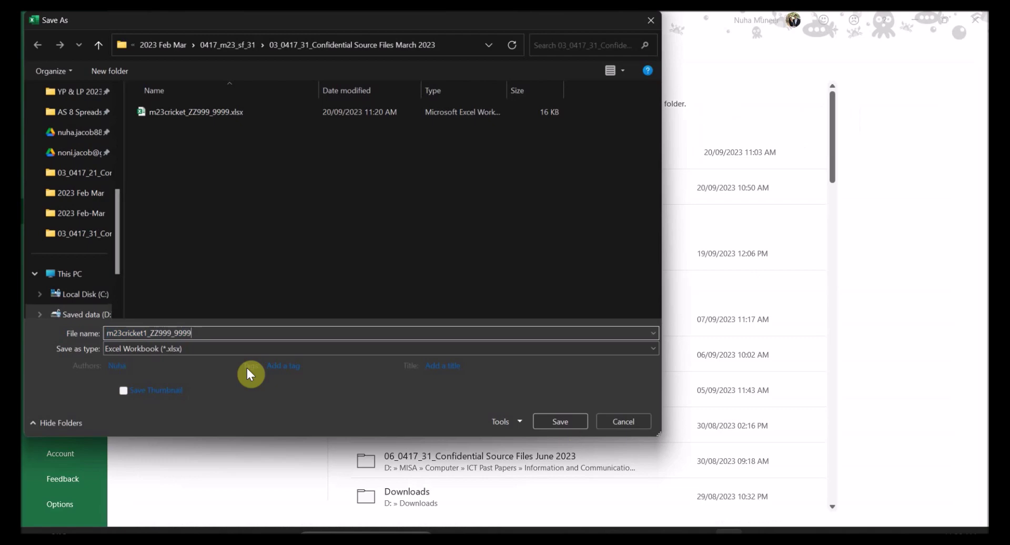
click(266, 347)
click(266, 348)
click(563, 422)
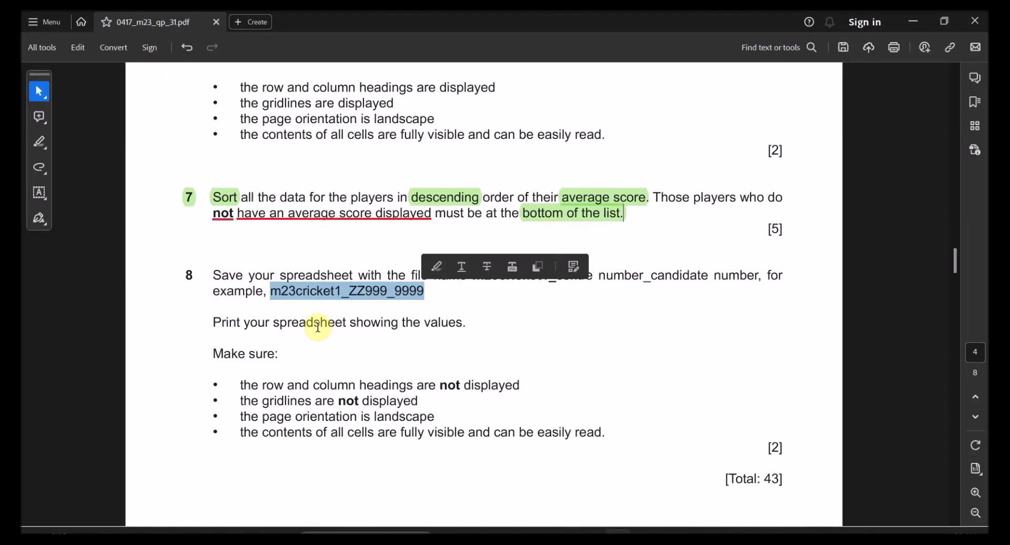
Select text in question 8, then look over Excel's Formulas and Home ribbon tabs
scroll(316, 326, down, 1)
drag(214, 298, 444, 313)
click(445, 313)
double_click(450, 298)
key(alt+Tab)
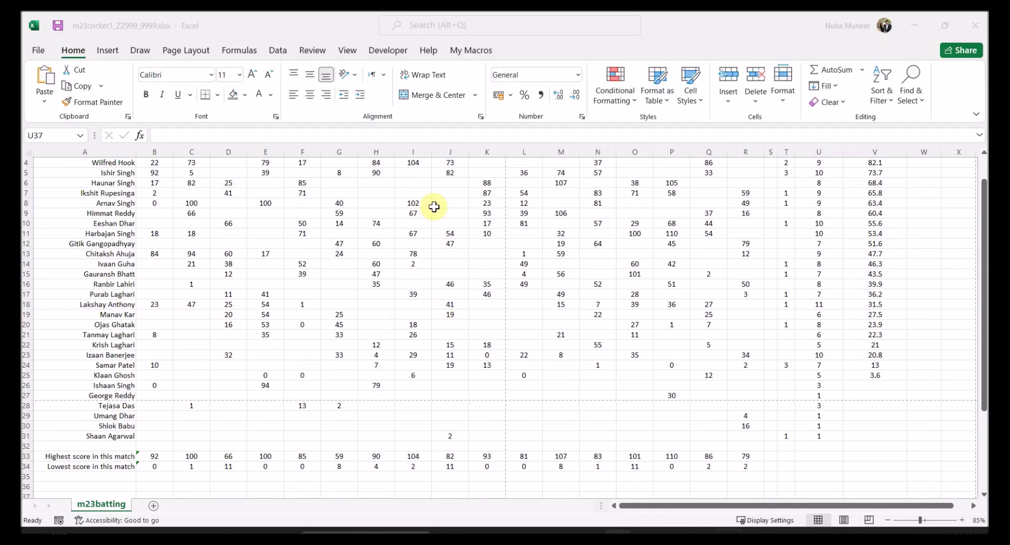
click(237, 51)
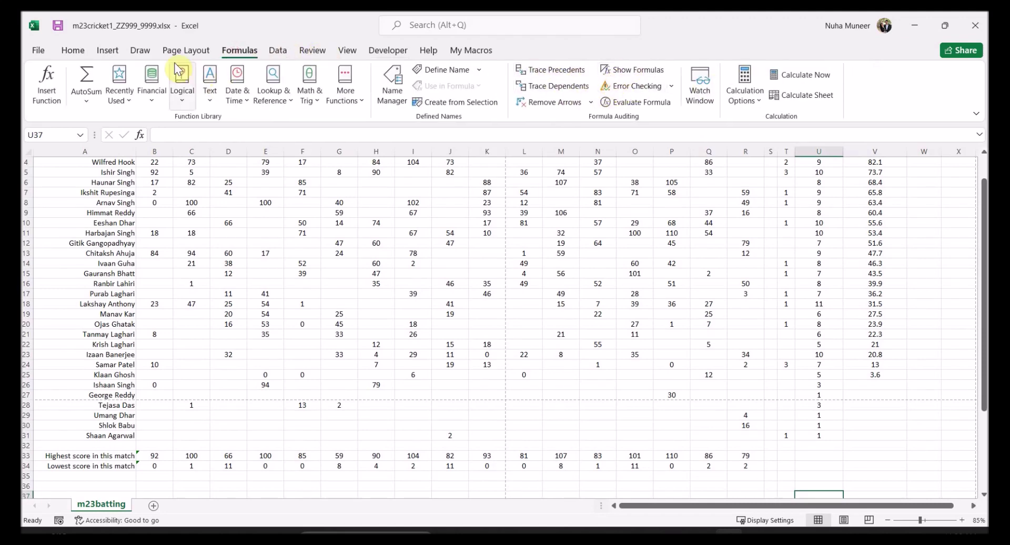
click(72, 50)
Highlight the word 'not' in question 8's first bullet in green
key(alt+Tab)
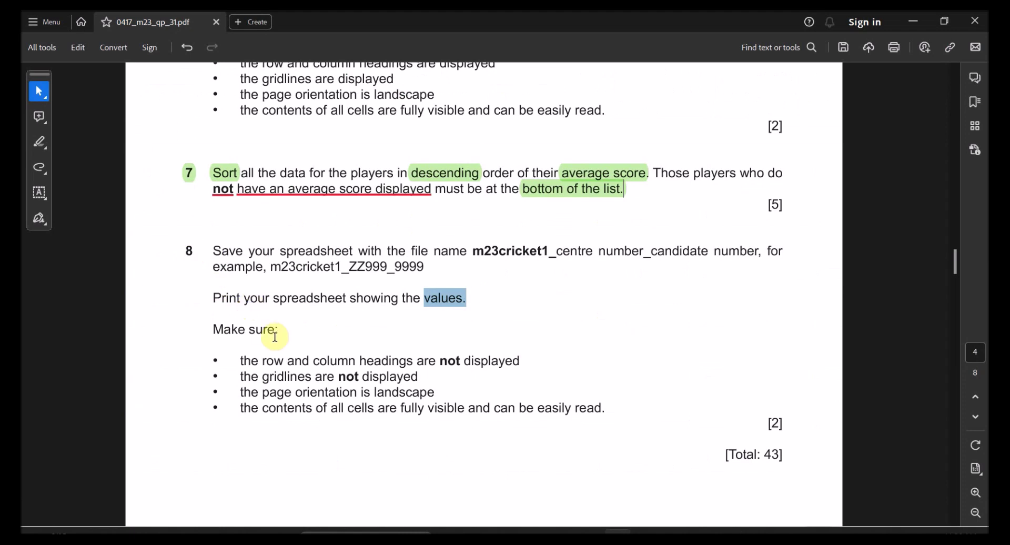
double_click(247, 329)
drag(284, 361, 435, 363)
double_click(451, 361)
click(467, 337)
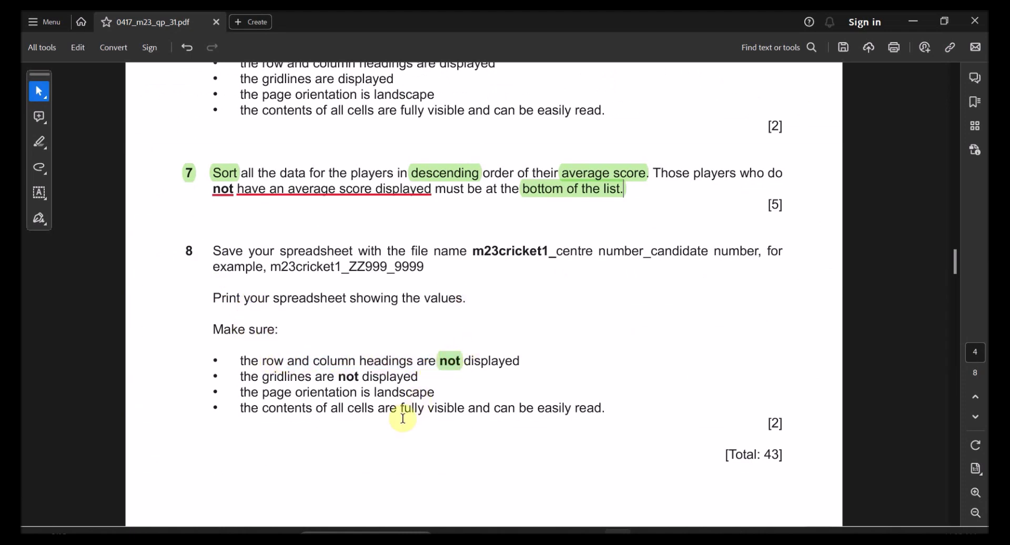
key(alt+Tab)
Open Page Setup from the print settings and place it beside the question paper
click(42, 50)
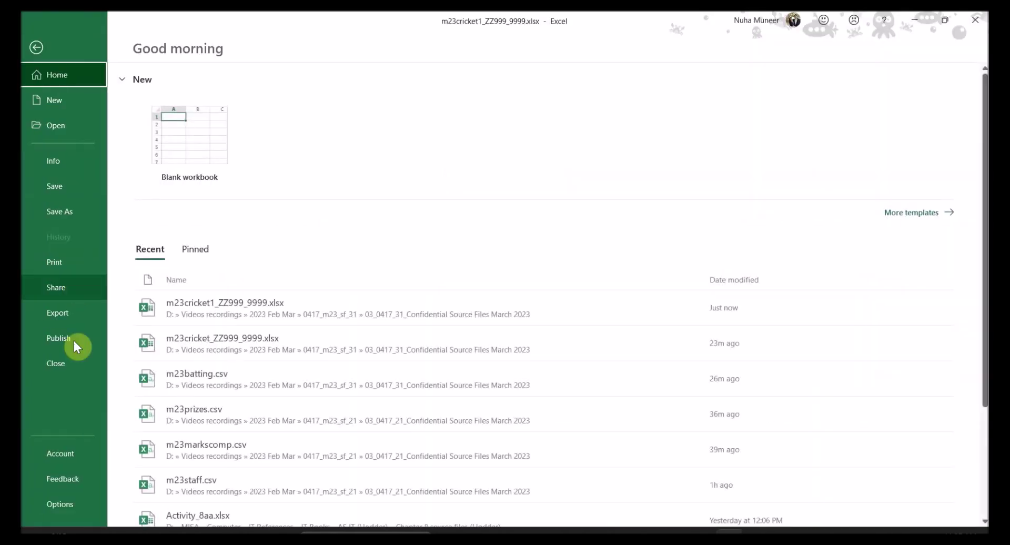
click(74, 263)
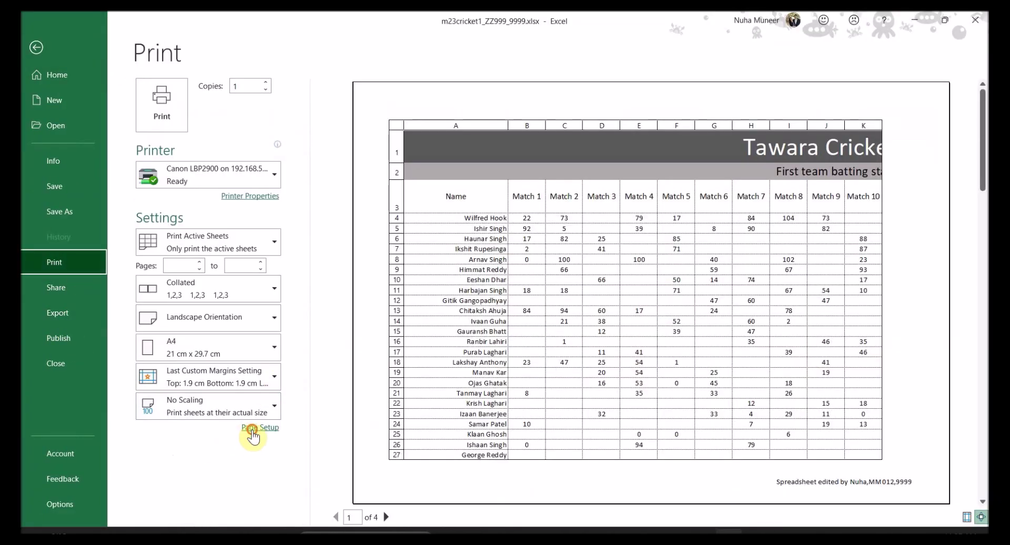
click(251, 429)
click(708, 138)
drag(737, 115, 630, 116)
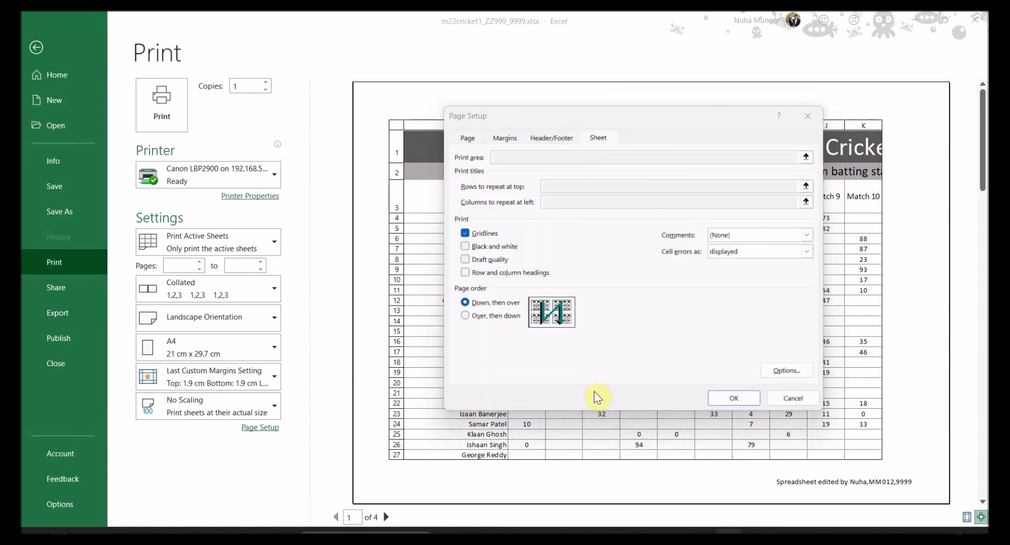
key(alt+Tab)
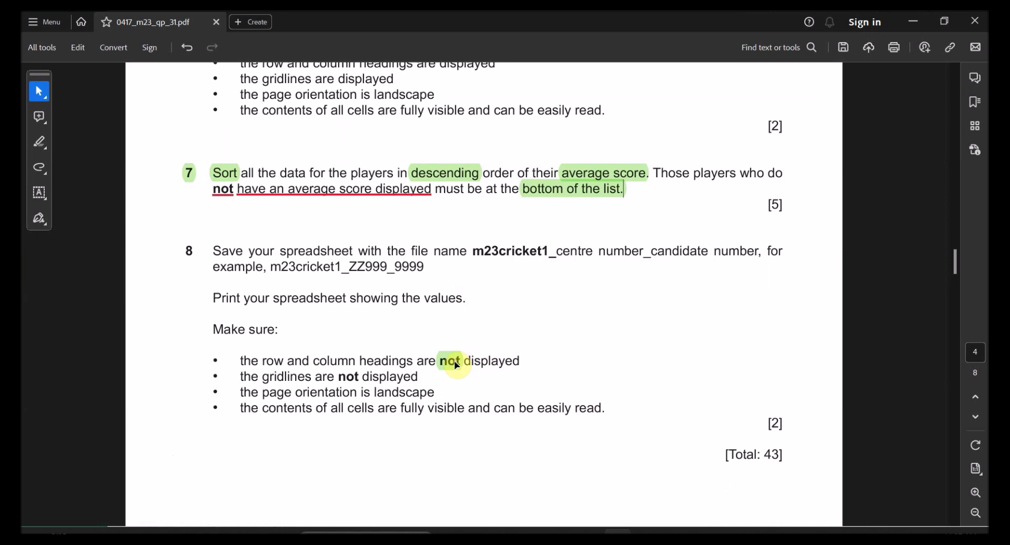
key(alt+Tab)
drag(610, 119, 720, 94)
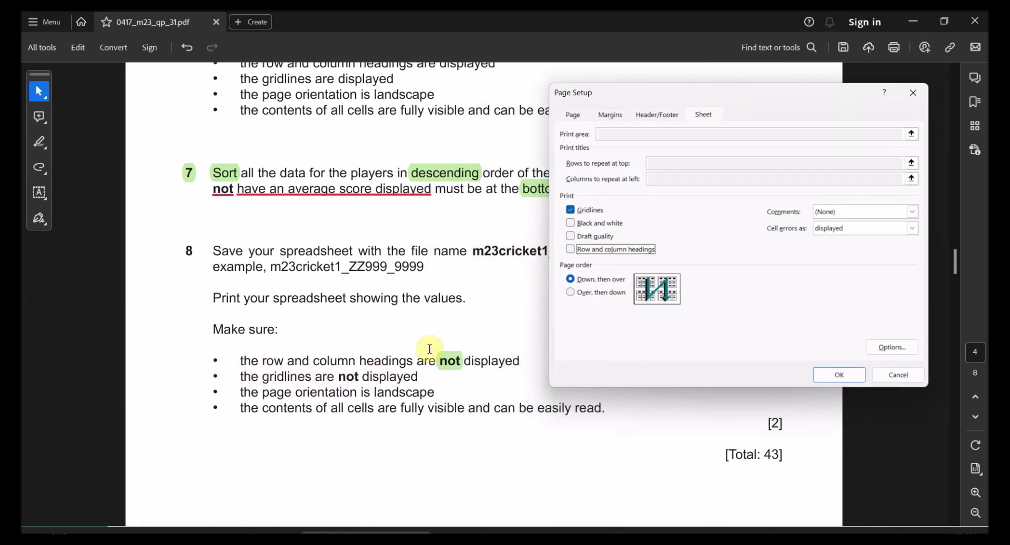
Turn off printed gridlines, keep Landscape orientation, and confirm Page Setup
click(571, 210)
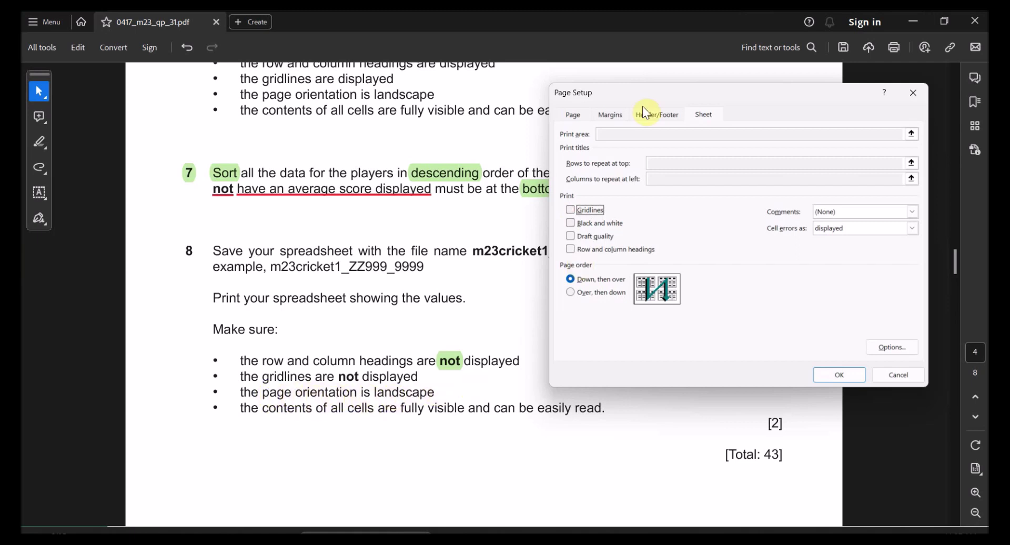
click(574, 115)
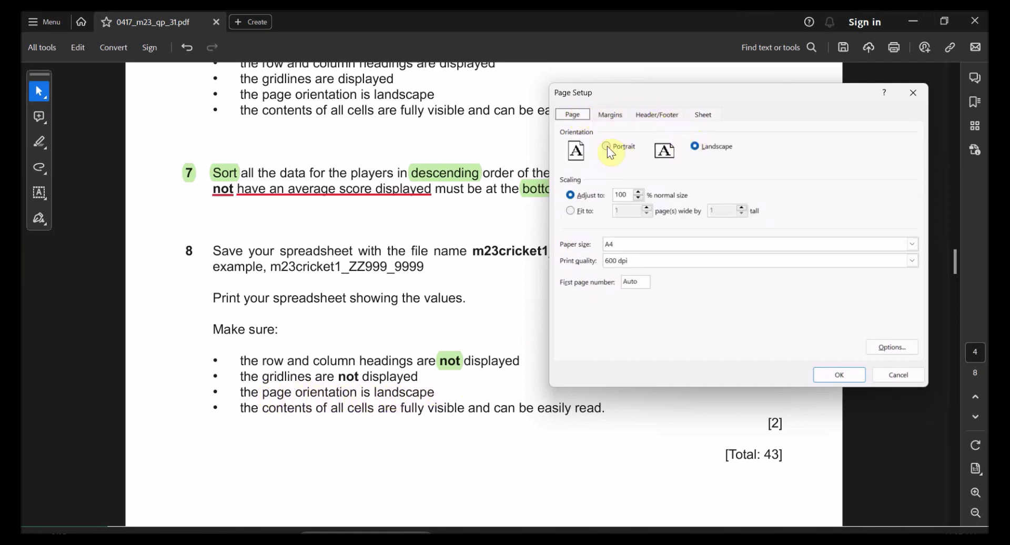
click(713, 147)
click(838, 374)
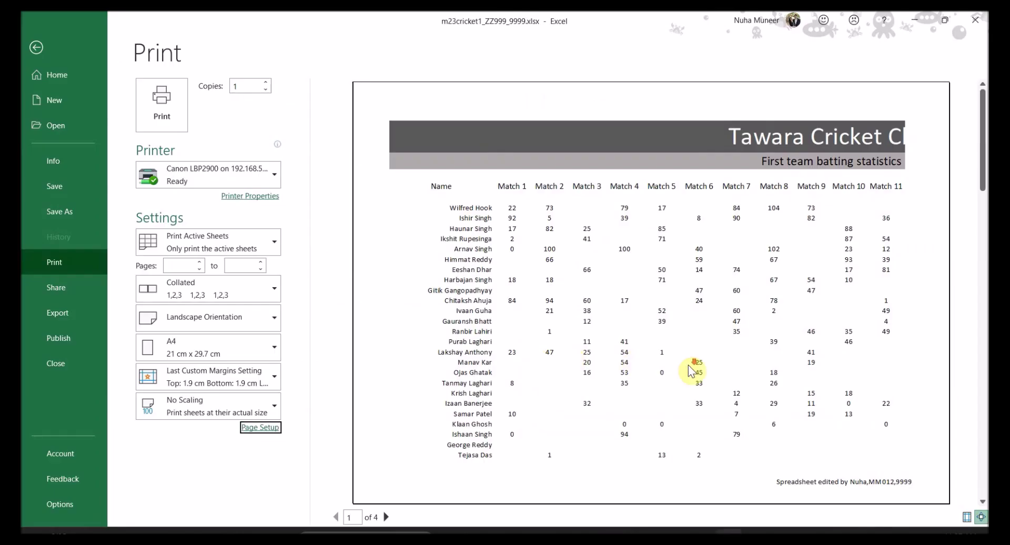
scroll(692, 367, down, 2)
scroll(692, 368, up, 1)
scroll(692, 369, up, 1)
Recheck the question paper's print requirements against the print preview
key(alt+Tab)
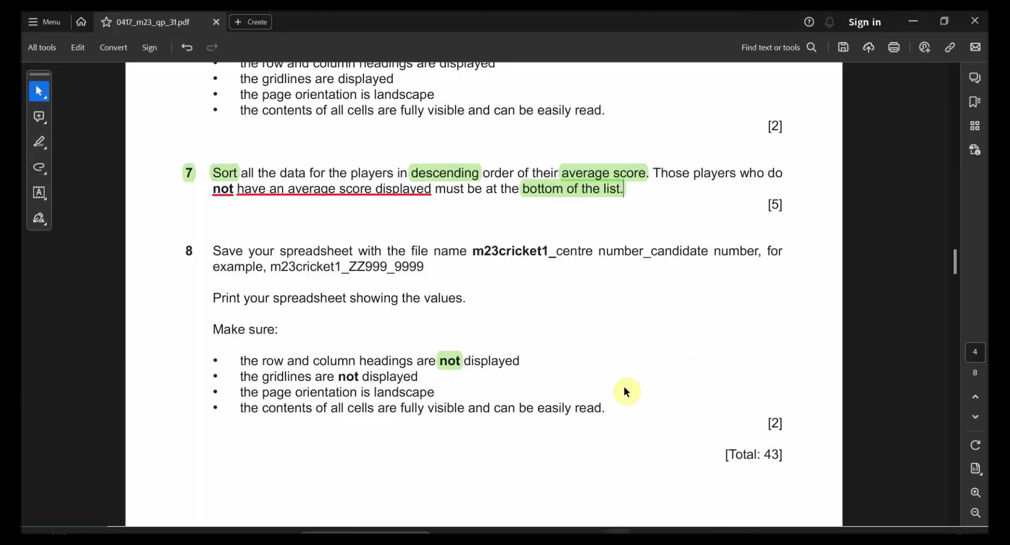
scroll(621, 386, down, 2)
scroll(489, 382, down, 4)
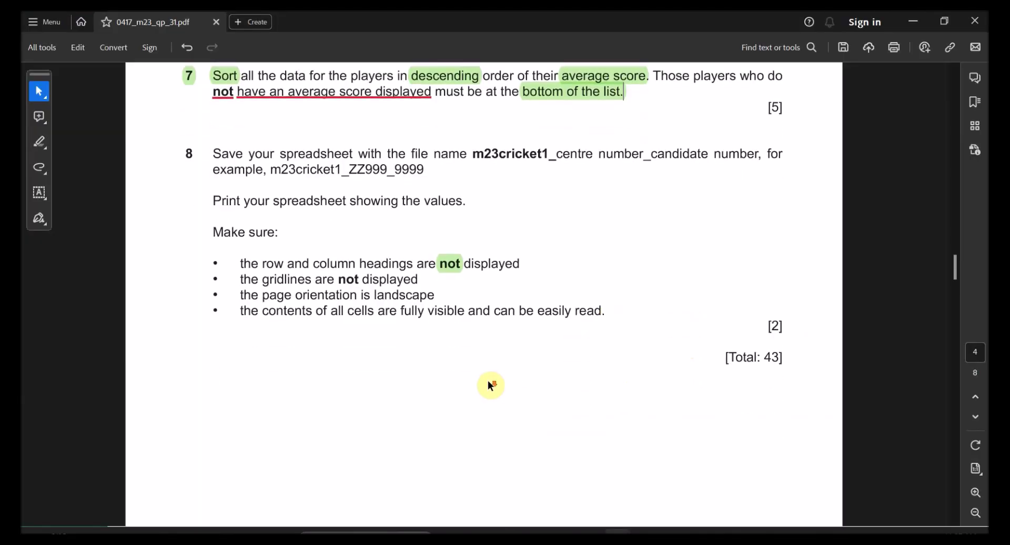
scroll(488, 381, down, 2)
scroll(488, 381, up, 8)
key(alt+Tab)
Try the Fit Sheet, Fit All Columns and Fit All Rows on One Page scaling options
click(251, 432)
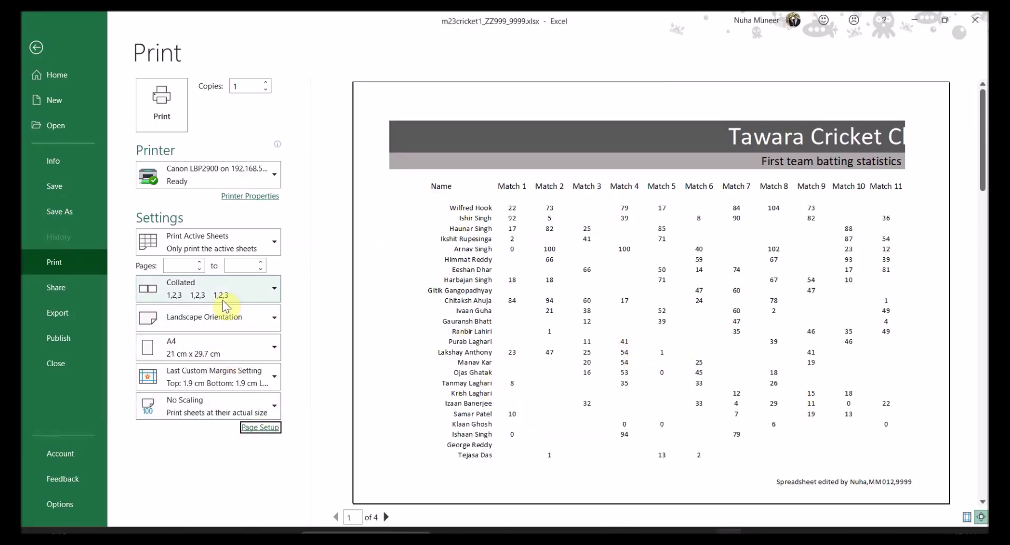
click(197, 415)
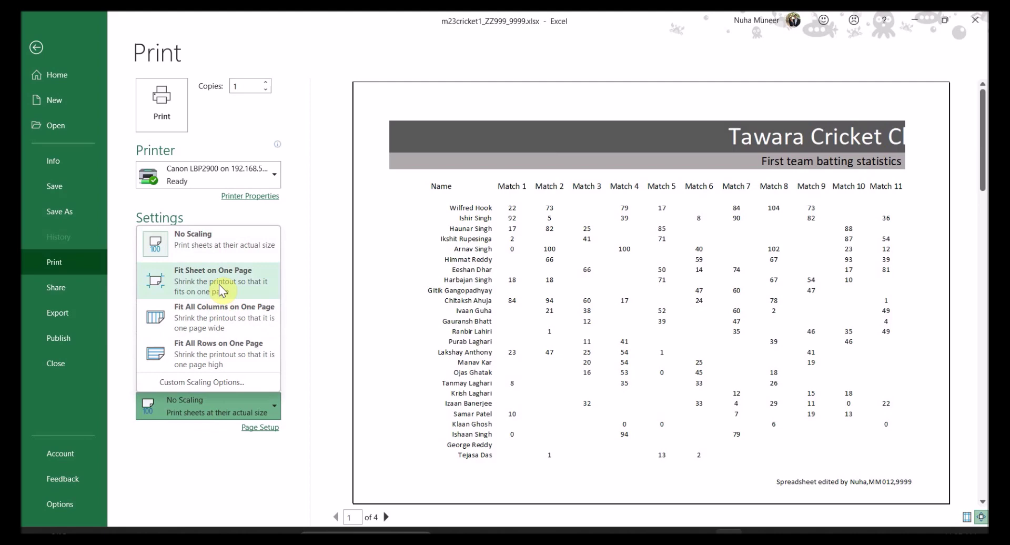
click(219, 285)
click(219, 412)
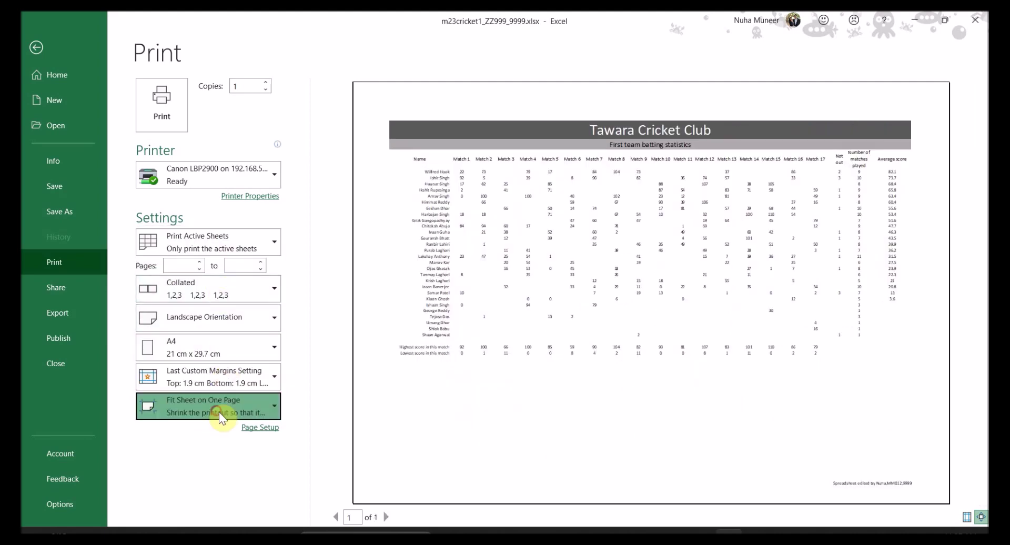
click(224, 319)
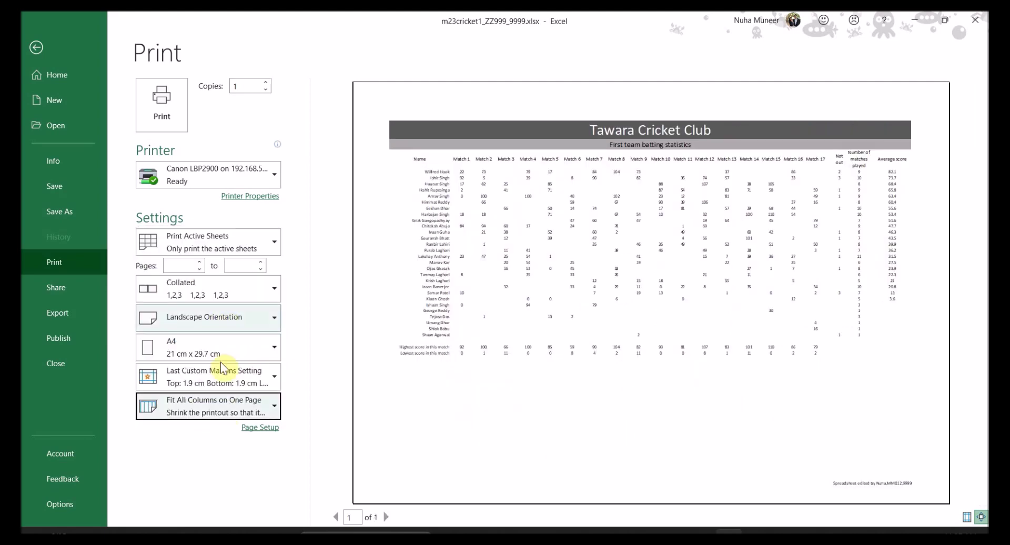
click(214, 403)
click(201, 365)
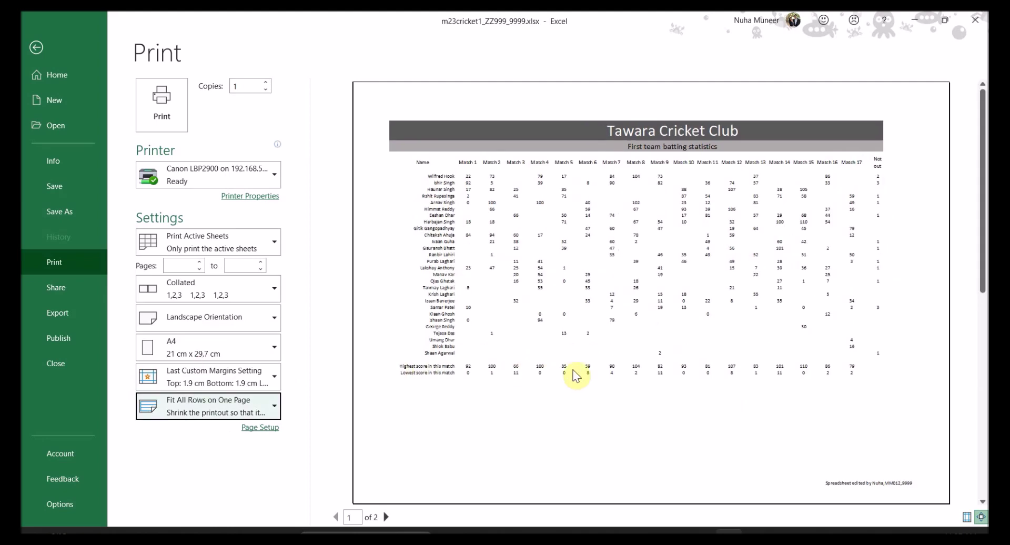
scroll(577, 376, down, 1)
scroll(577, 375, up, 1)
Reset scaling to No Scaling, then settle on Fit All Rows on One Page
click(232, 409)
click(199, 246)
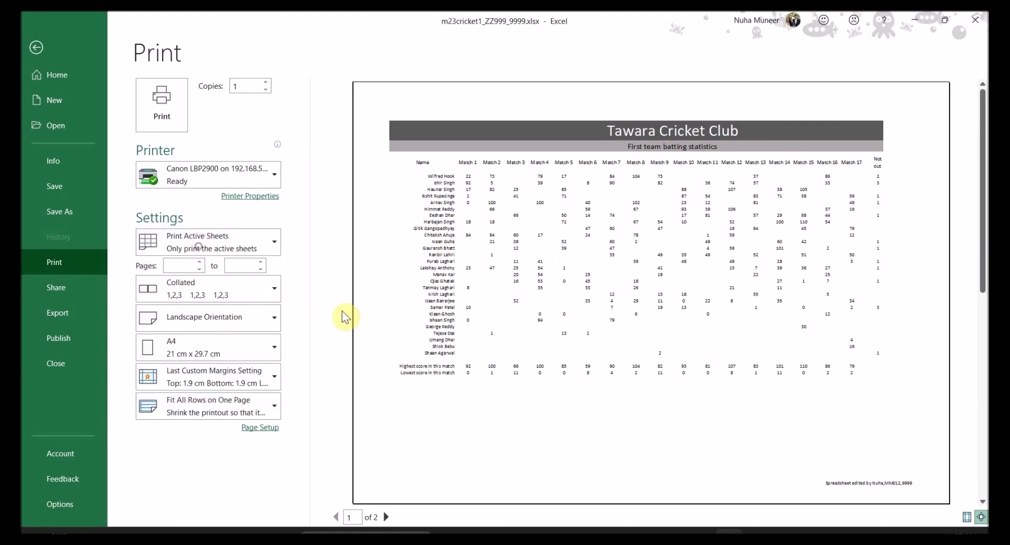
scroll(612, 388, down, 1)
scroll(612, 388, down, 2)
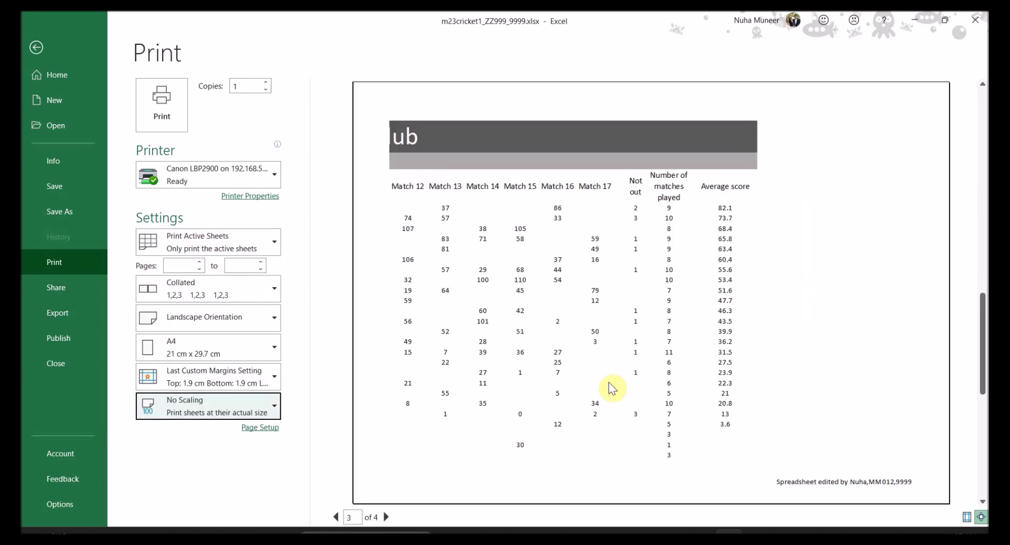
scroll(612, 388, up, 3)
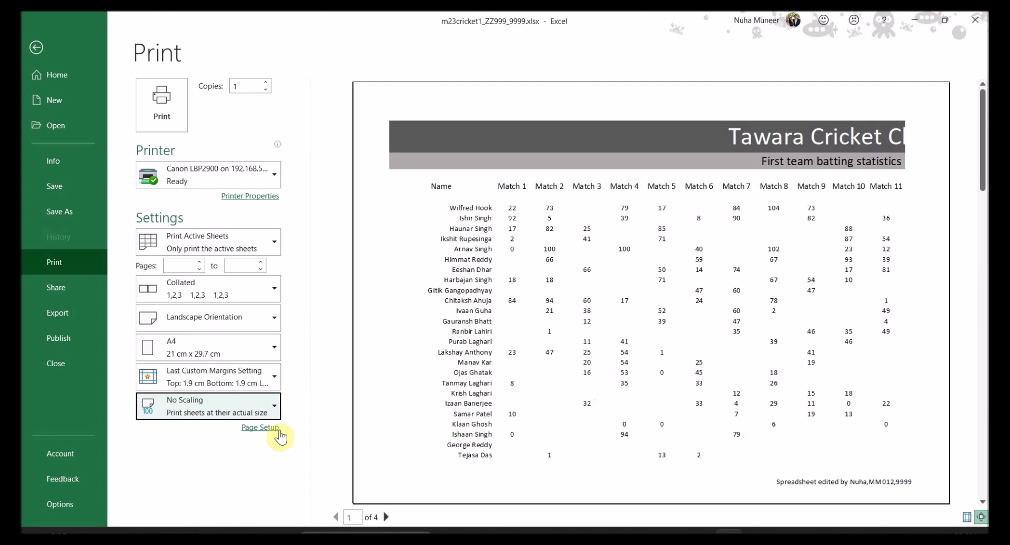
click(247, 407)
click(203, 351)
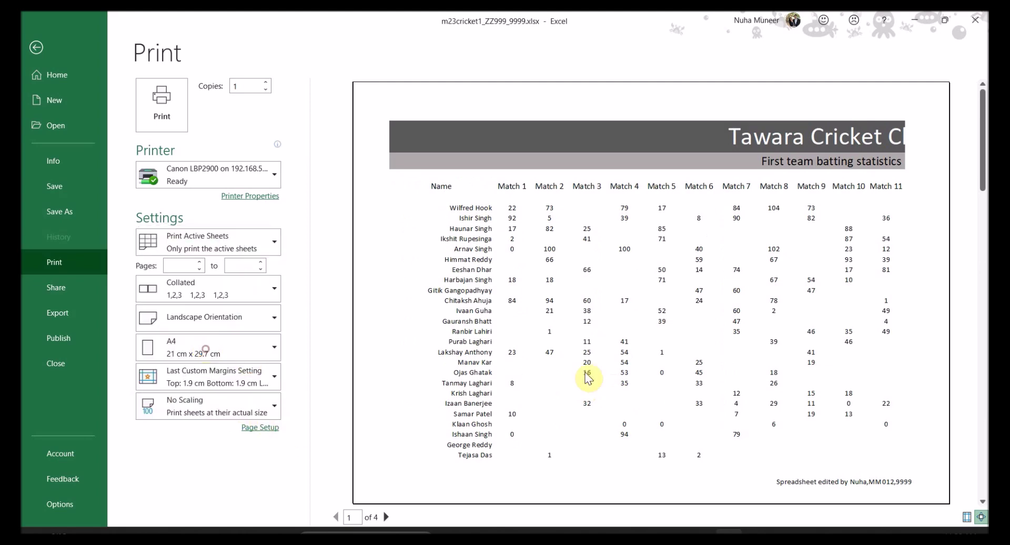
scroll(620, 377, down, 1)
scroll(619, 378, up, 1)
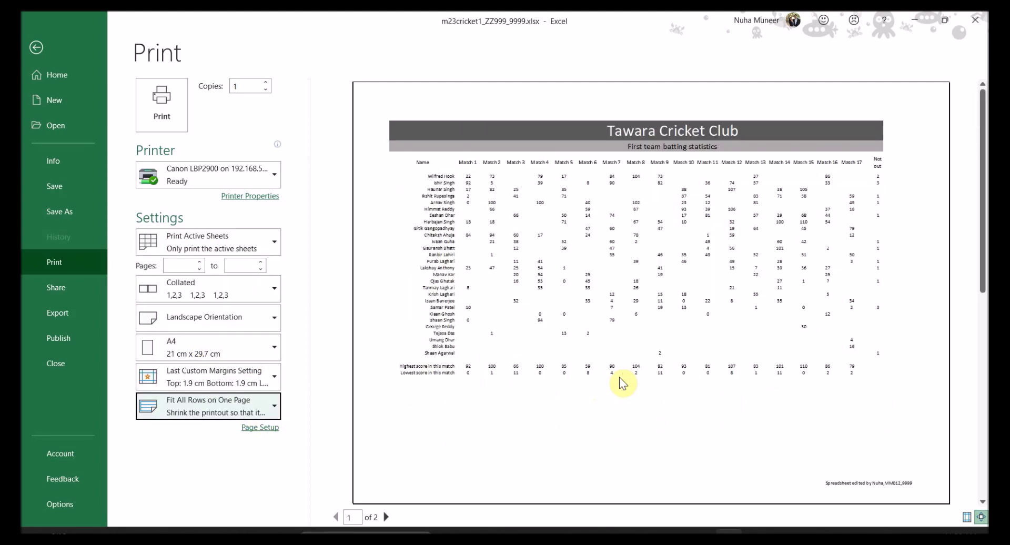
Return to the PDF question paper and scroll further down
key(alt+Tab)
scroll(609, 392, down, 5)
scroll(609, 390, down, 10)
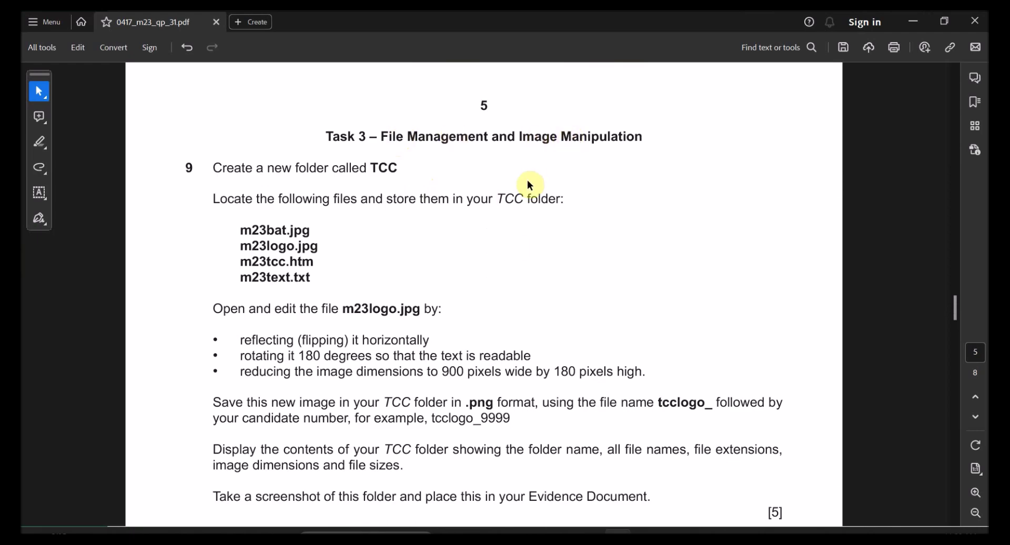
Scroll the PDF to page 5's Task 3 file management instructions
scroll(514, 317, down, 3)
scroll(514, 317, up, 4)
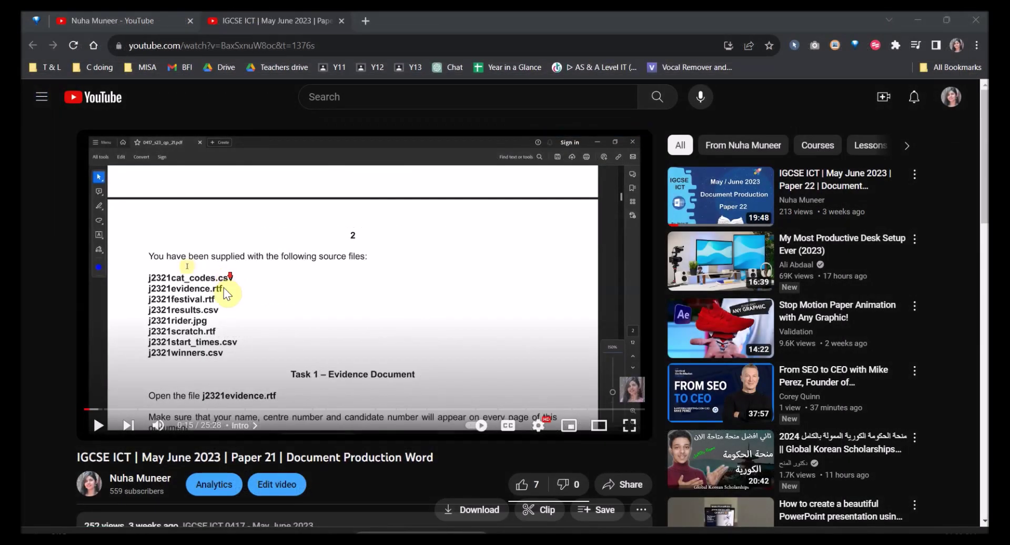
scroll(174, 320, down, 5)
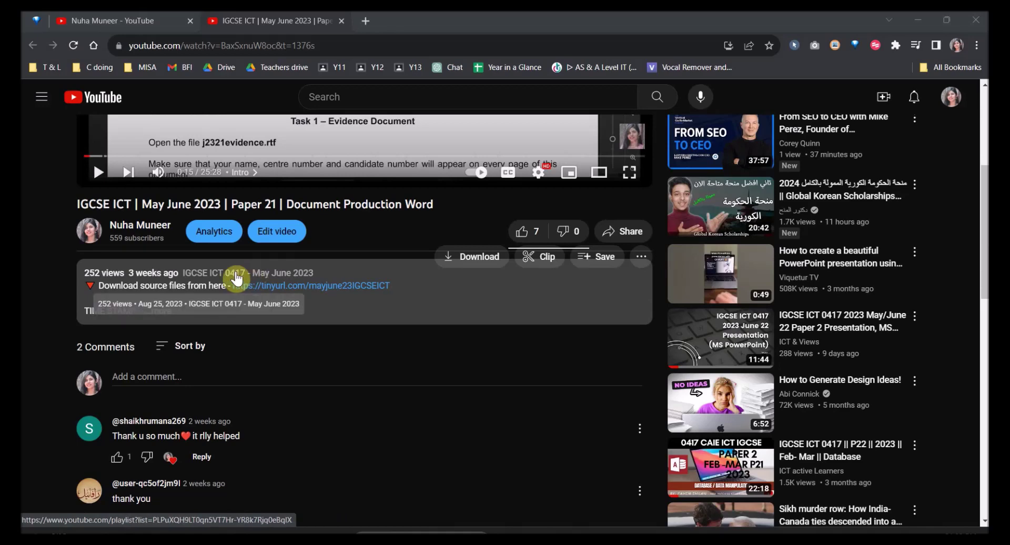
Open the May June 2023 playlist in a new tab and expand the video description
ctrl+click(243, 275)
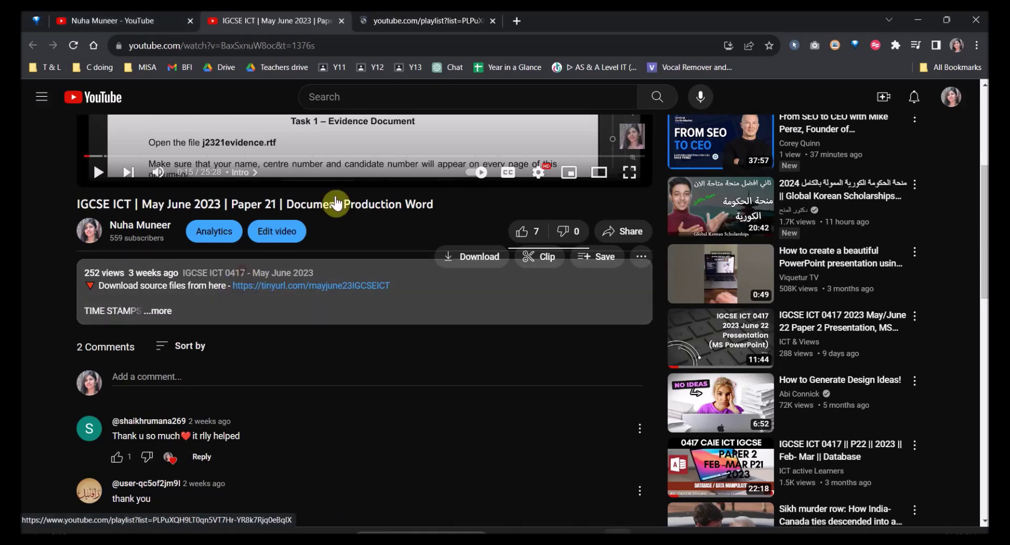
key(ctrl+Tab)
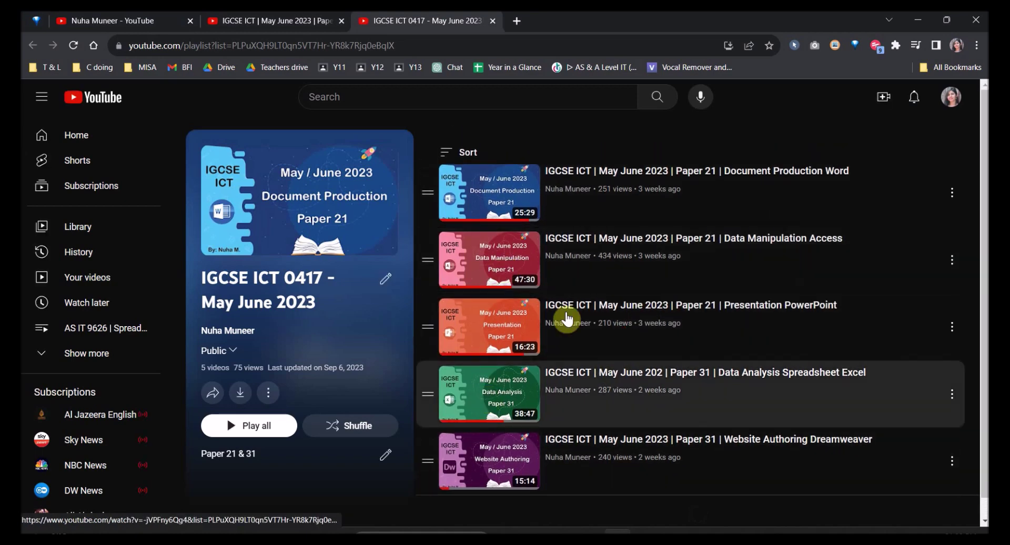
click(309, 20)
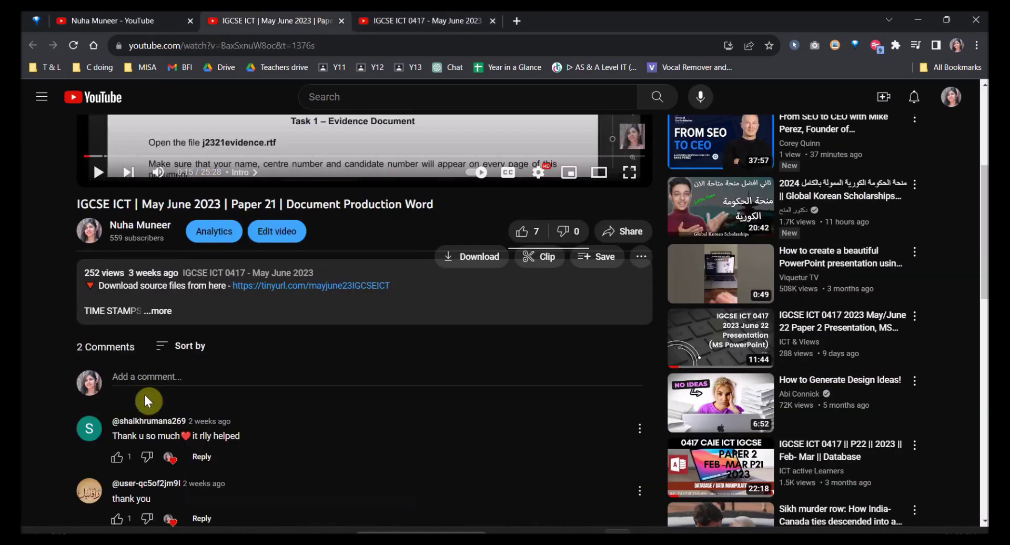
click(155, 311)
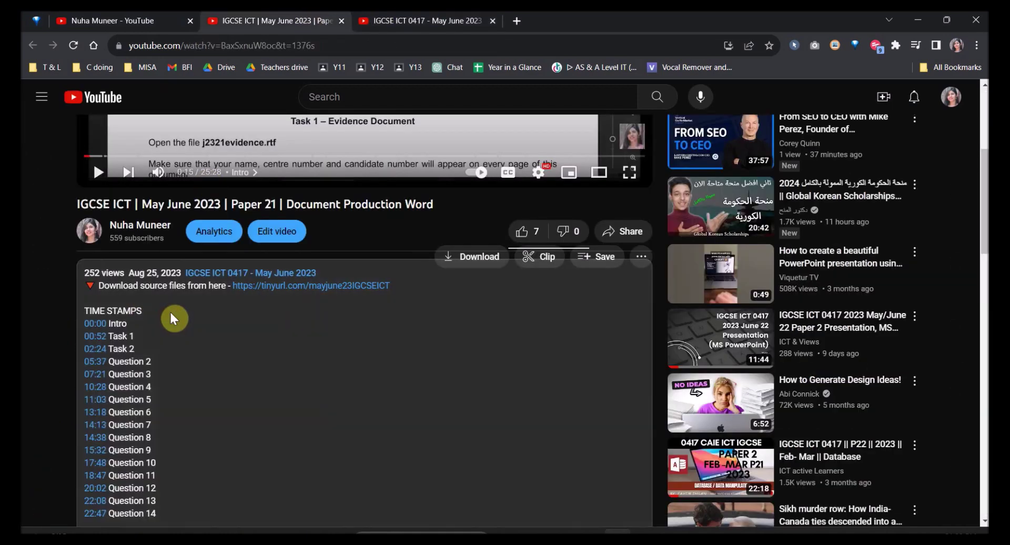
Open the source-files Google Drive folder link and compare it with the video page
click(269, 293)
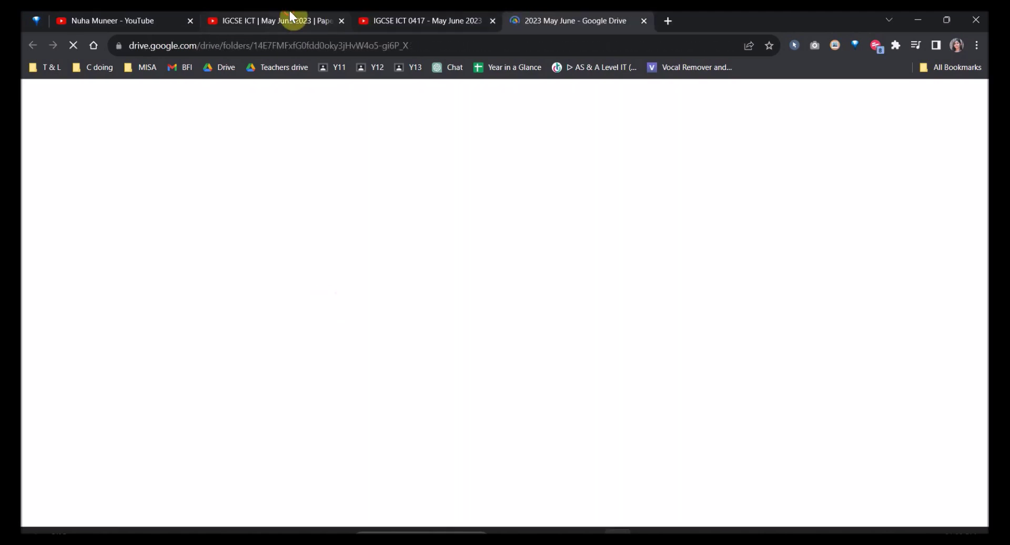
click(292, 20)
click(574, 20)
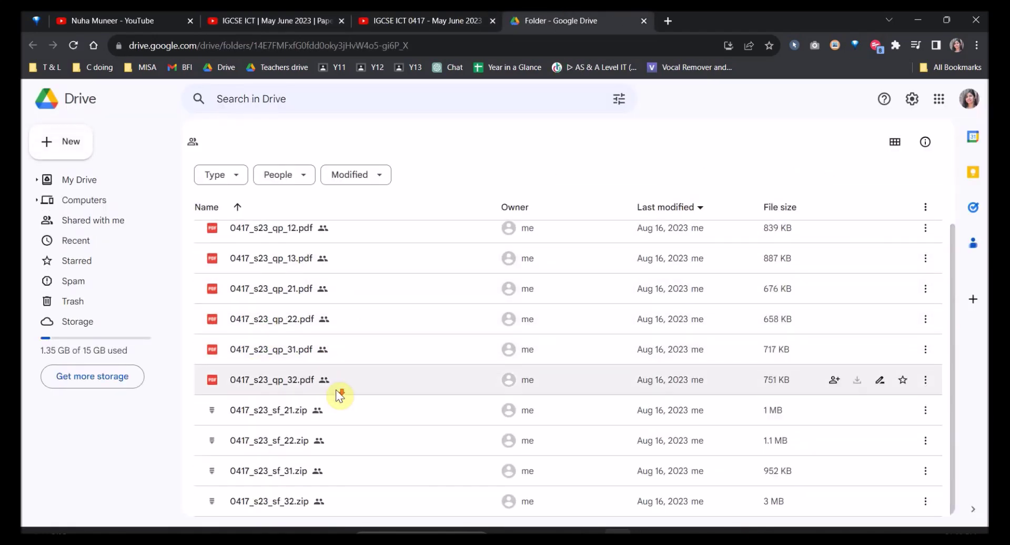
click(333, 20)
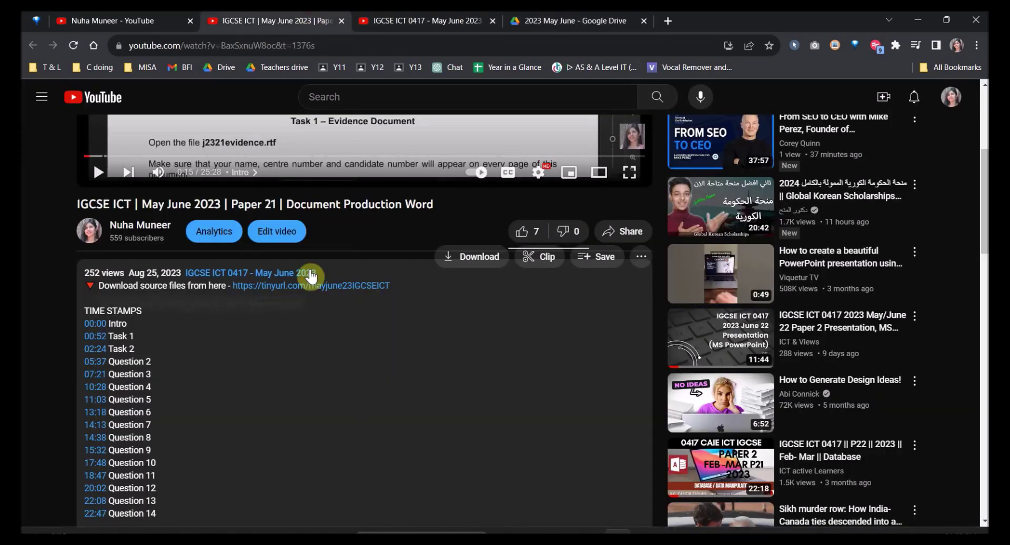
click(577, 20)
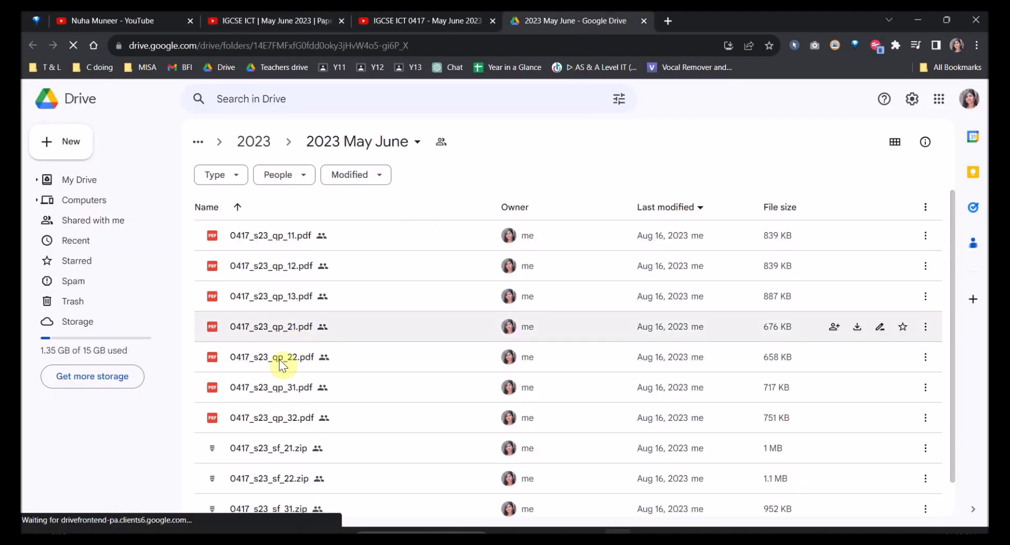
scroll(260, 421, down, 1)
click(293, 20)
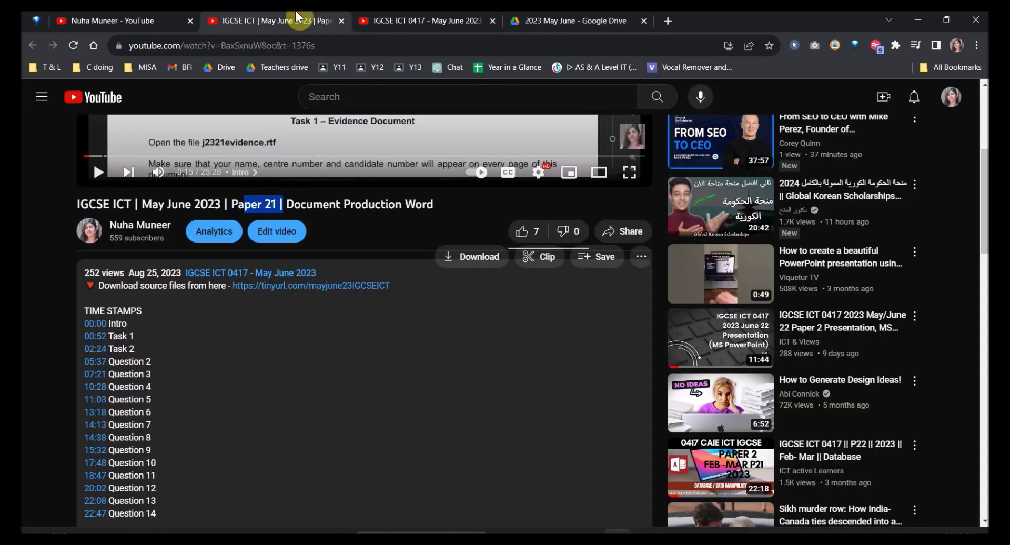
Scroll through the description's timestamps and earlier IGCSE ICT 0417 playlists
scroll(257, 387, down, 1)
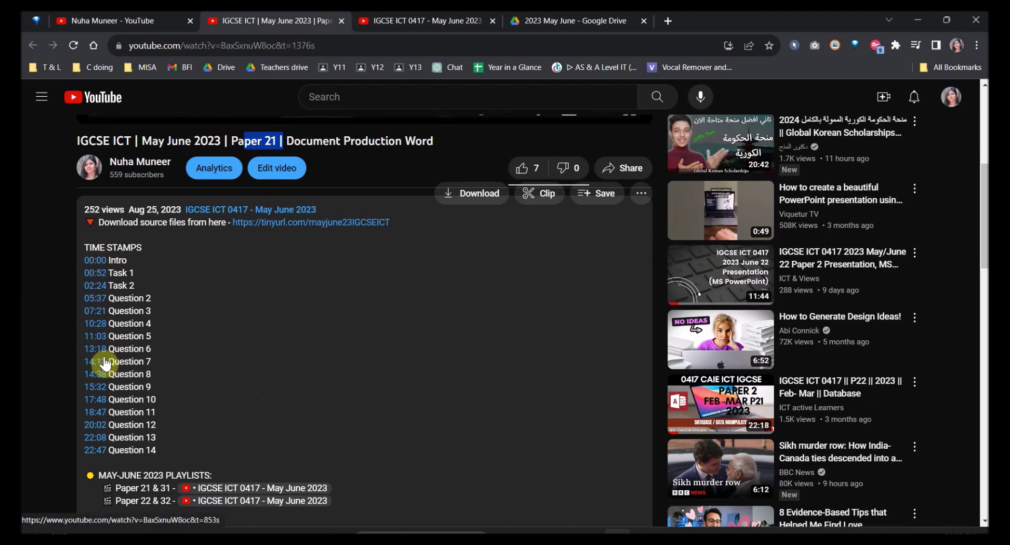
drag(147, 337, 152, 363)
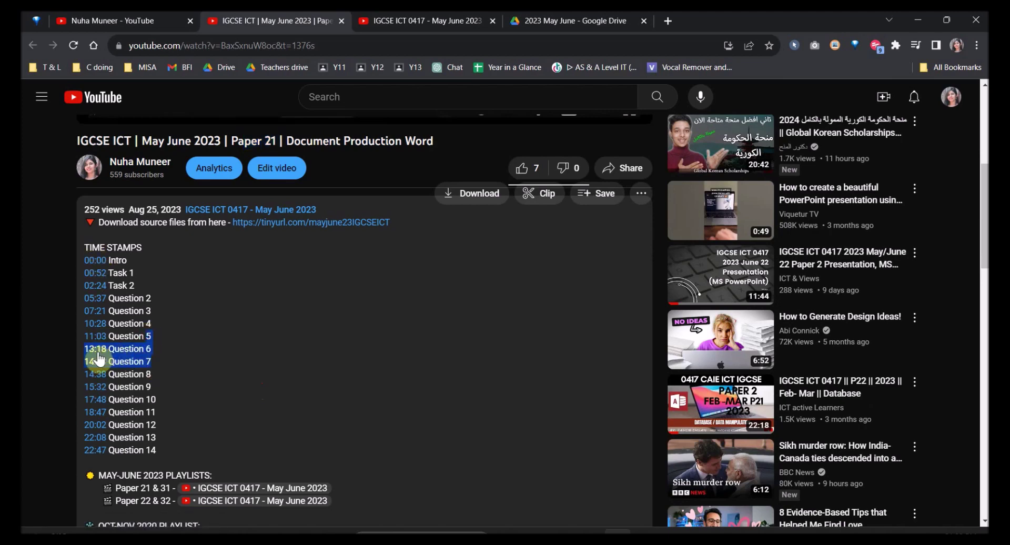
click(179, 393)
scroll(194, 411, down, 2)
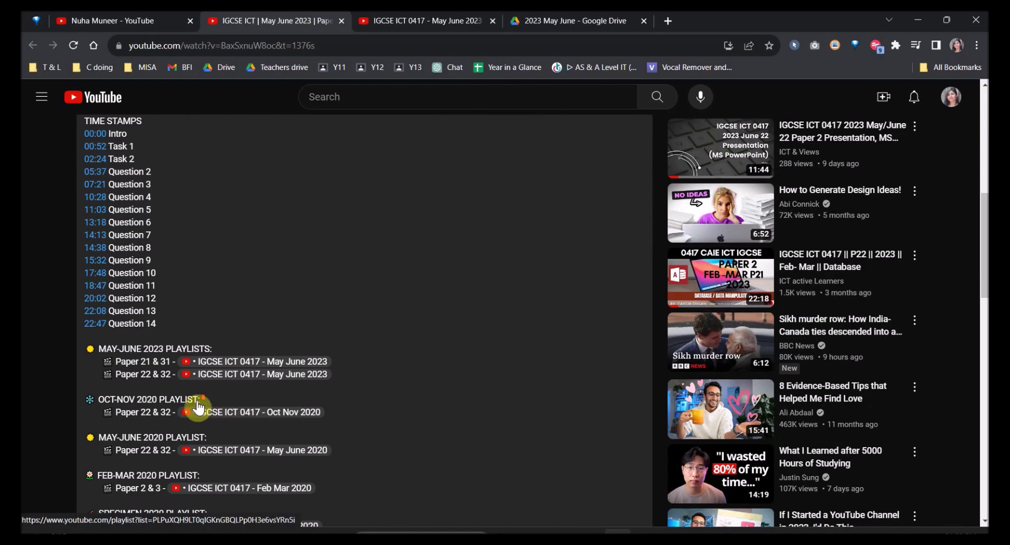
scroll(197, 407, down, 2)
scroll(198, 389, down, 3)
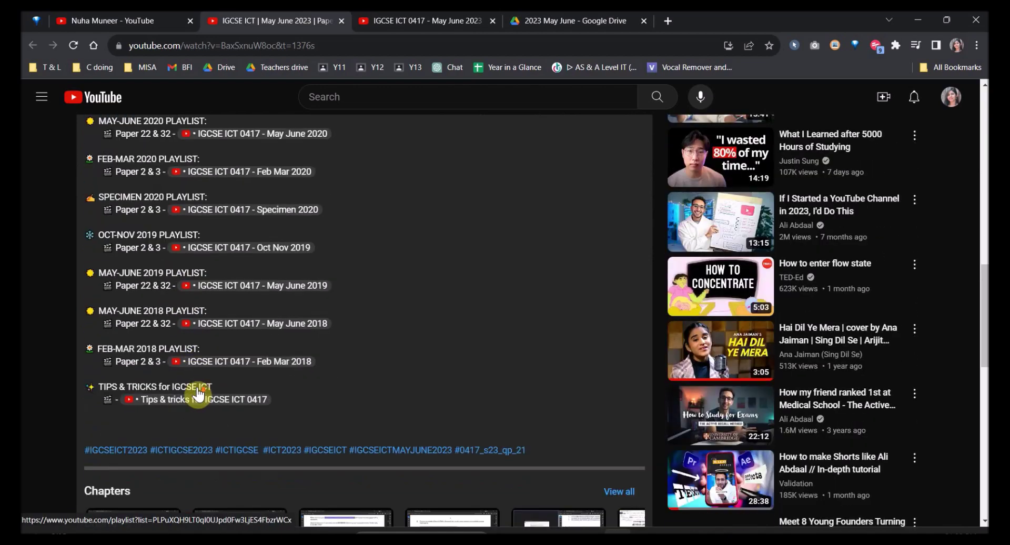
scroll(198, 394, up, 2)
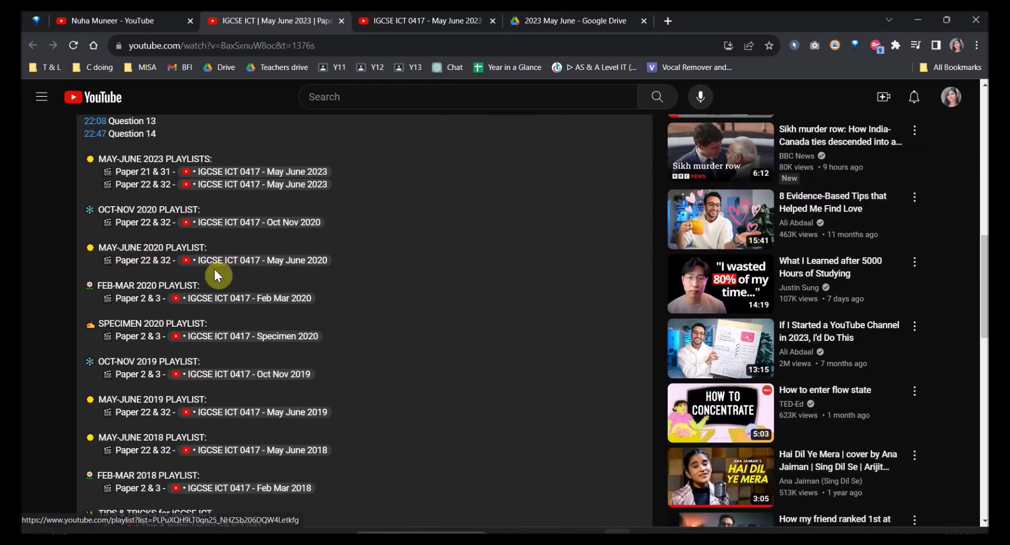
Show the channel's Playlists page, listing IGCSE ICT 0417 May June 2023 and Oct Nov 2020
click(126, 17)
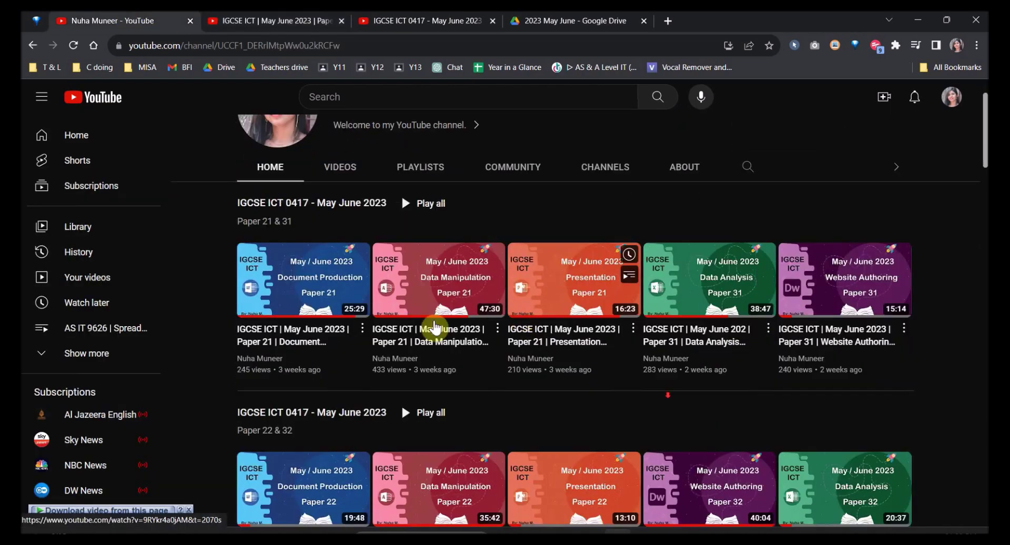
scroll(521, 318, down, 10)
scroll(388, 356, down, 13)
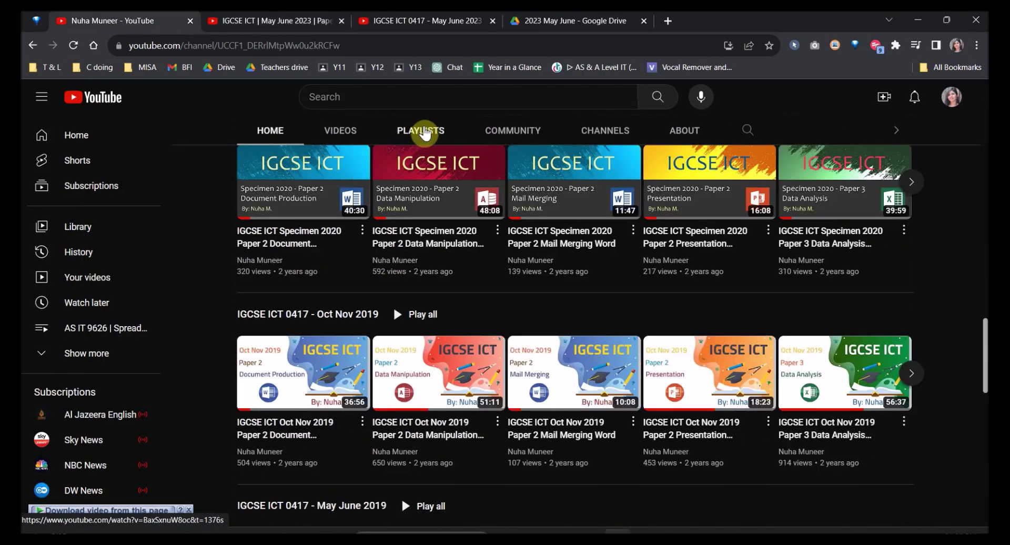
click(425, 132)
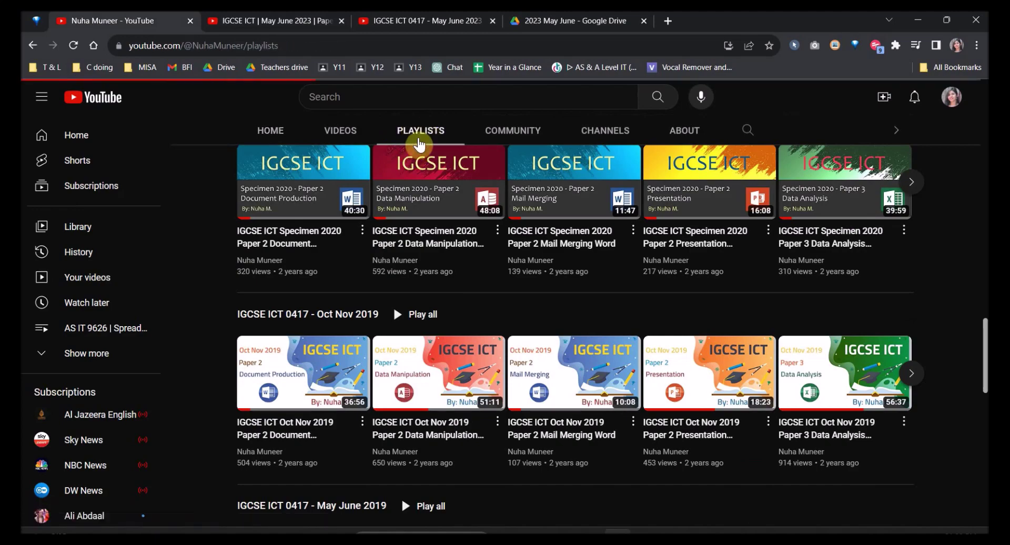
scroll(521, 316, down, 4)
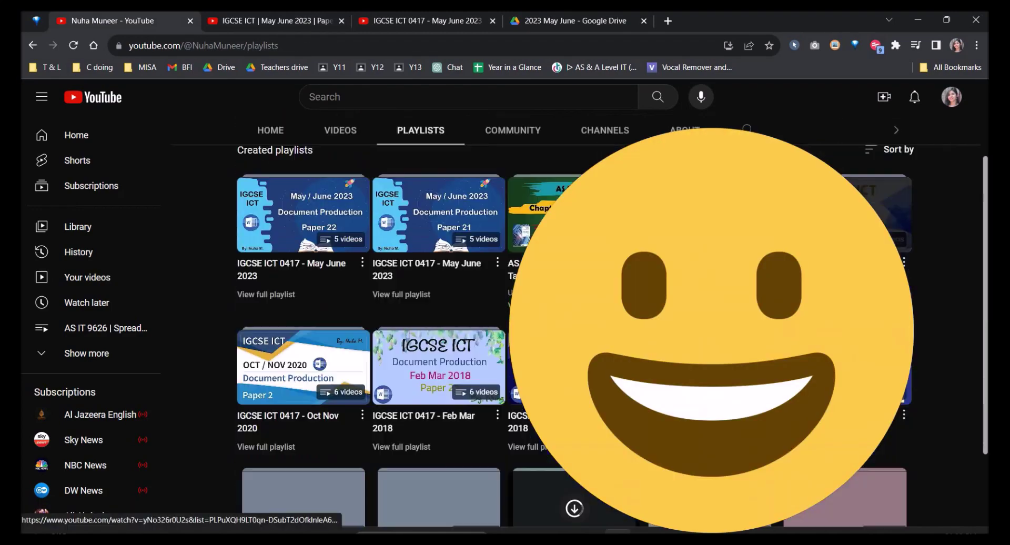